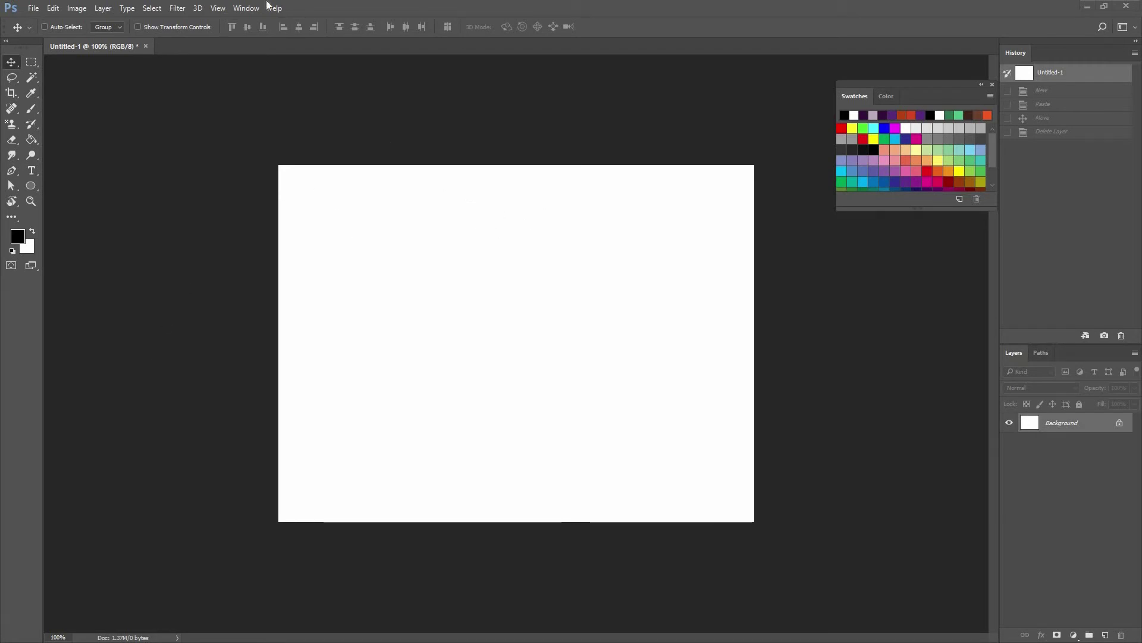
pyautogui.click(34, 8)
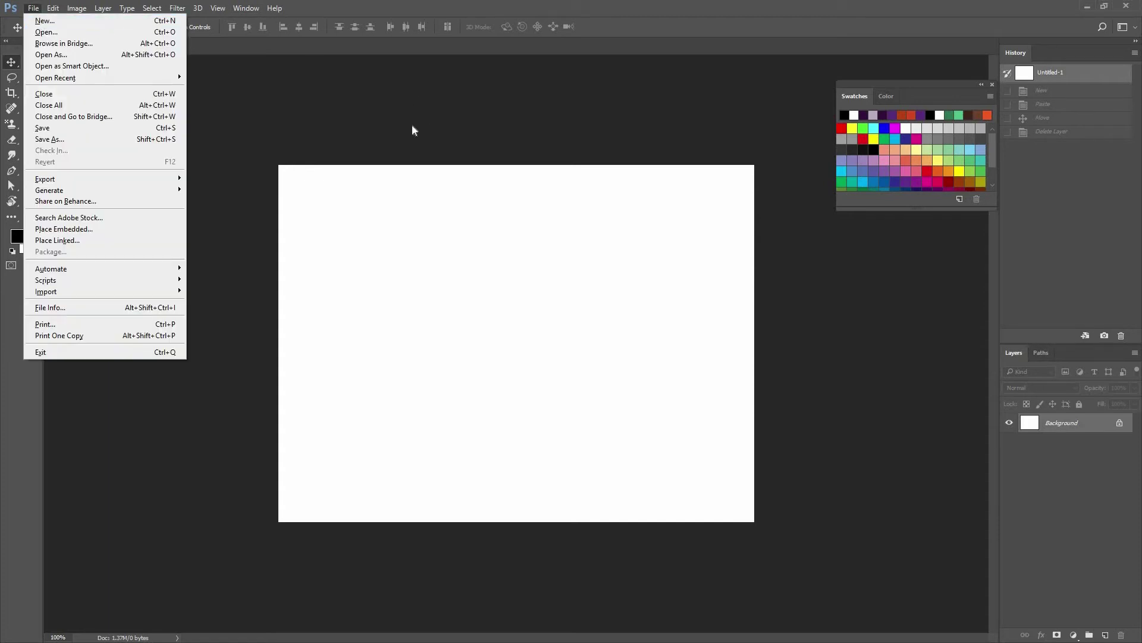
pyautogui.click(113, 21)
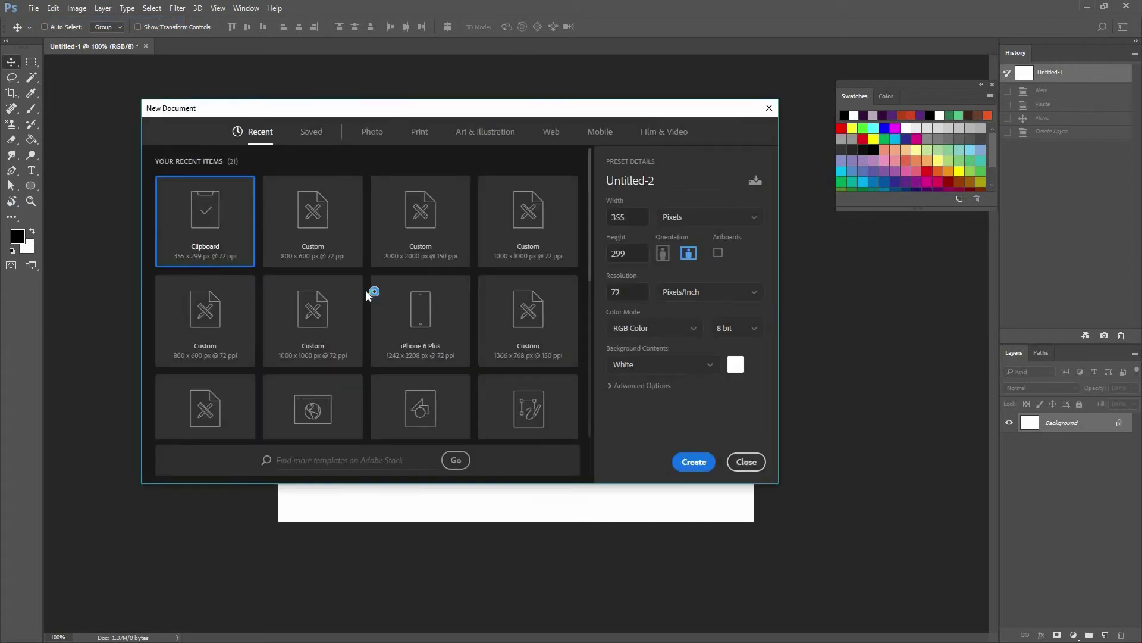
pyautogui.doubleClick(618, 217)
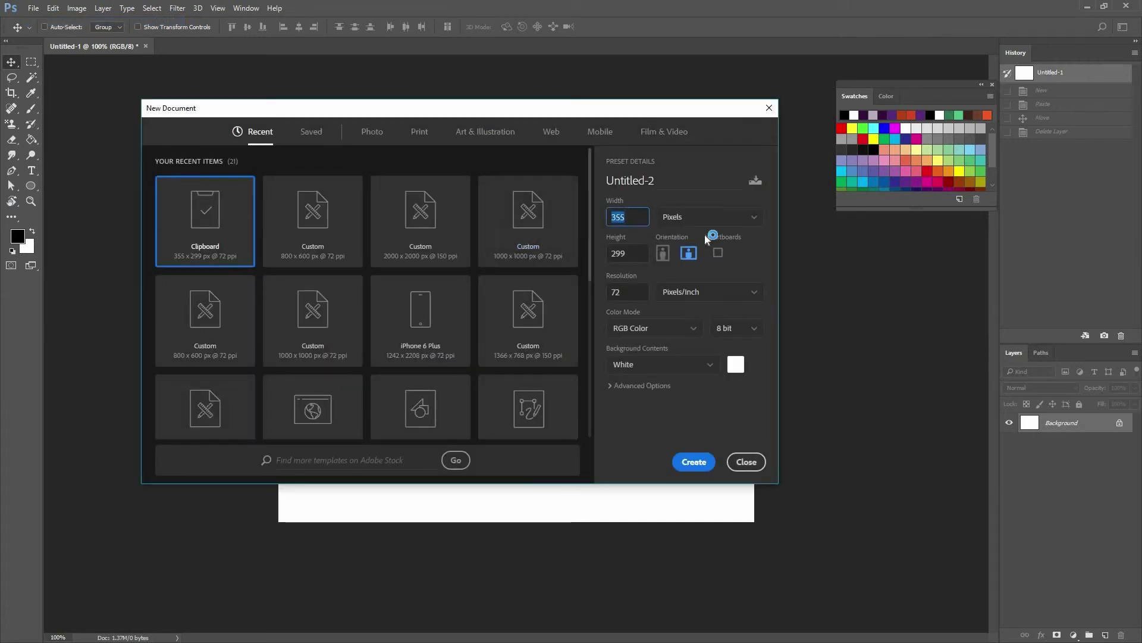
pyautogui.write('800')
pyautogui.press('Tab')
pyautogui.write('60')
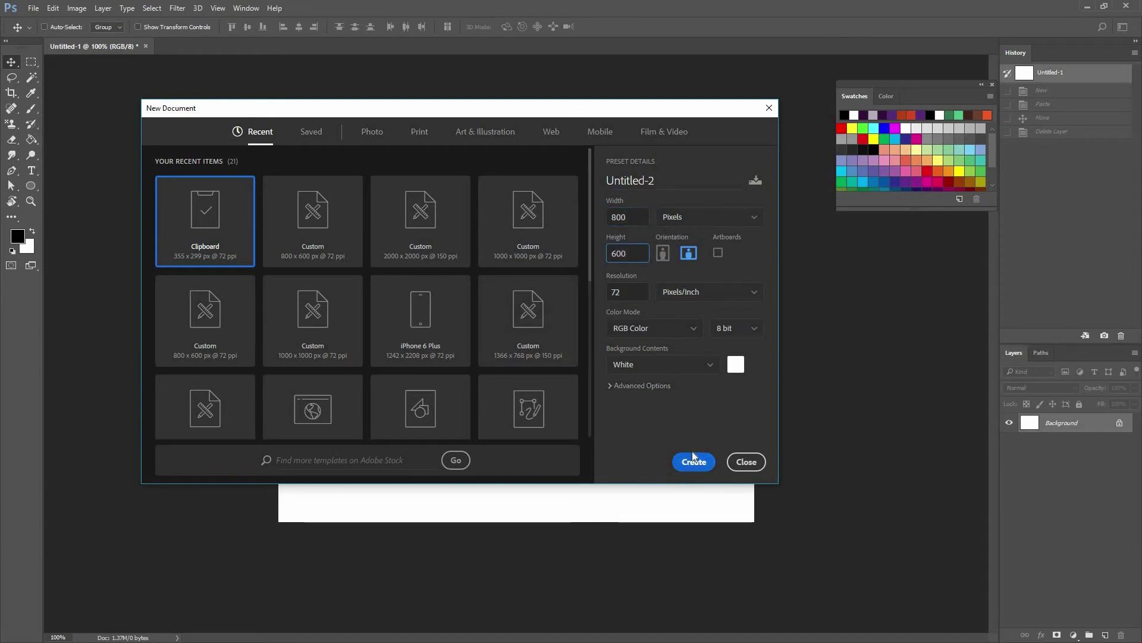
pyautogui.click(744, 461)
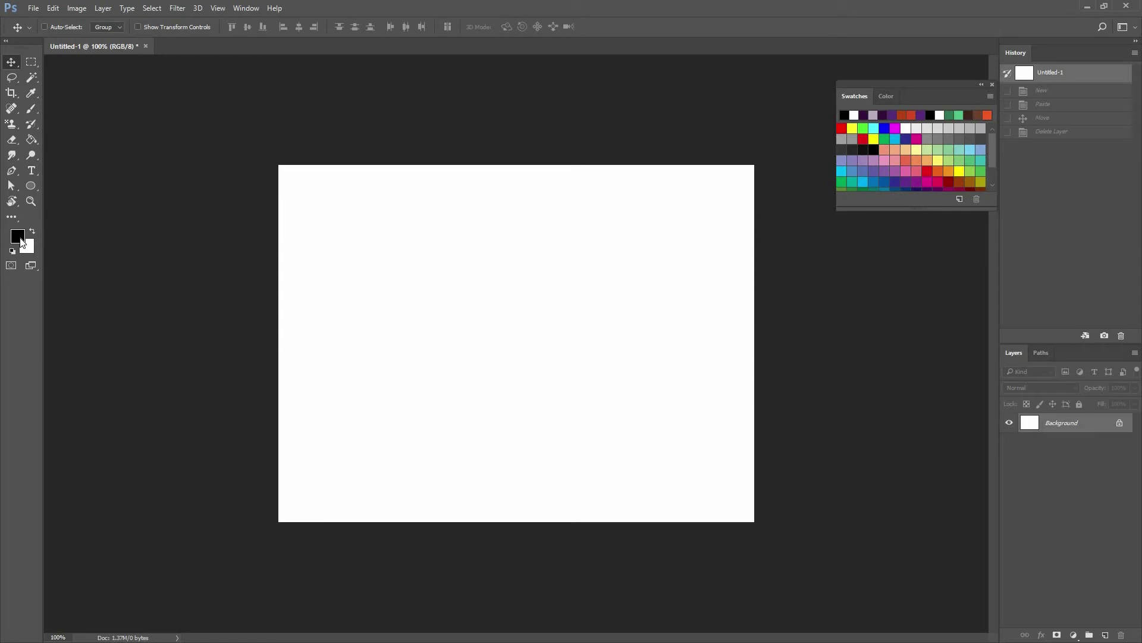
# Set the foreground colour to purple #582a7c and fill the Background layer with it using the Paint Bucket.
pyautogui.click(19, 238)
pyautogui.moveTo(851, 163); pyautogui.dragTo(729, 185)
pyautogui.click(893, 114)
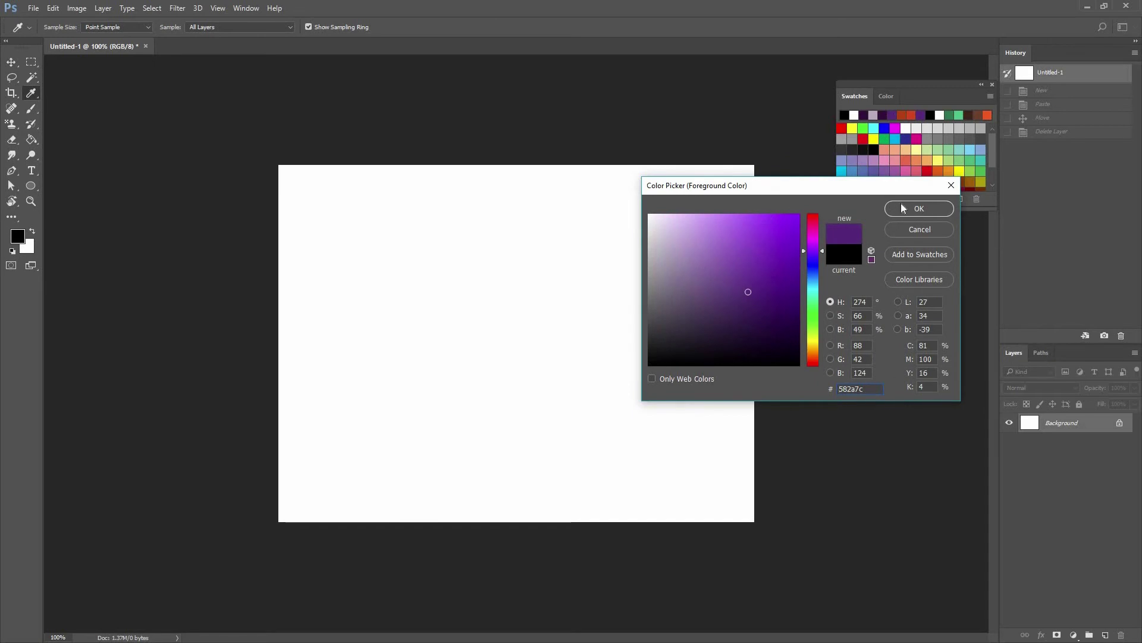
pyautogui.click(916, 208)
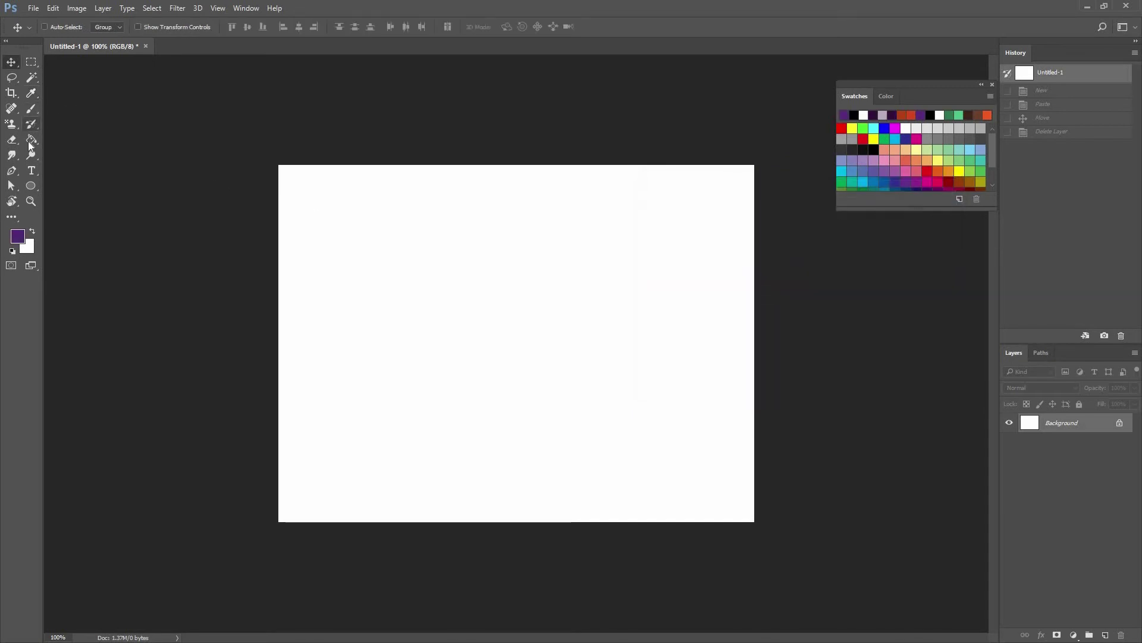
pyautogui.click(29, 141)
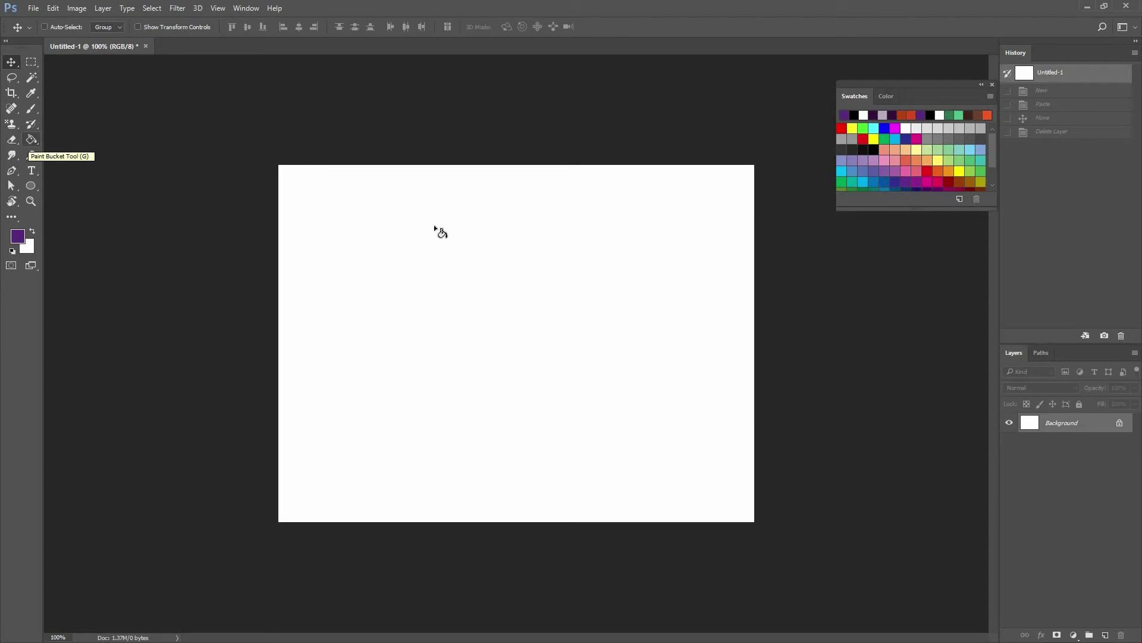
pyautogui.click(435, 230)
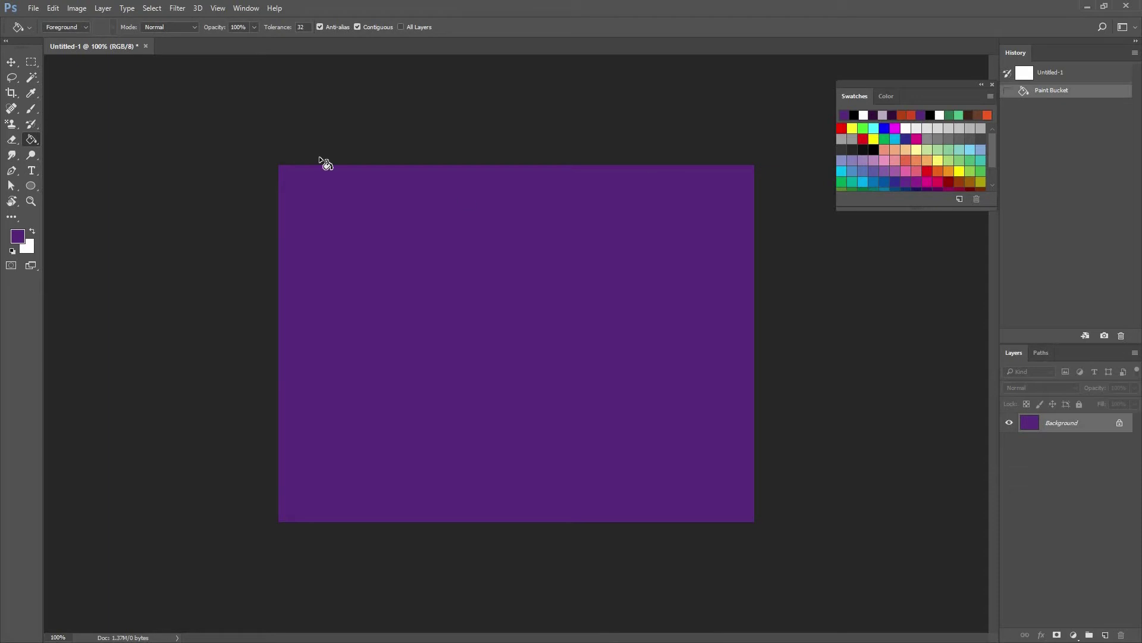
# Draw a circle about 282 px across with the Ellipse tool, overlapping the canvas's upper edge.
pyautogui.click(29, 187)
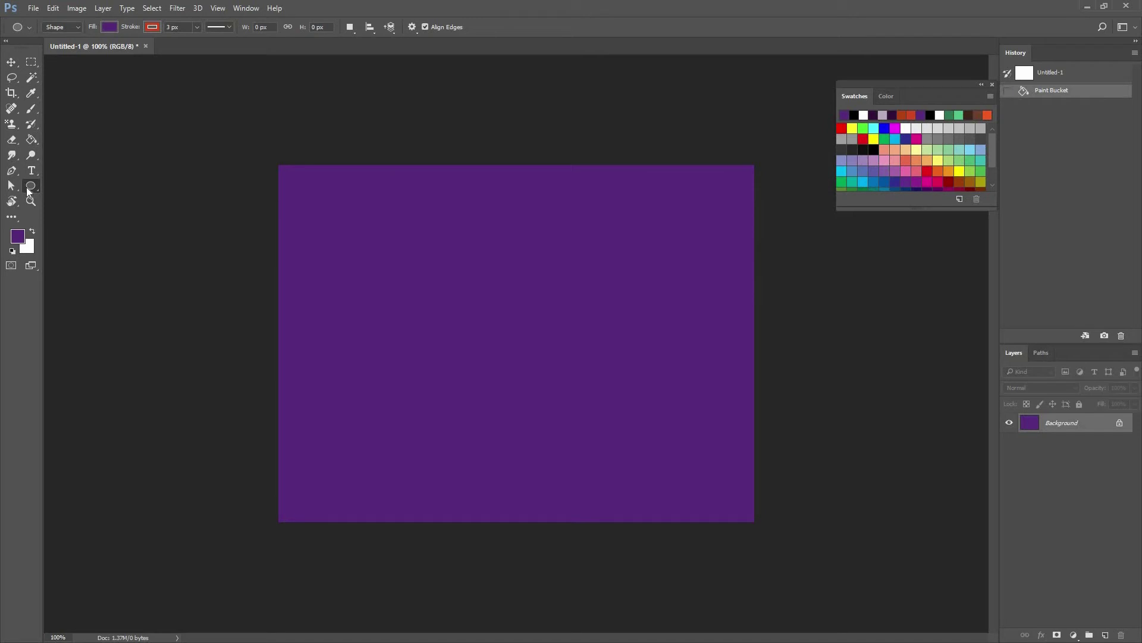
pyautogui.rightClick(28, 188)
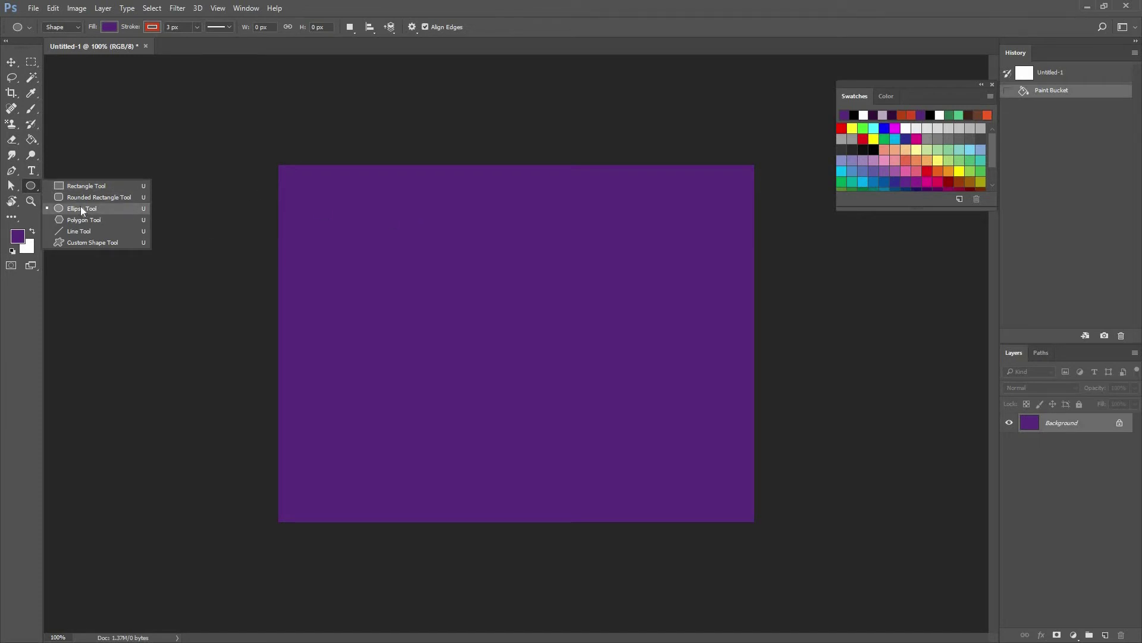
pyautogui.click(450, 237)
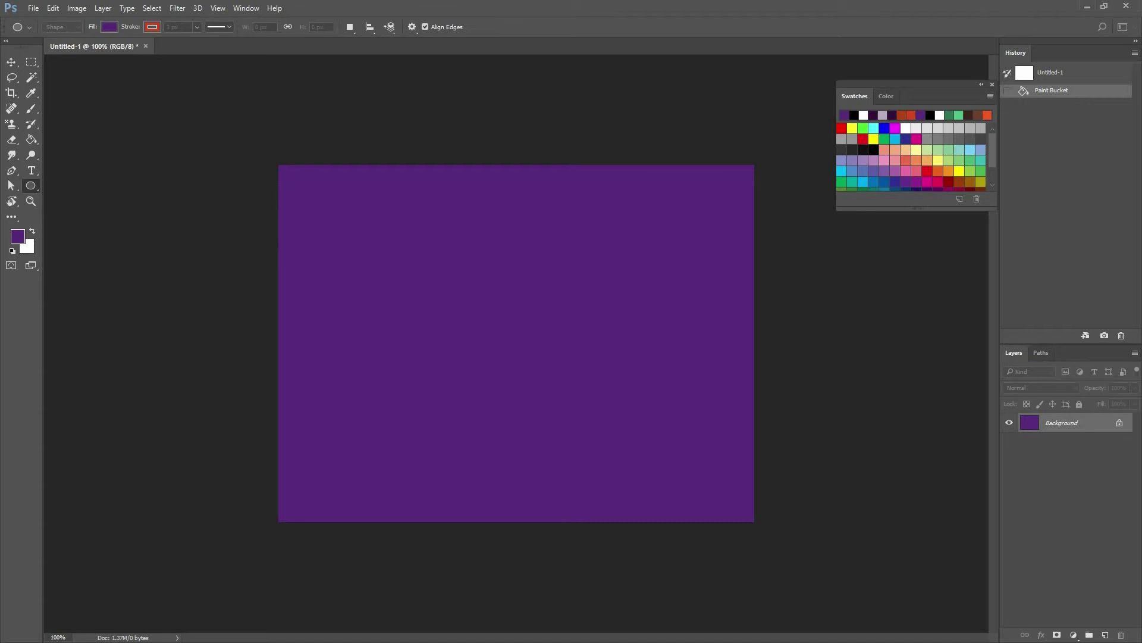
pyautogui.click(450, 236)
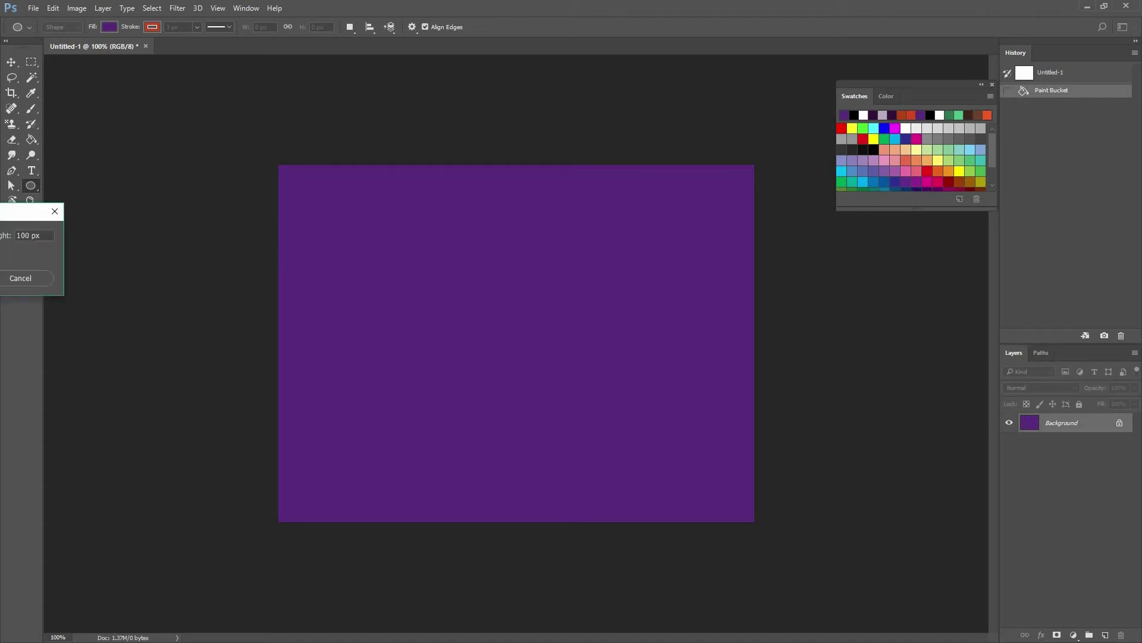
pyautogui.press('Escape')
pyautogui.moveTo(531, 297)
pyautogui.mouseDown()
pyautogui.moveTo(563, 268)
pyautogui.moveTo(716, 304)
pyautogui.moveTo(513, 267)
pyautogui.moveTo(555, 288)
pyautogui.moveTo(538, 290)
pyautogui.mouseUp()
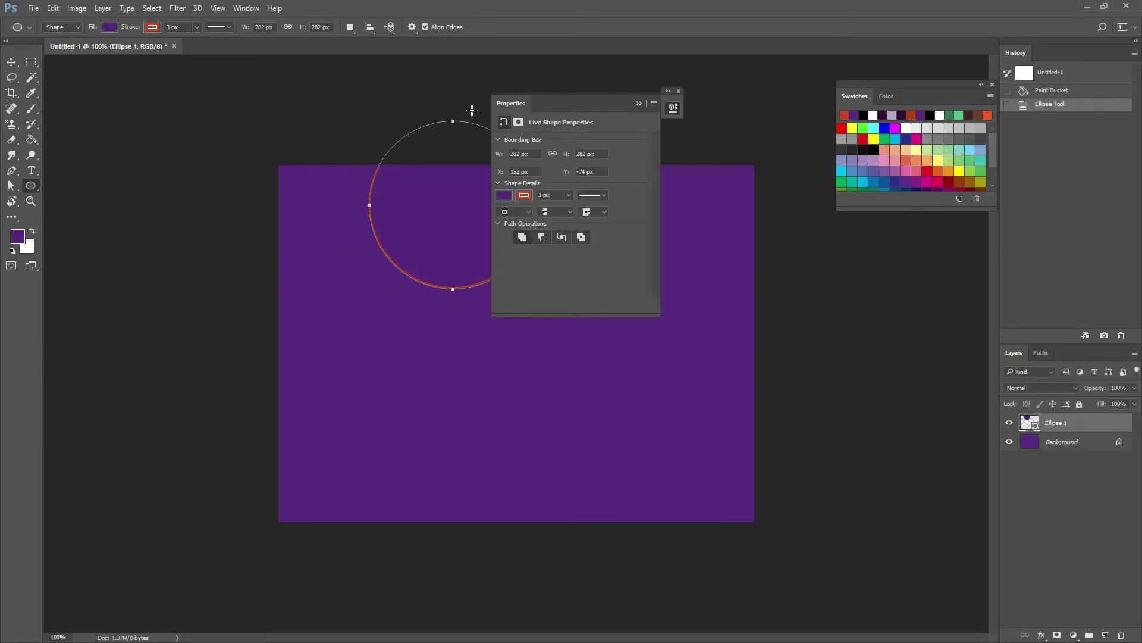
# Place the Properties panel clear of the canvas and move the circle to about X 270 px, Y 115 px.
pyautogui.press('v')
pyautogui.moveTo(428, 161); pyautogui.dragTo(736, 173)
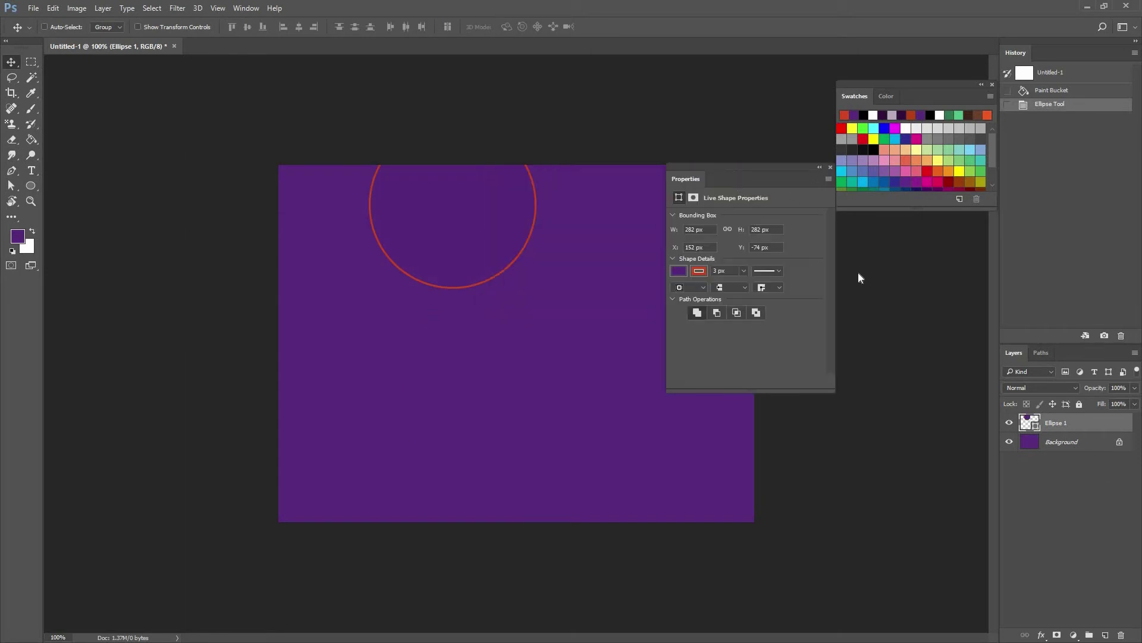
pyautogui.moveTo(858, 273); pyautogui.dragTo(856, 270)
pyautogui.moveTo(478, 211); pyautogui.dragTo(559, 321)
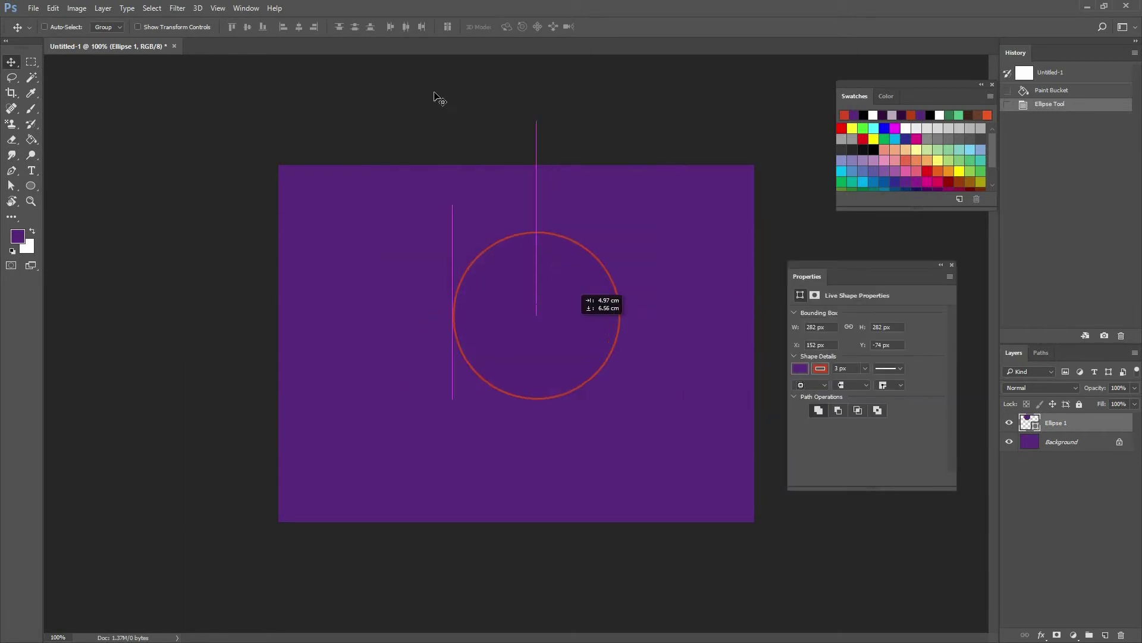
pyautogui.moveTo(439, 98); pyautogui.dragTo(419, 92)
pyautogui.click(247, 8)
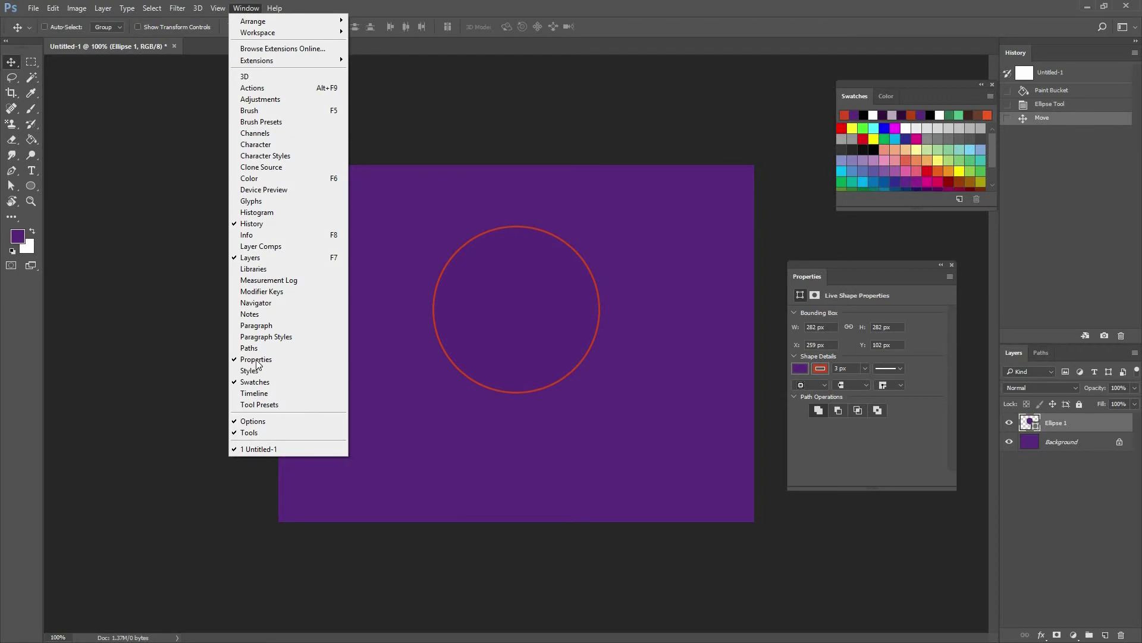
pyautogui.click(653, 222)
pyautogui.moveTo(543, 318)
pyautogui.mouseDown()
pyautogui.moveTo(548, 309)
pyautogui.moveTo(550, 326)
pyautogui.mouseUp()
# Fill the circle with orange and set its red-orange stroke width to 5 px.
pyautogui.click(801, 369)
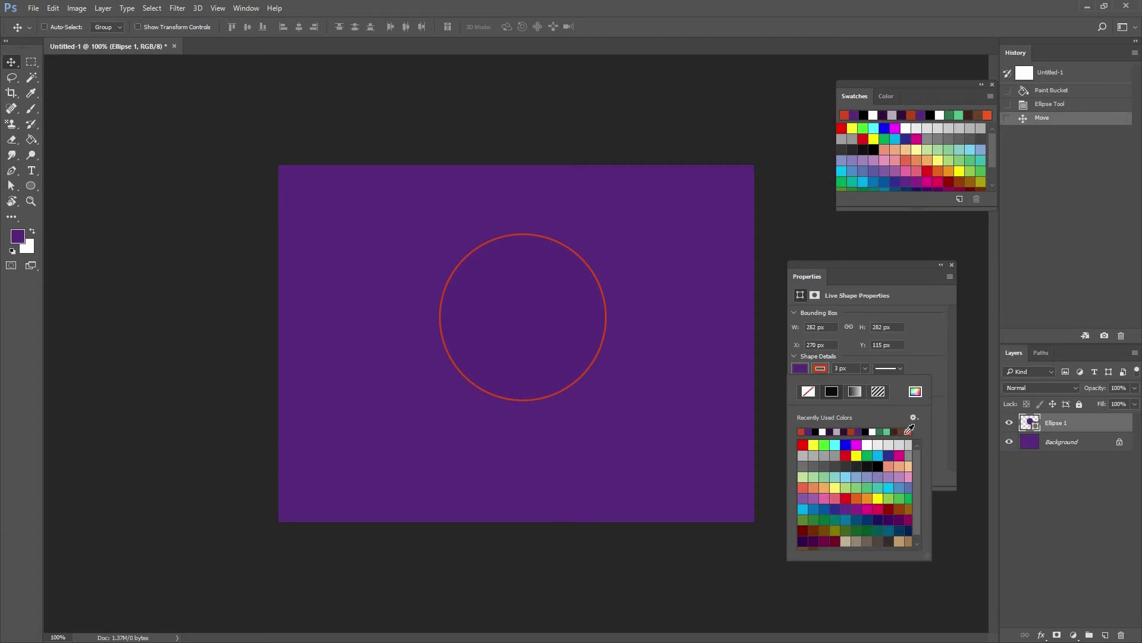
pyautogui.click(820, 369)
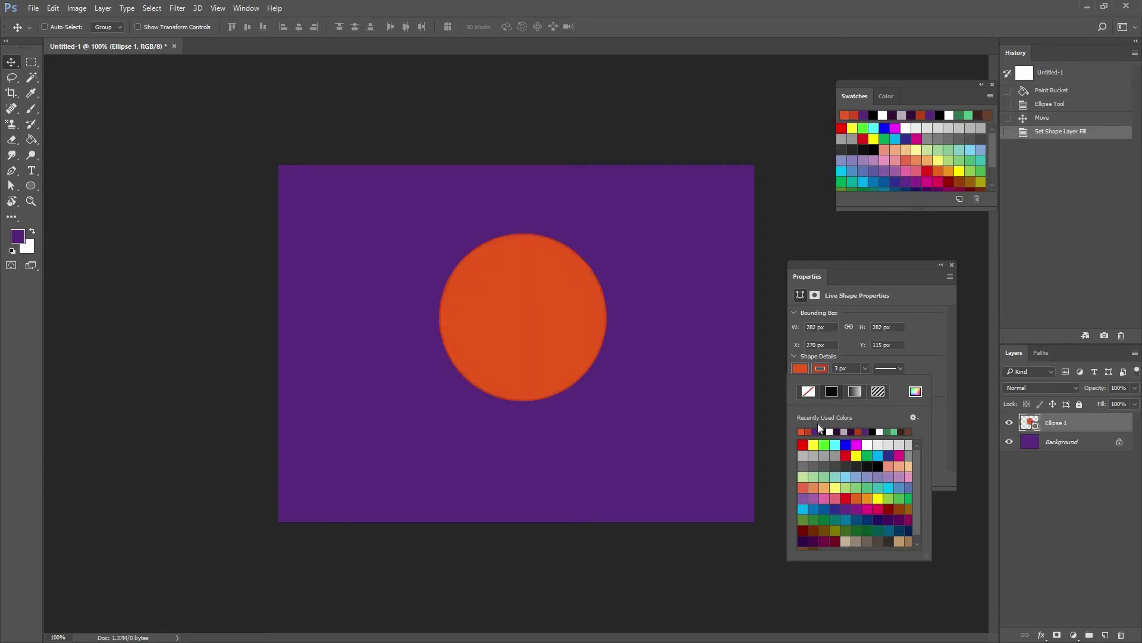
pyautogui.click(864, 369)
pyautogui.click(820, 370)
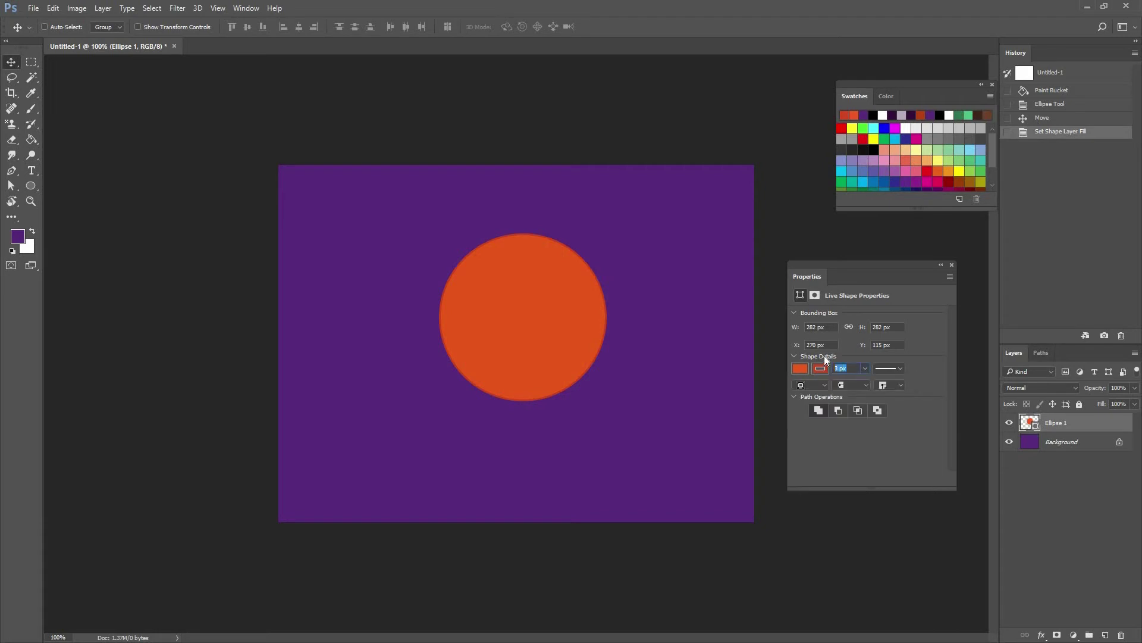
pyautogui.write('5')
pyautogui.press('Return')
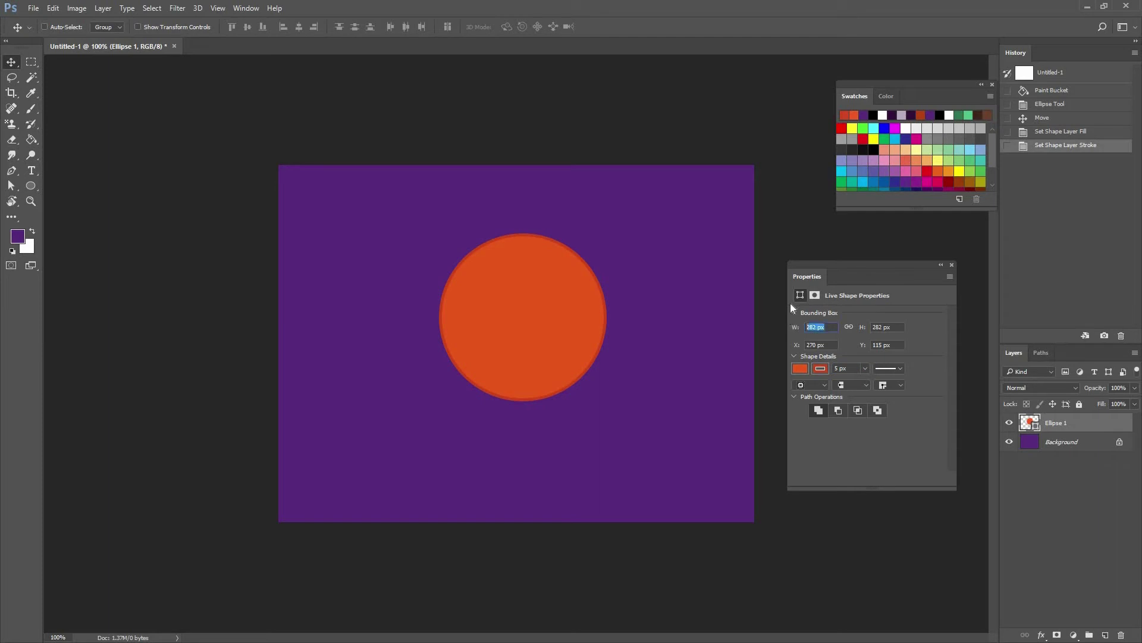
# Set the circle's width and height to 247 px each.
pyautogui.write('247')
pyautogui.press('Tab')
pyautogui.write('247')
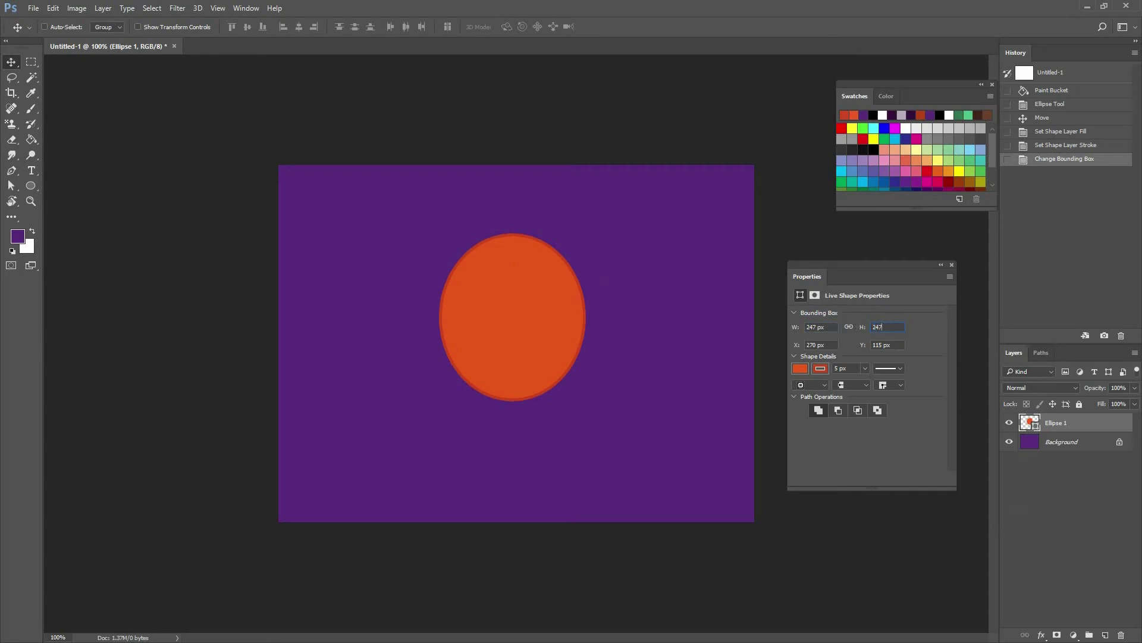
pyautogui.press('Tab')
# Align the circle's vertical and horizontal centers with the Background layer.
pyautogui.moveTo(551, 338)
pyautogui.mouseDown()
pyautogui.moveTo(467, 337)
pyautogui.moveTo(584, 349)
pyautogui.moveTo(547, 357)
pyautogui.mouseUp()
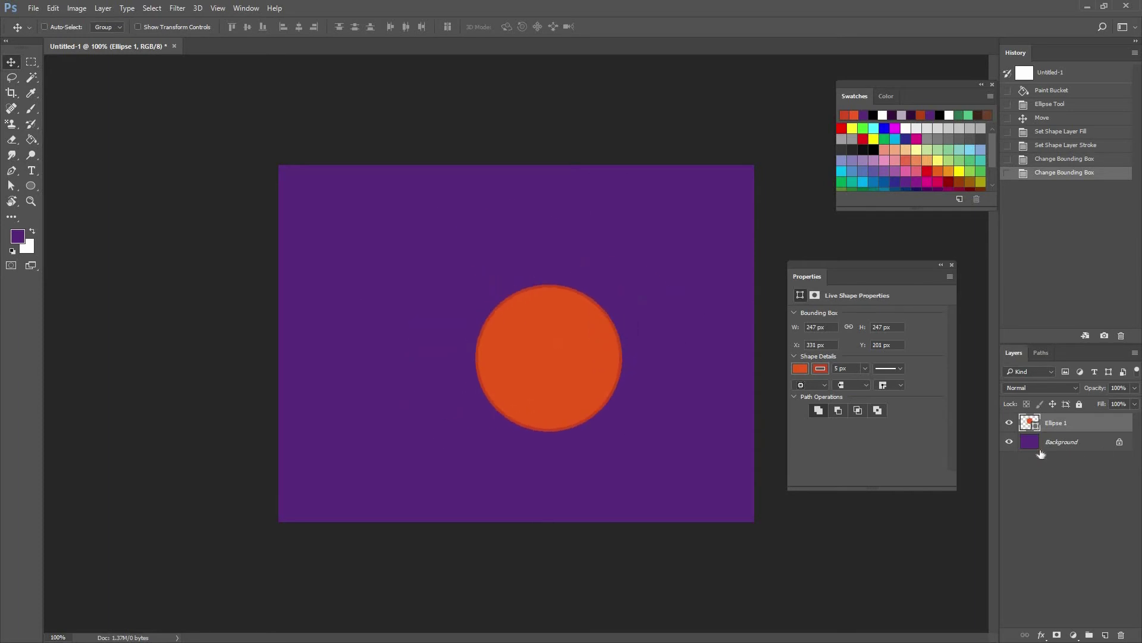
pyautogui.doubleClick(1058, 423)
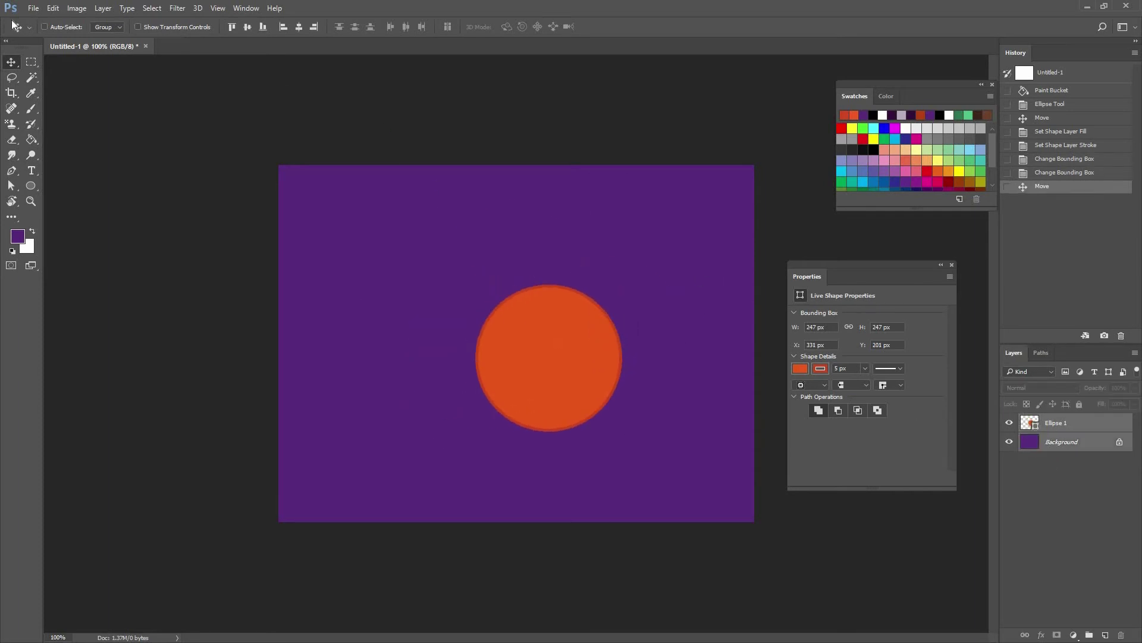
pyautogui.click(301, 30)
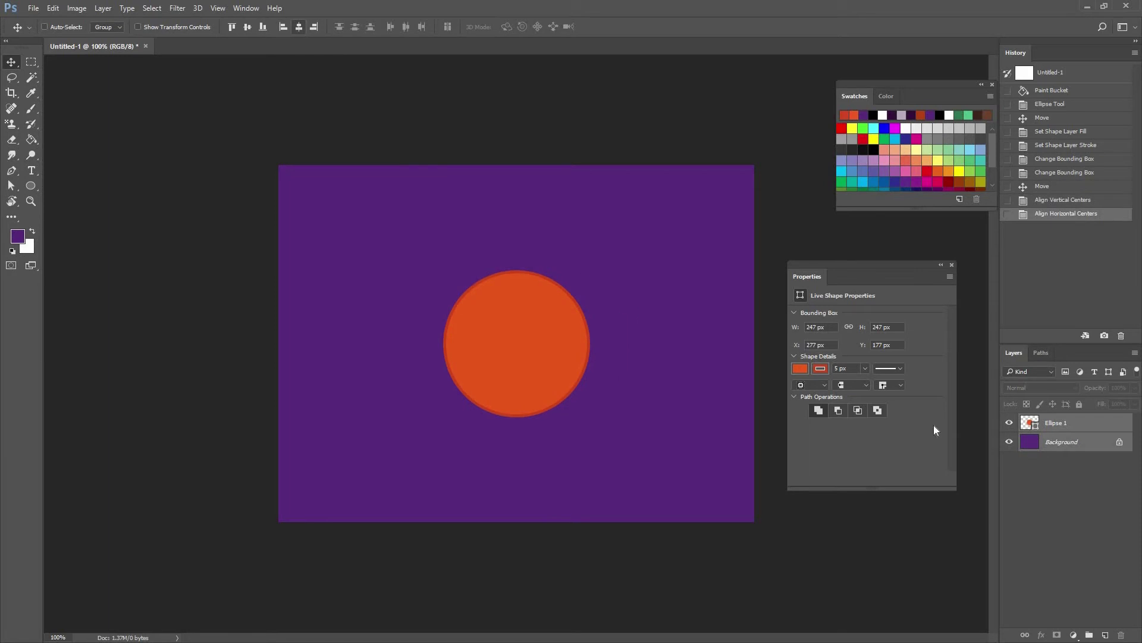
# Place two copies of the circle behind the original, one offset to its right and one to its left.
pyautogui.click(518, 352)
pyautogui.click(578, 248)
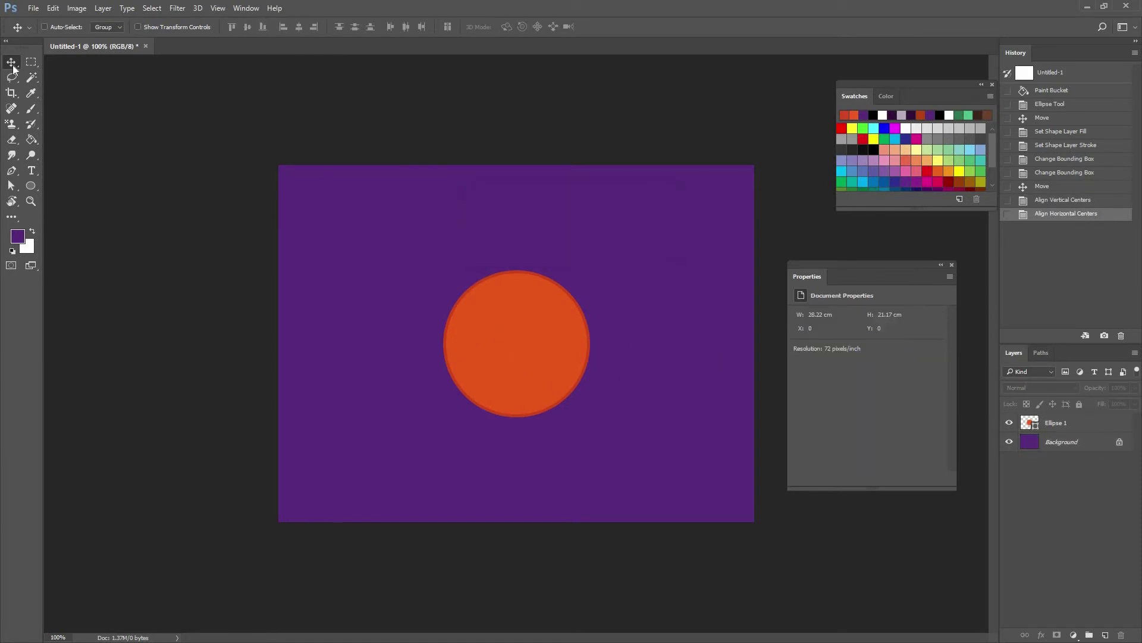
pyautogui.click(503, 343)
pyautogui.click(573, 249)
pyautogui.click(1050, 424)
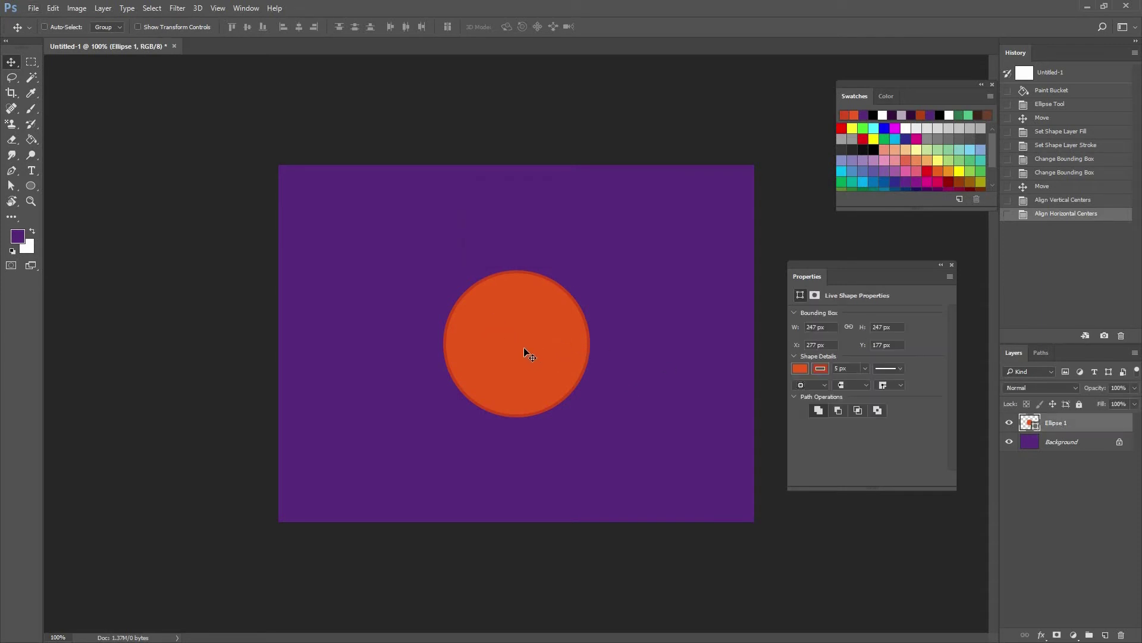
pyautogui.moveTo(588, 353); pyautogui.dragTo(537, 349)
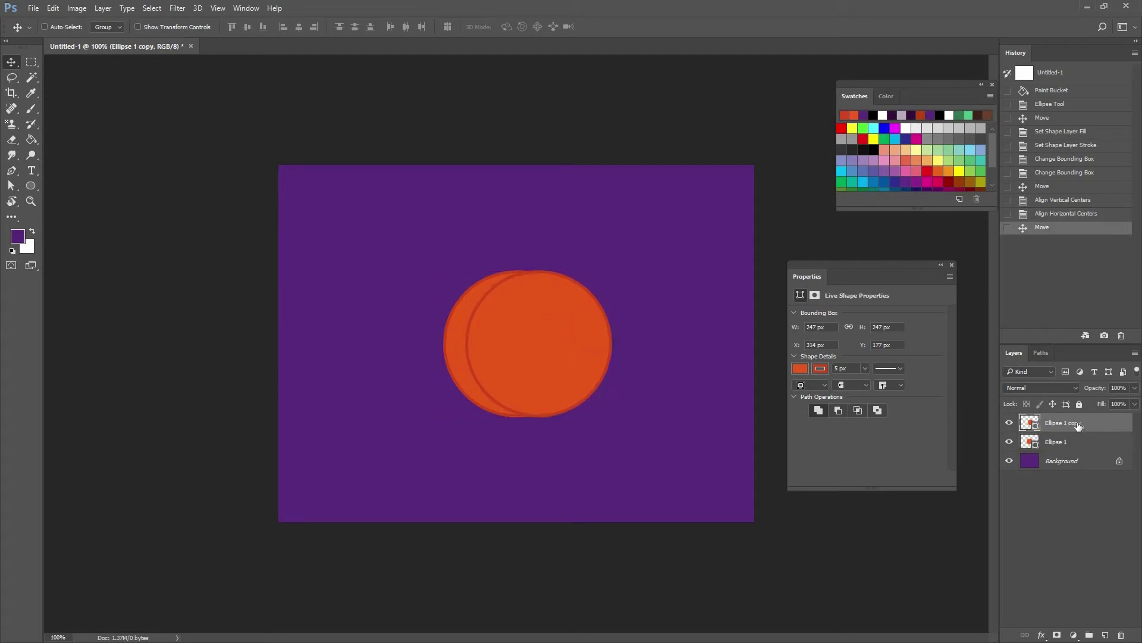
pyautogui.moveTo(1073, 444); pyautogui.dragTo(1069, 438)
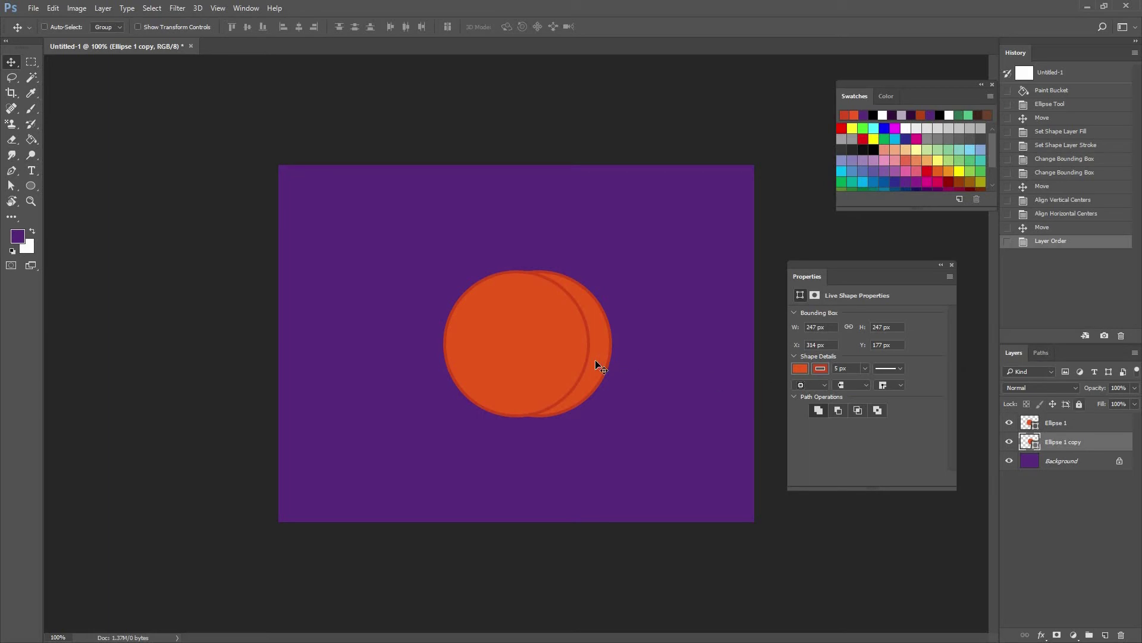
pyautogui.moveTo(605, 361); pyautogui.dragTo(510, 358)
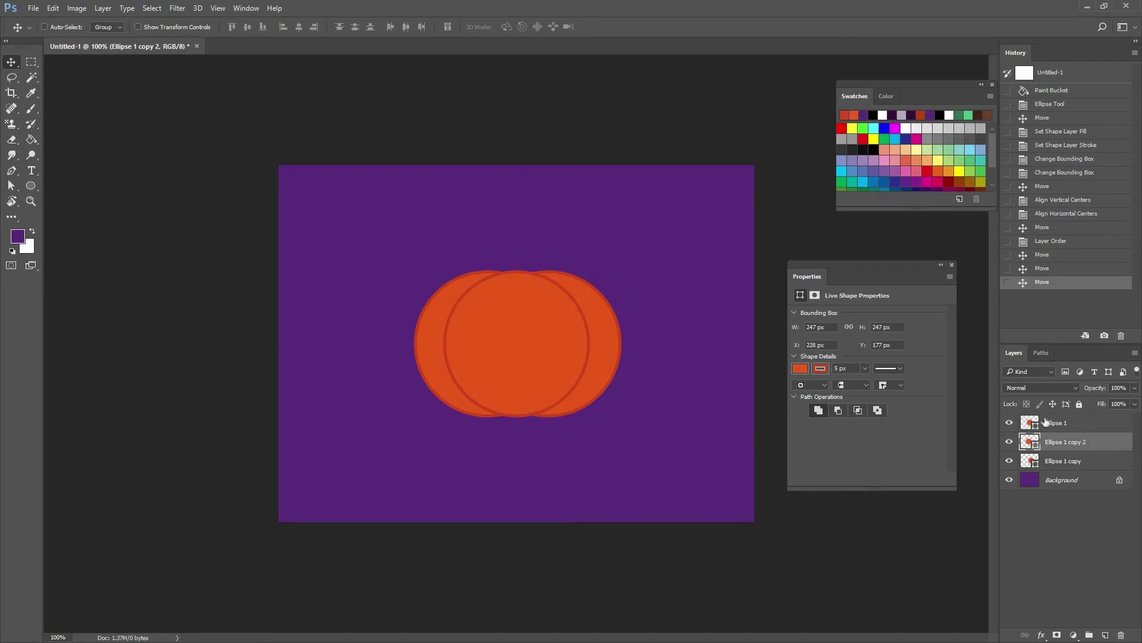
# Draw a flat ellipse about 426 by 106 px behind the circles' lower part, directly above the Background layer.
pyautogui.click(1052, 481)
pyautogui.click(31, 185)
pyautogui.moveTo(385, 394); pyautogui.dragTo(545, 433)
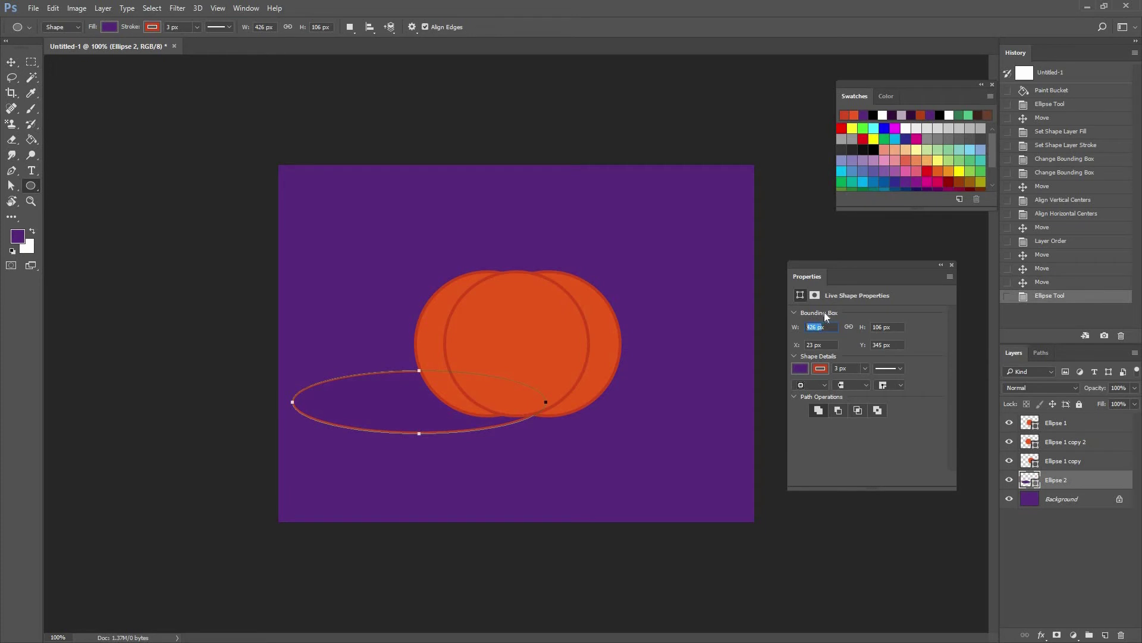
# Set the flat ellipse's width to 317 px and height to 42 px.
pyautogui.press('BackSpace')
pyautogui.write('317')
pyautogui.press('Tab')
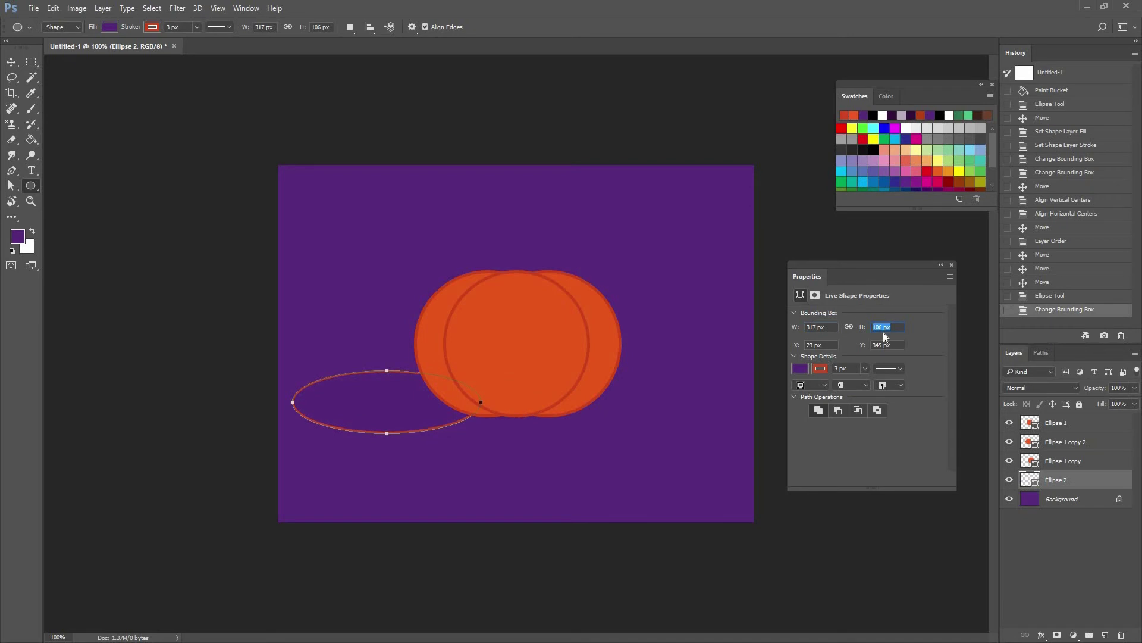
pyautogui.write('42')
pyautogui.press('Return')
# Remove the flat ellipse's stroke and fill it with the very dark purple recent colour.
pyautogui.click(821, 369)
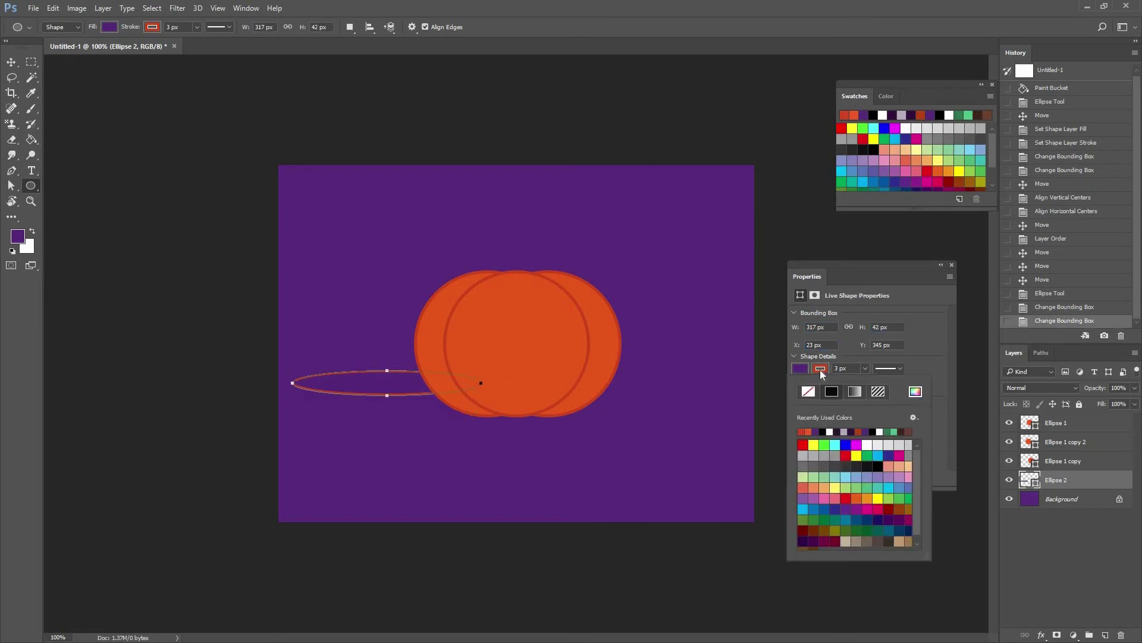
pyautogui.click(801, 393)
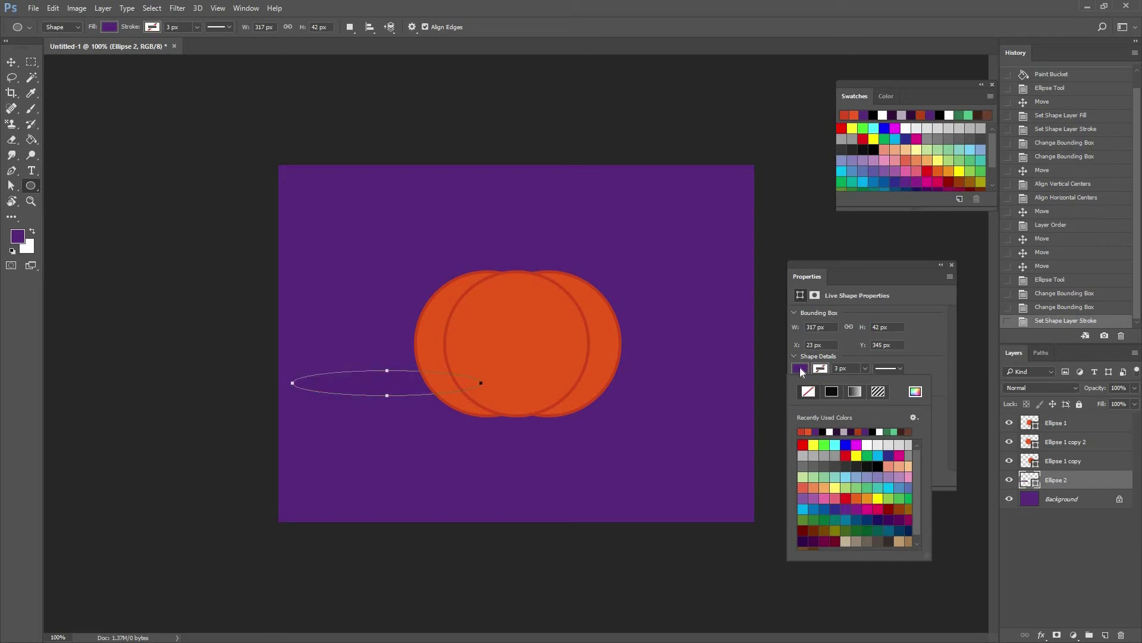
pyautogui.click(869, 431)
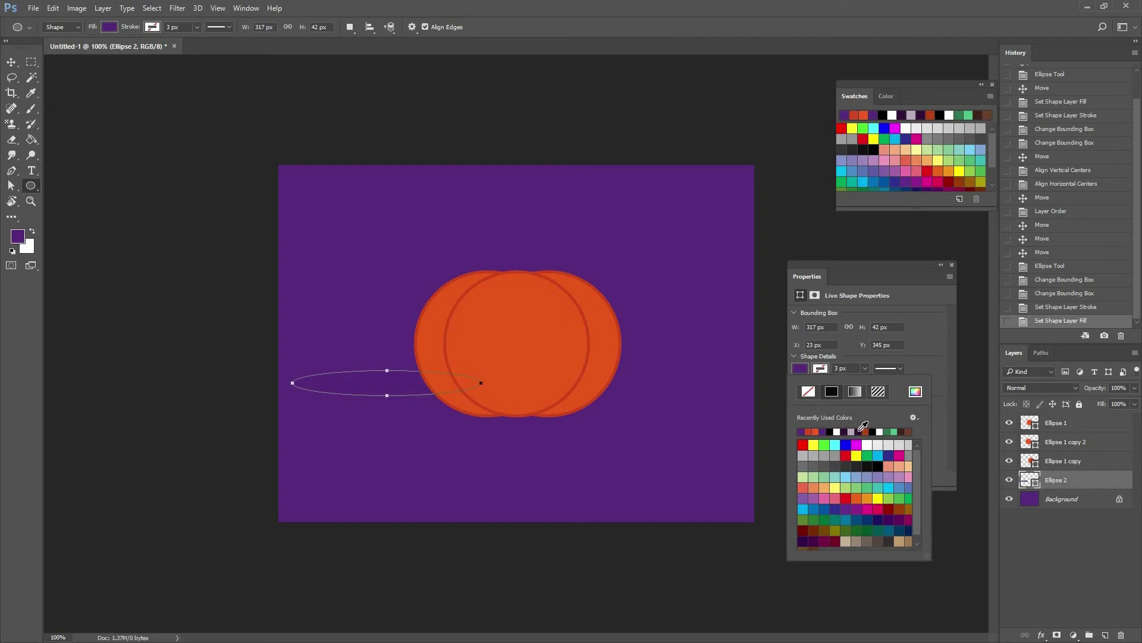
pyautogui.click(844, 431)
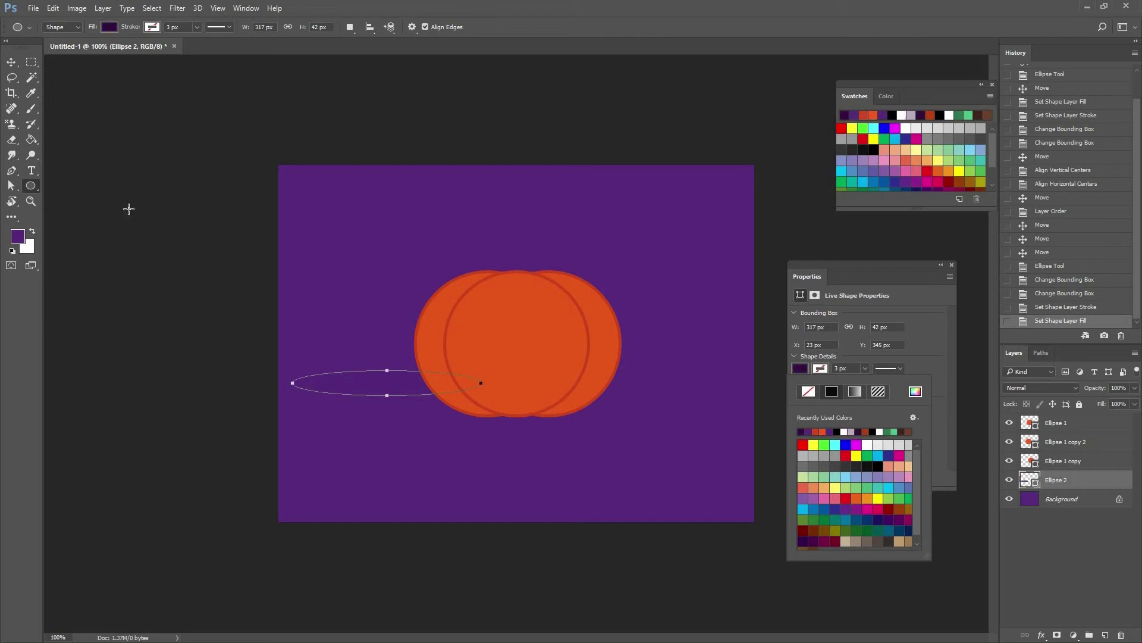
# Move the dark ellipse centrally under the pumpkin's base as its shadow, at about X 242 px and Y 403 px, and deselect it.
pyautogui.click(11, 61)
pyautogui.moveTo(383, 398); pyautogui.dragTo(515, 422)
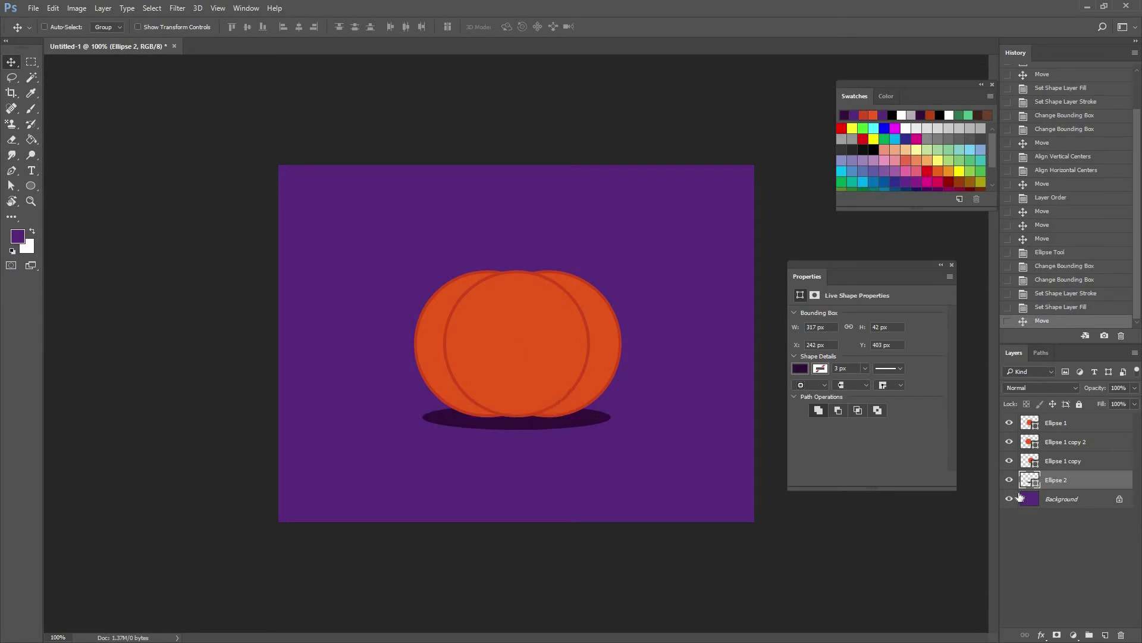
pyautogui.click(1057, 528)
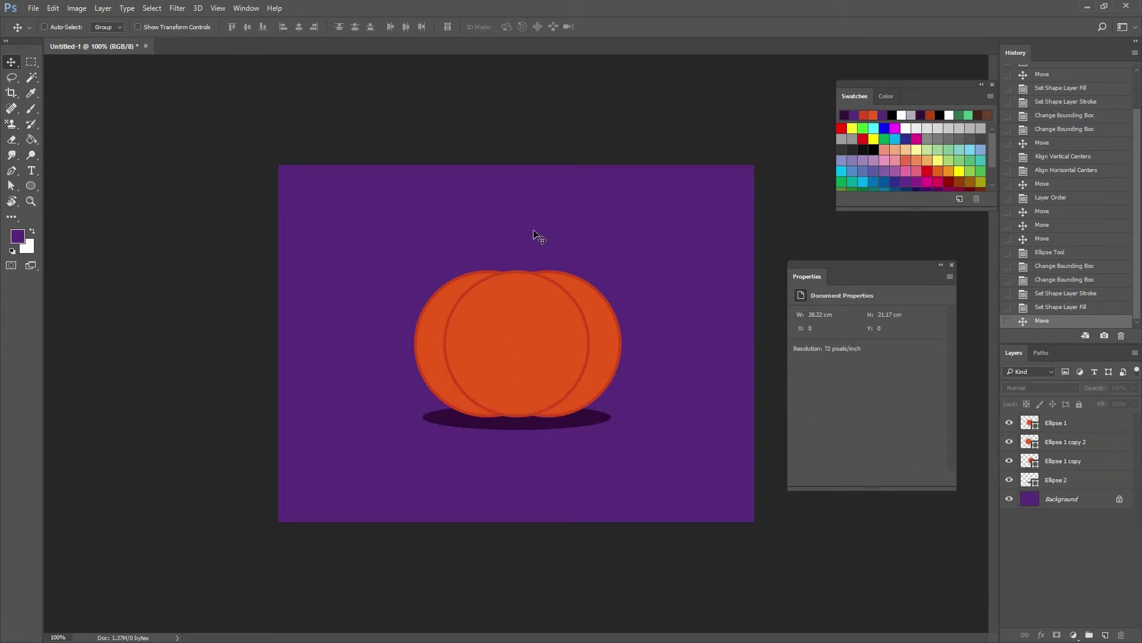
# Start a stem shape with the Pen tool, curving its left edge from inside the pumpkin's top up to the right, about 38 by 73 px.
pyautogui.hotkey('ctrl', '+')
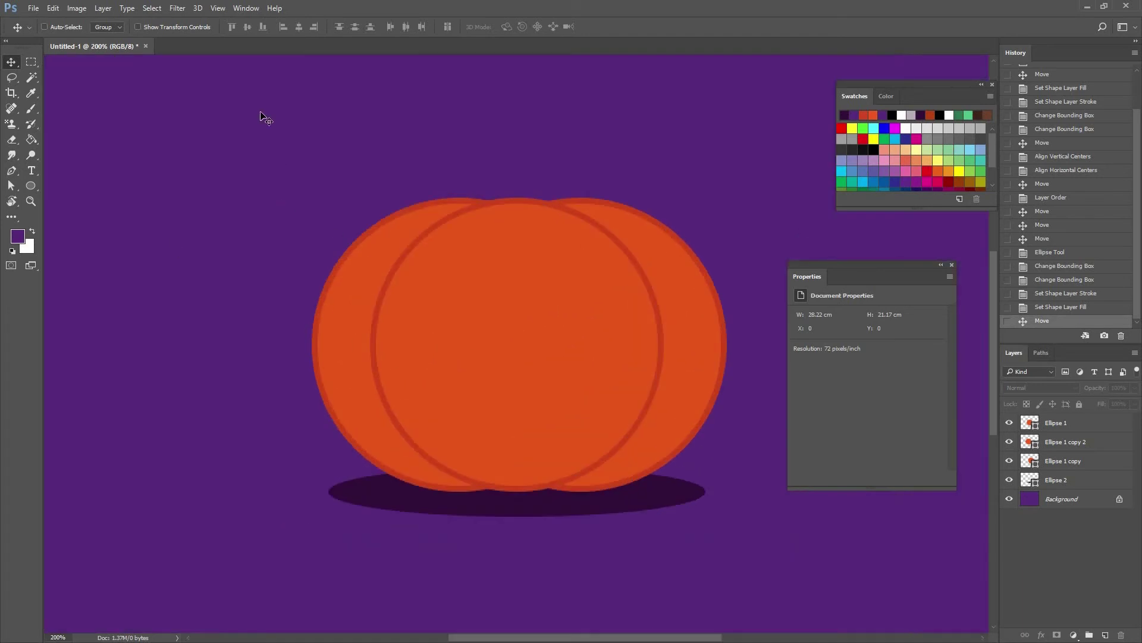
pyautogui.click(13, 175)
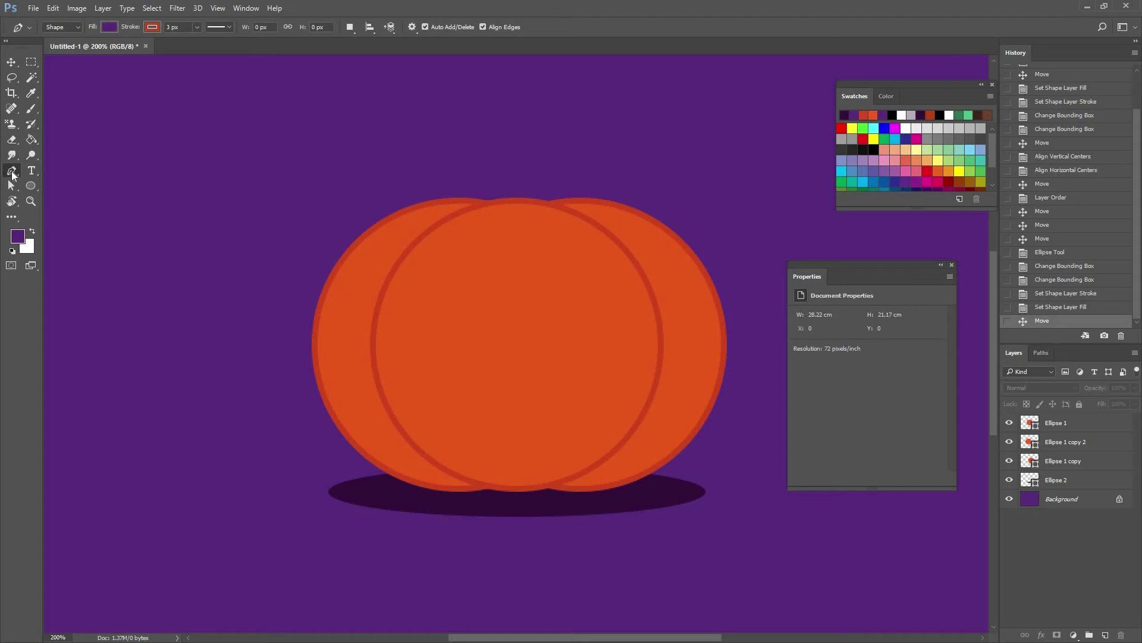
pyautogui.rightClick(12, 175)
pyautogui.click(468, 150)
pyautogui.click(488, 217)
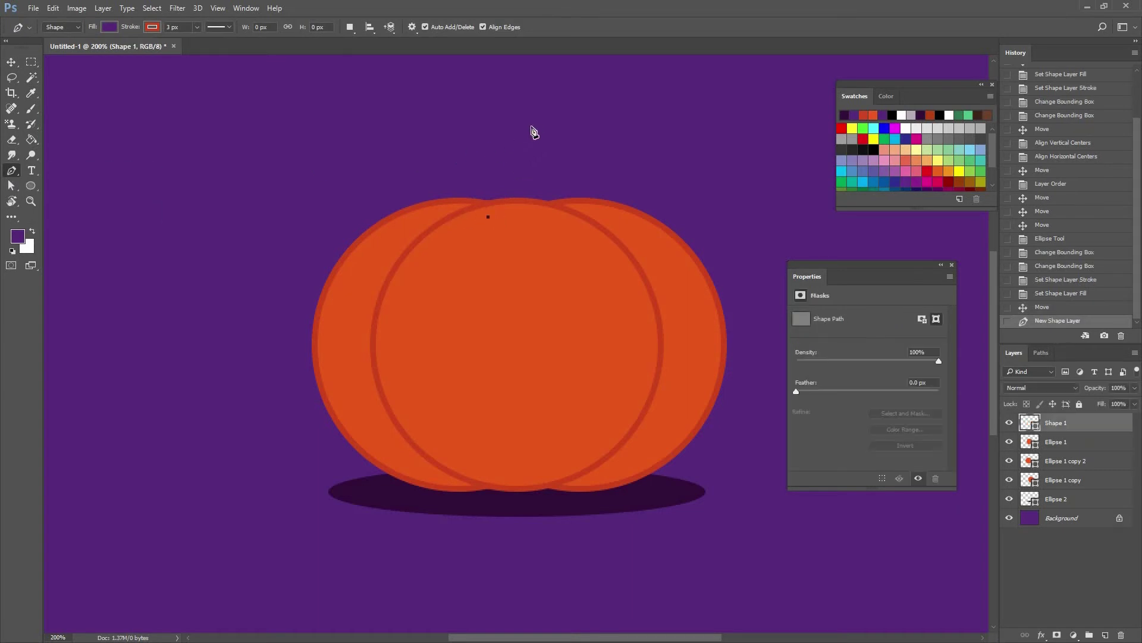
pyautogui.moveTo(534, 130)
pyautogui.mouseDown()
pyautogui.moveTo(605, 90)
pyautogui.moveTo(569, 101)
pyautogui.mouseUp()
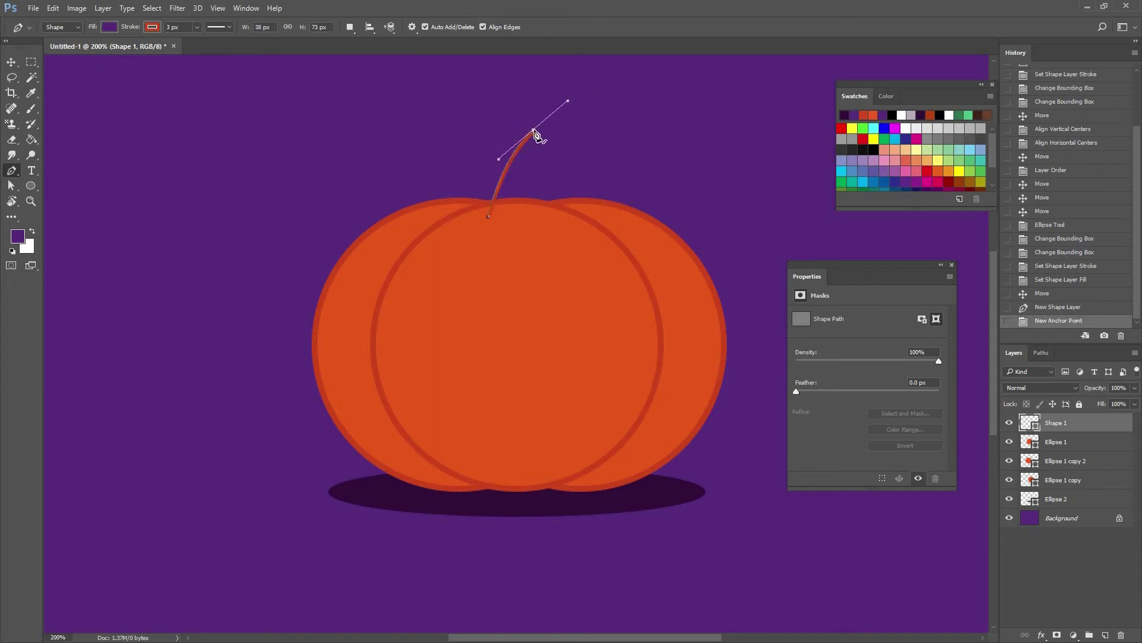
# Remove the stem tip's outgoing curve handle and add a straight horizontal top edge about 46 px long to the right.
pyautogui.moveTo(597, 142); pyautogui.dragTo(598, 142)
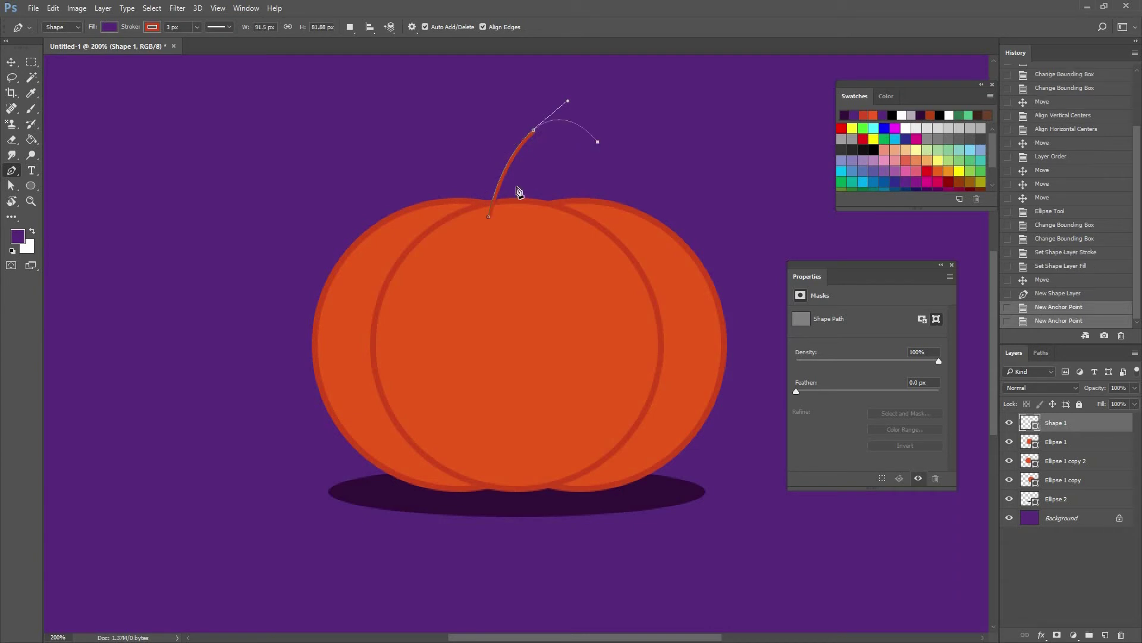
pyautogui.hotkey('ctrl', 'z')
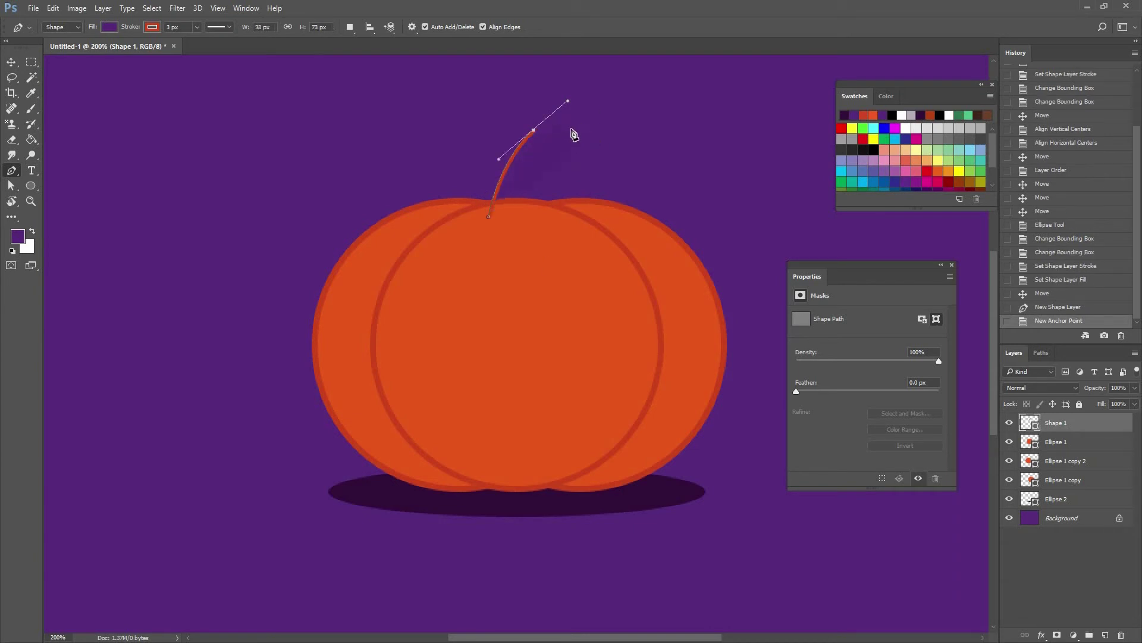
pyautogui.click(533, 131)
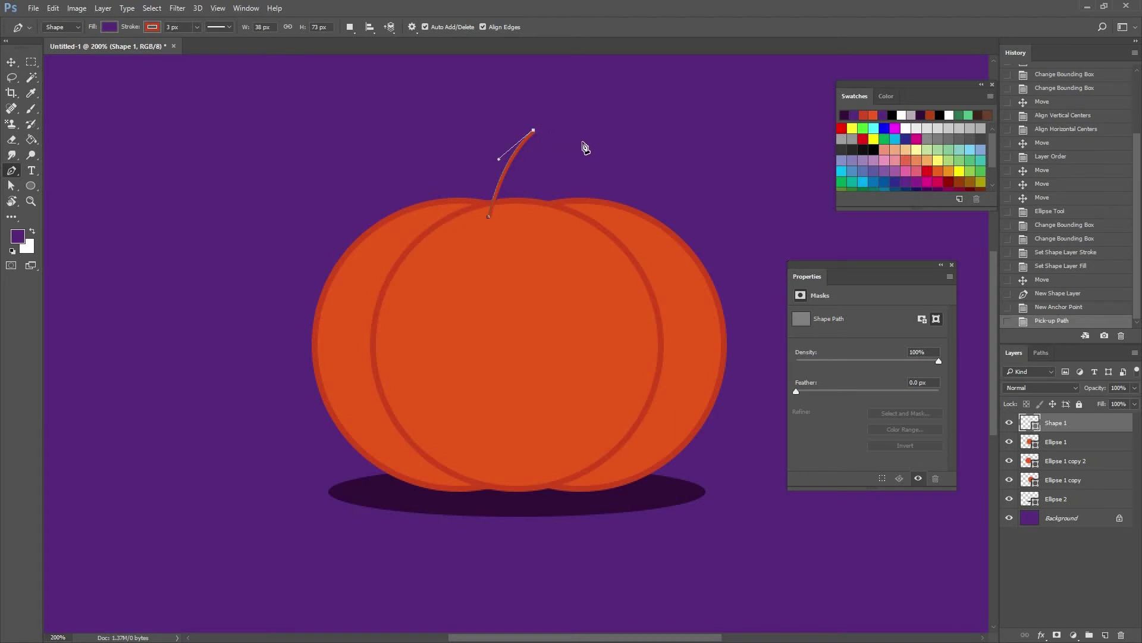
pyautogui.click(588, 130)
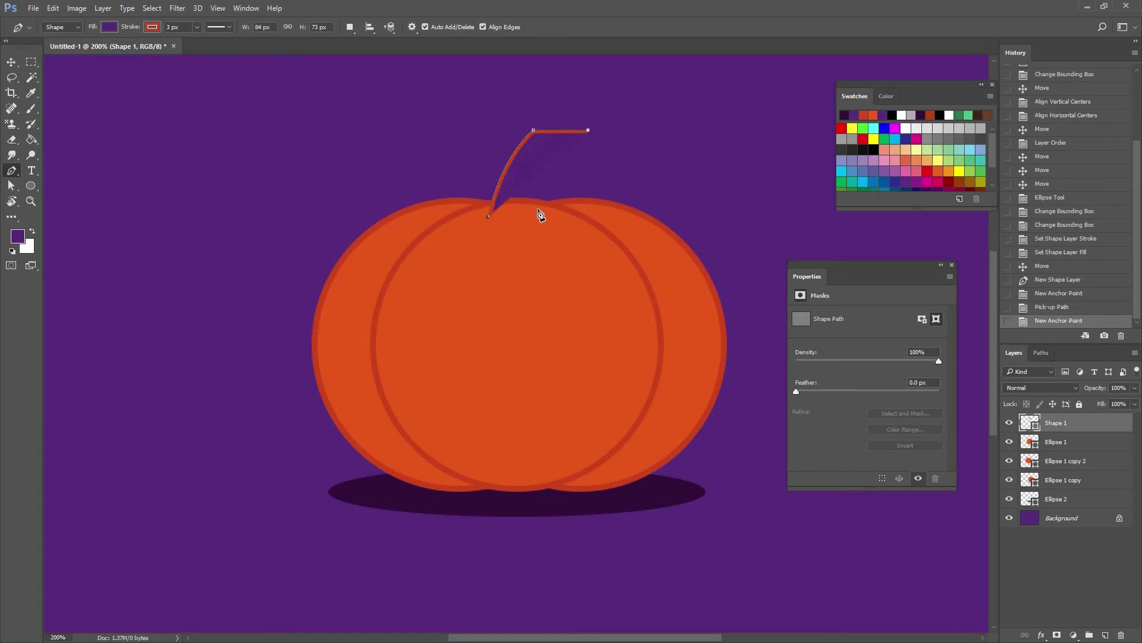
# Curve the stem's right edge down into the pumpkin and close the path at its starting point.
pyautogui.moveTo(533, 223); pyautogui.dragTo(524, 287)
pyautogui.hotkey('ctrl', 'z')
pyautogui.moveTo(515, 225); pyautogui.dragTo(507, 283)
pyautogui.moveTo(490, 217); pyautogui.dragTo(507, 232)
# Give the stem a brown fill and a dark brown stroke from the recently used colours.
pyautogui.click(150, 27)
pyautogui.click(102, 50)
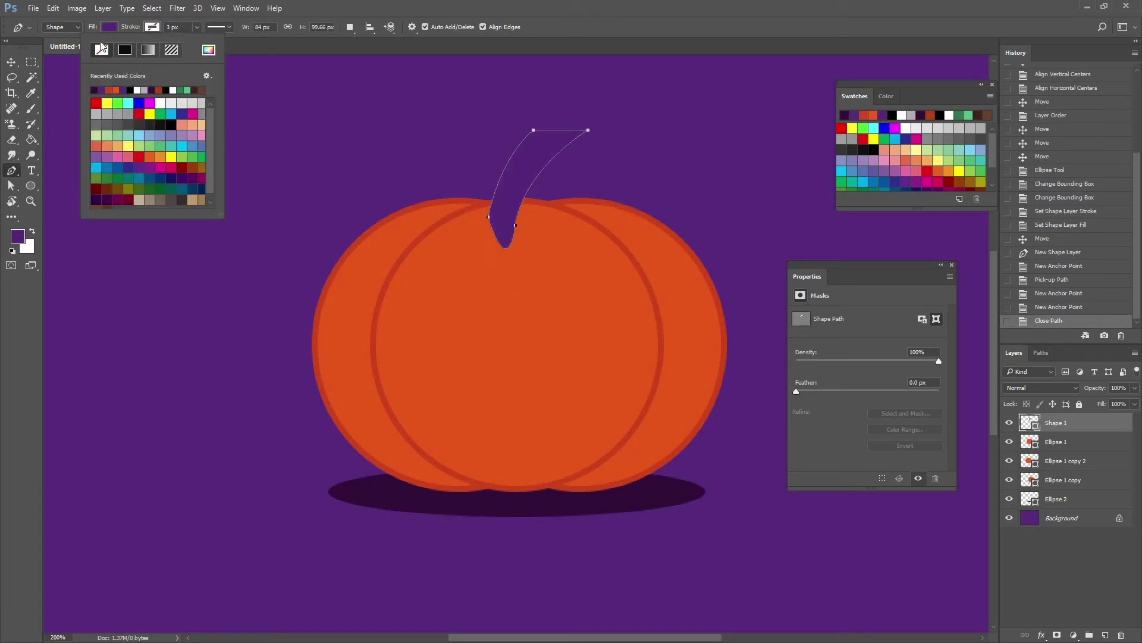
pyautogui.click(107, 28)
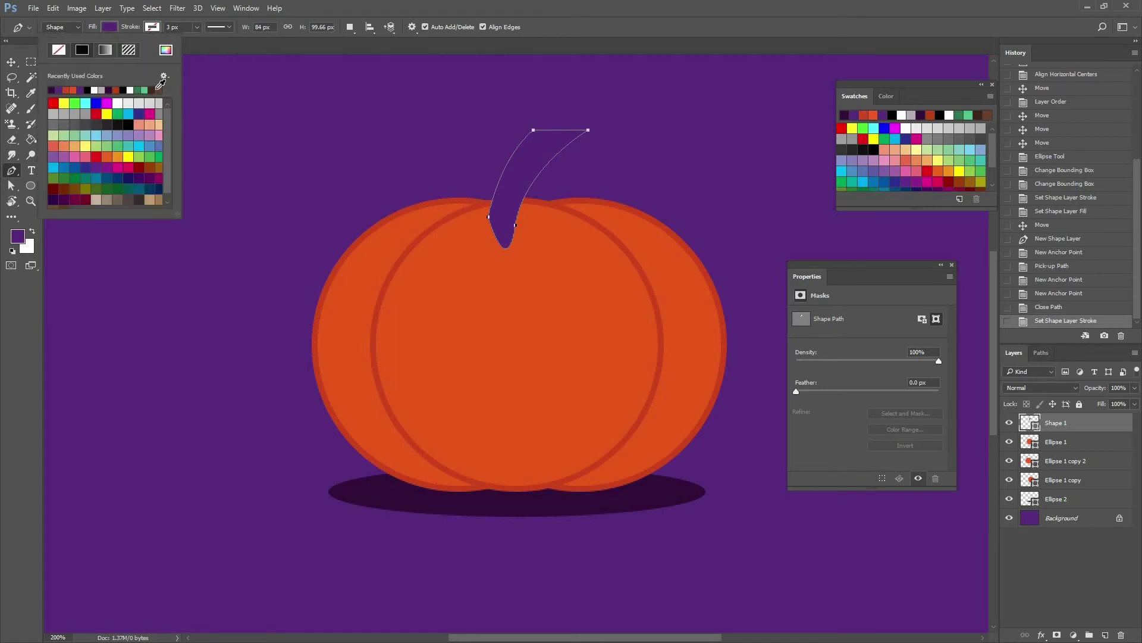
pyautogui.click(160, 90)
pyautogui.click(153, 27)
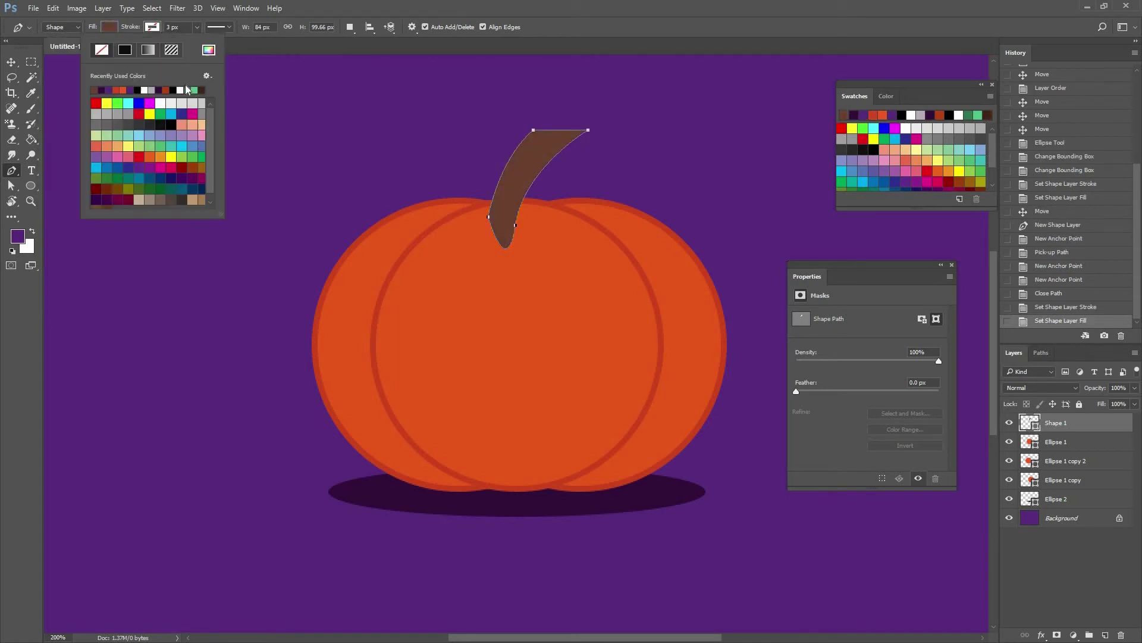
pyautogui.click(202, 90)
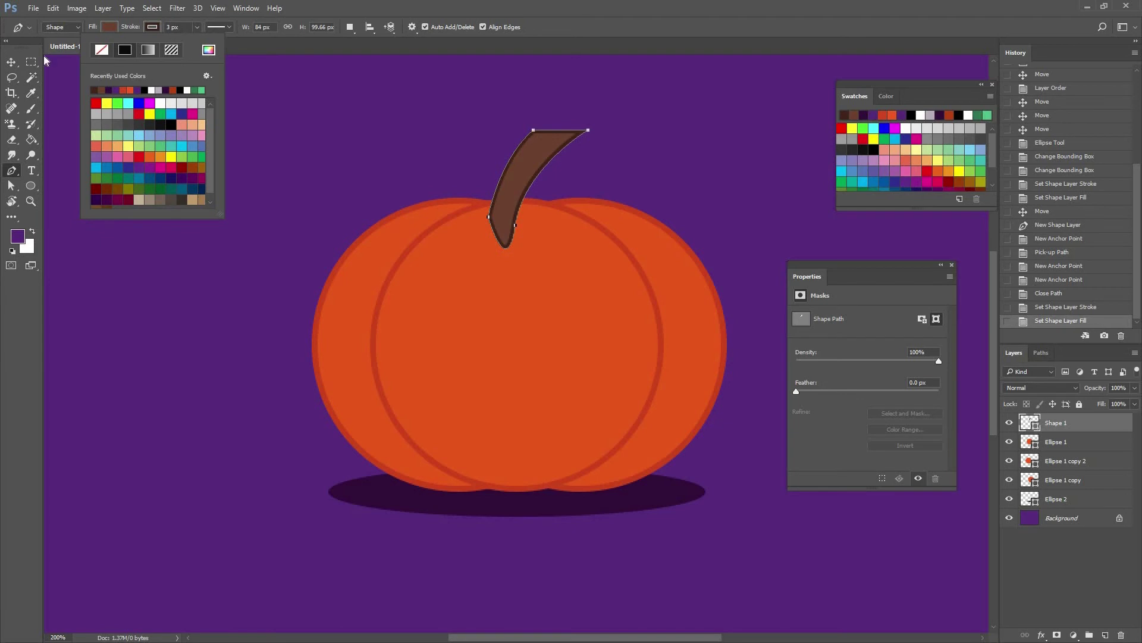
# Place the stem layer behind the pumpkin circles, directly above the shadow ellipse, and shift the stem slightly to the right.
pyautogui.click(10, 62)
pyautogui.moveTo(1078, 425); pyautogui.dragTo(1065, 488)
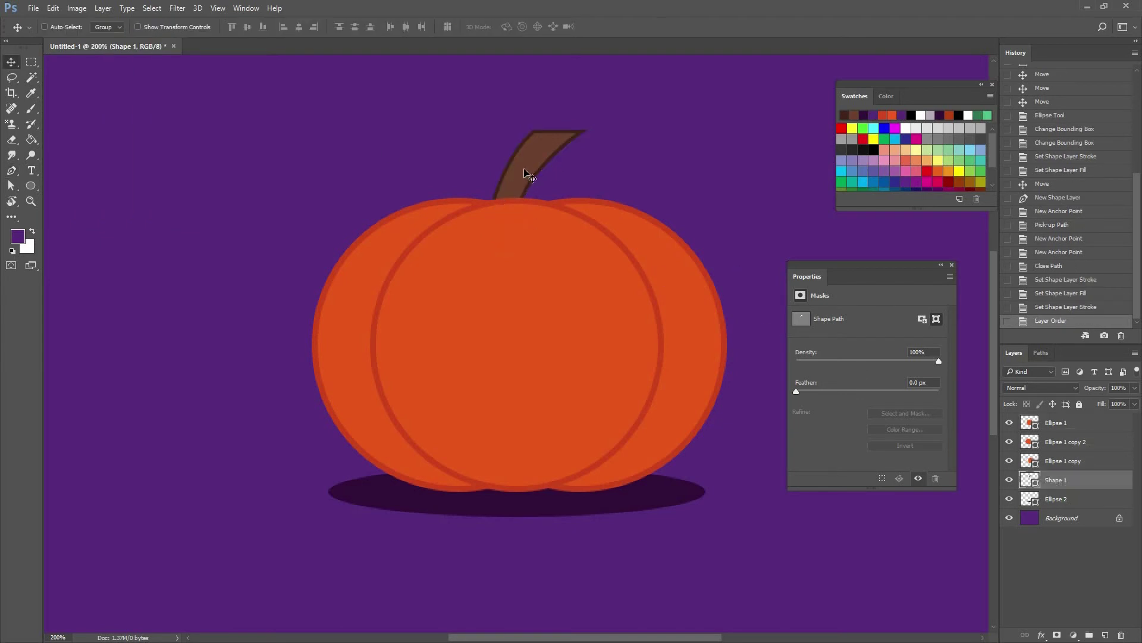
pyautogui.moveTo(524, 171); pyautogui.dragTo(487, 156)
# Draw an ellipse about 104 by 37 px left of the stem and set its size to 90 by 35 px.
pyautogui.click(31, 185)
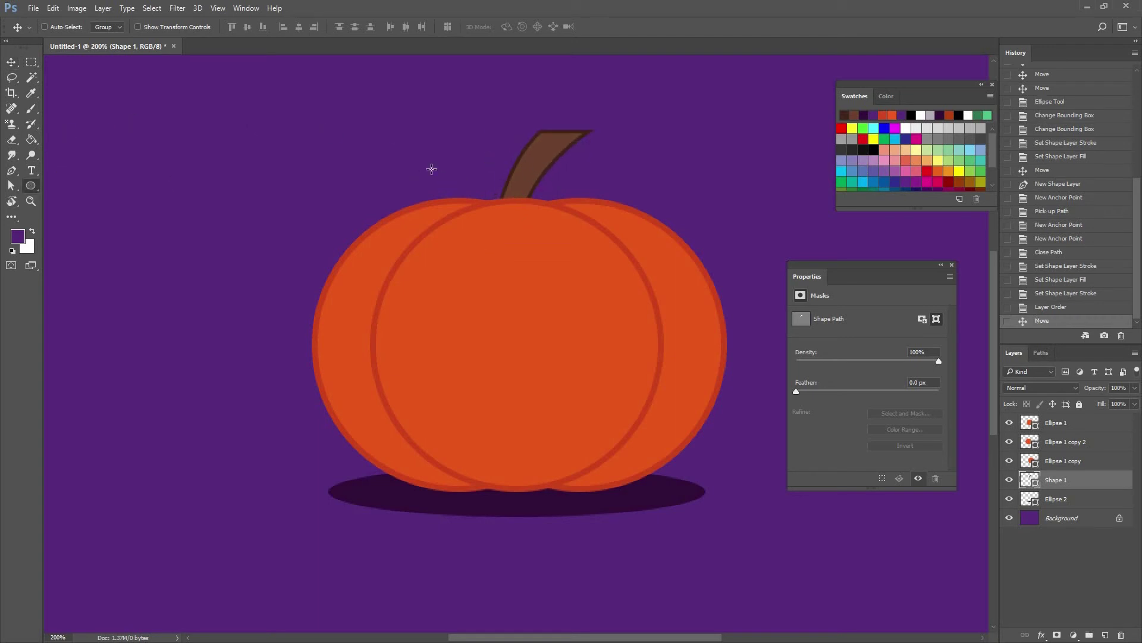
pyautogui.moveTo(326, 124); pyautogui.dragTo(449, 168)
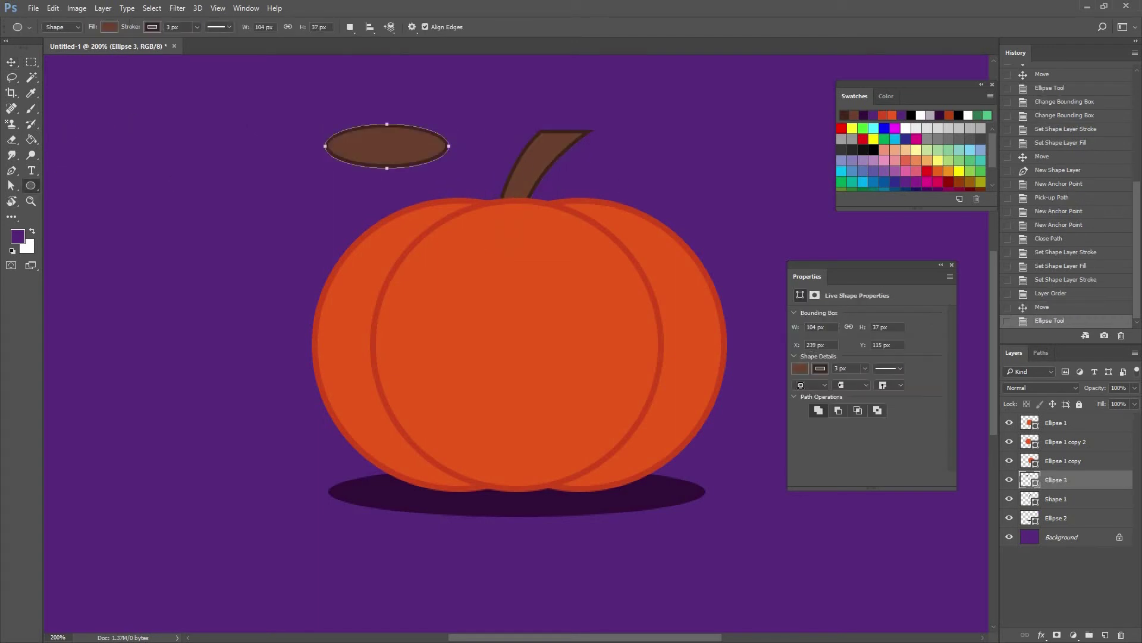
pyautogui.press('Return')
pyautogui.press('Tab')
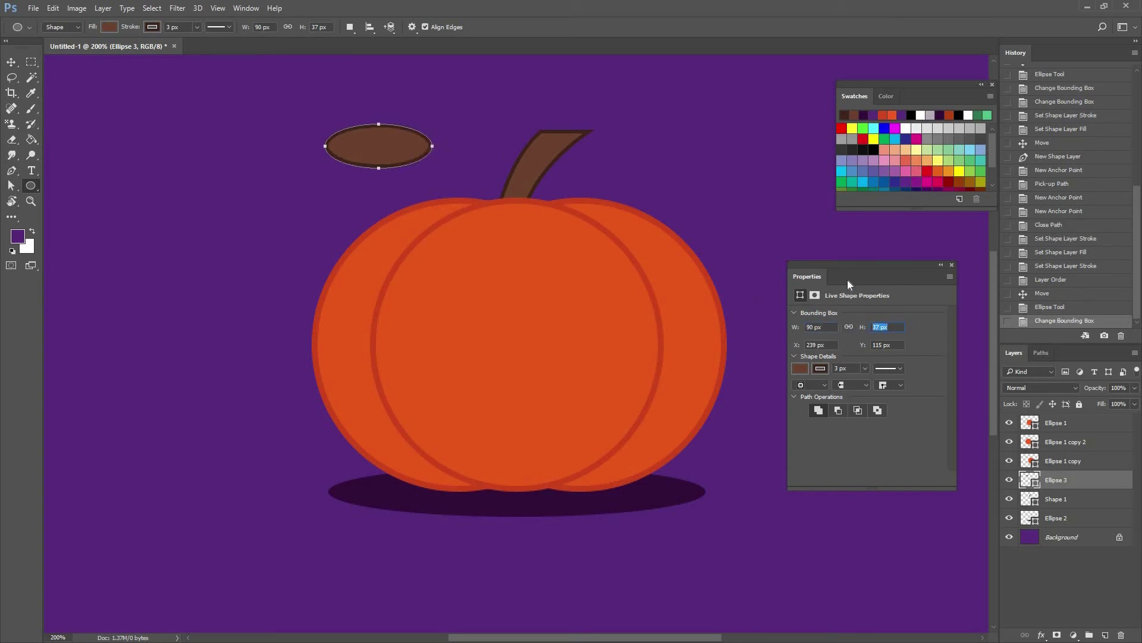
pyautogui.write('35')
pyautogui.press('Return')
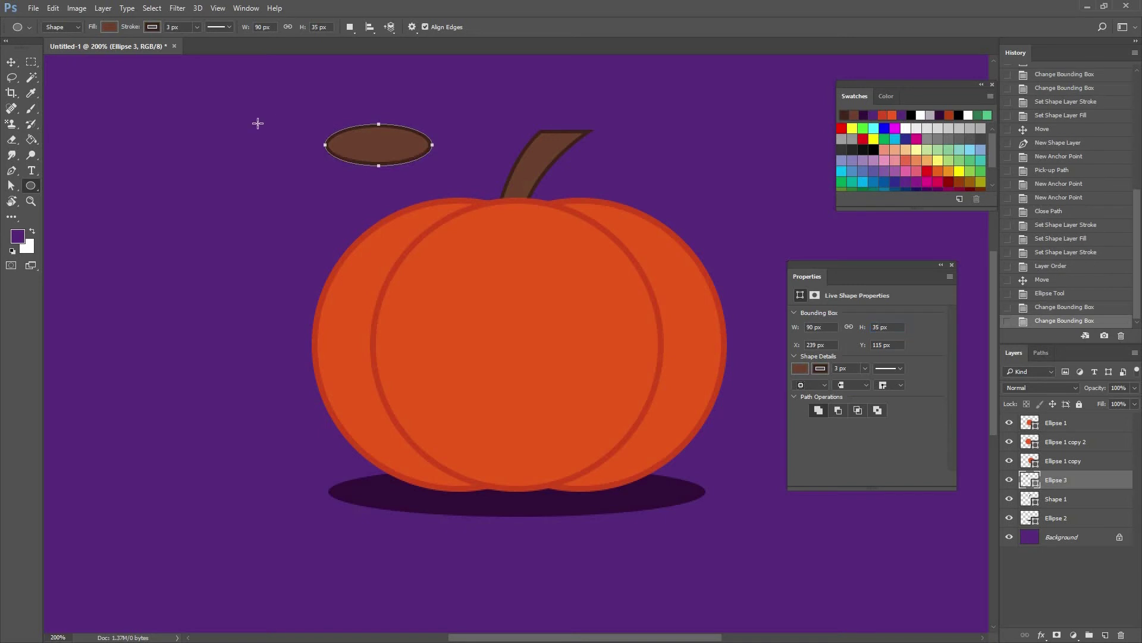
# Give the small ellipse a light green fill and dark green stroke, and move it slightly to the right.
pyautogui.click(109, 27)
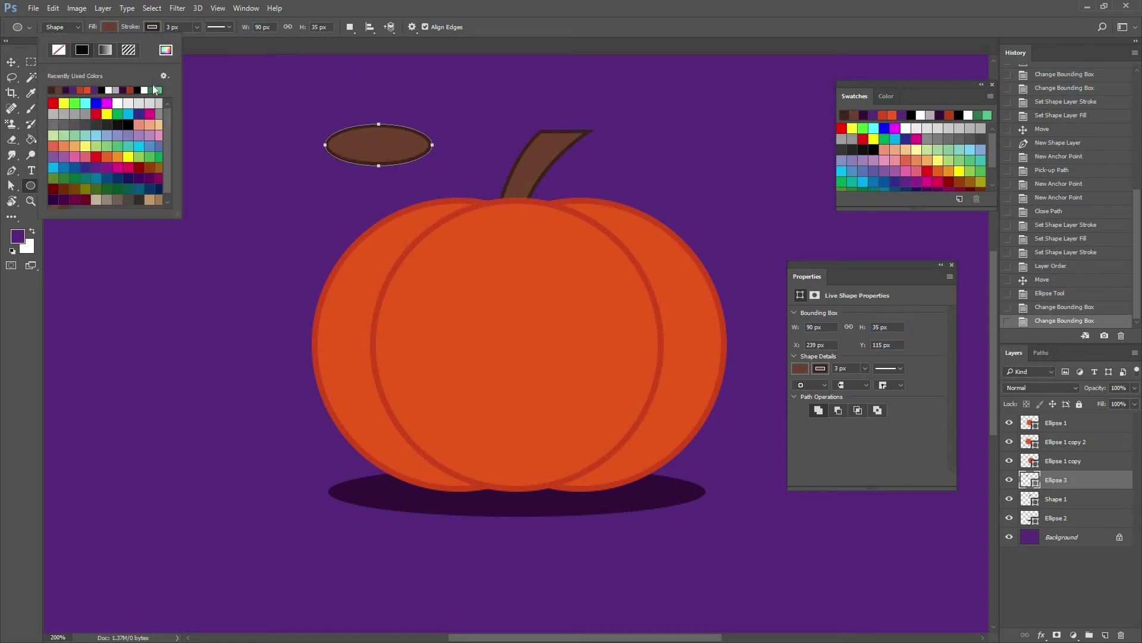
pyautogui.click(159, 91)
pyautogui.click(153, 28)
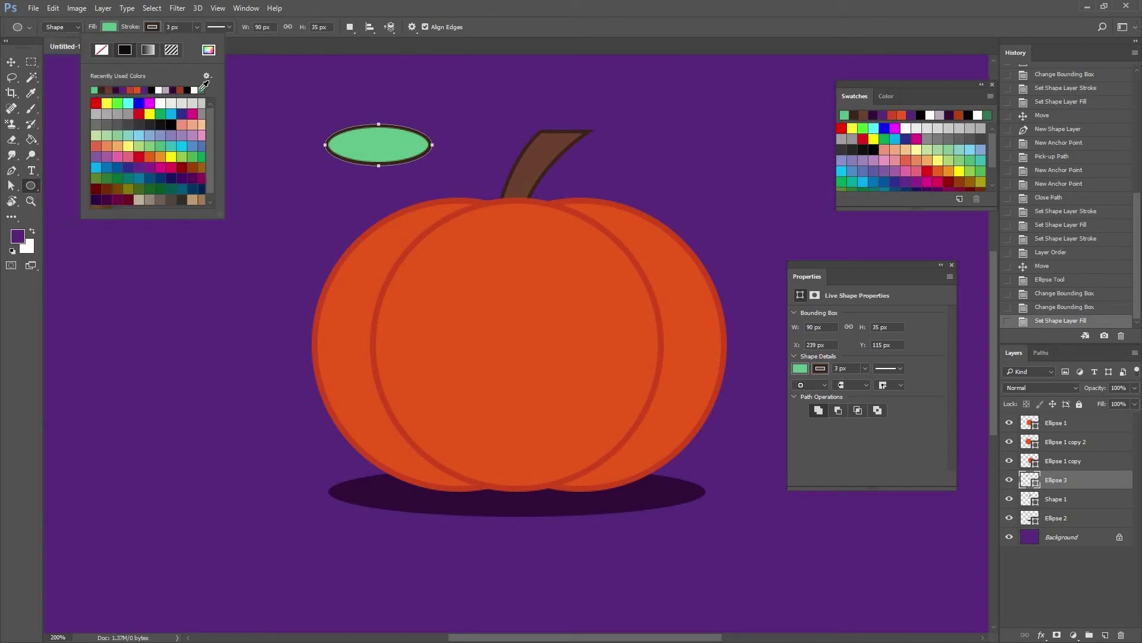
pyautogui.click(202, 91)
pyautogui.click(11, 63)
pyautogui.moveTo(396, 126)
pyautogui.mouseDown()
pyautogui.moveTo(414, 143)
pyautogui.moveTo(403, 123)
pyautogui.mouseUp()
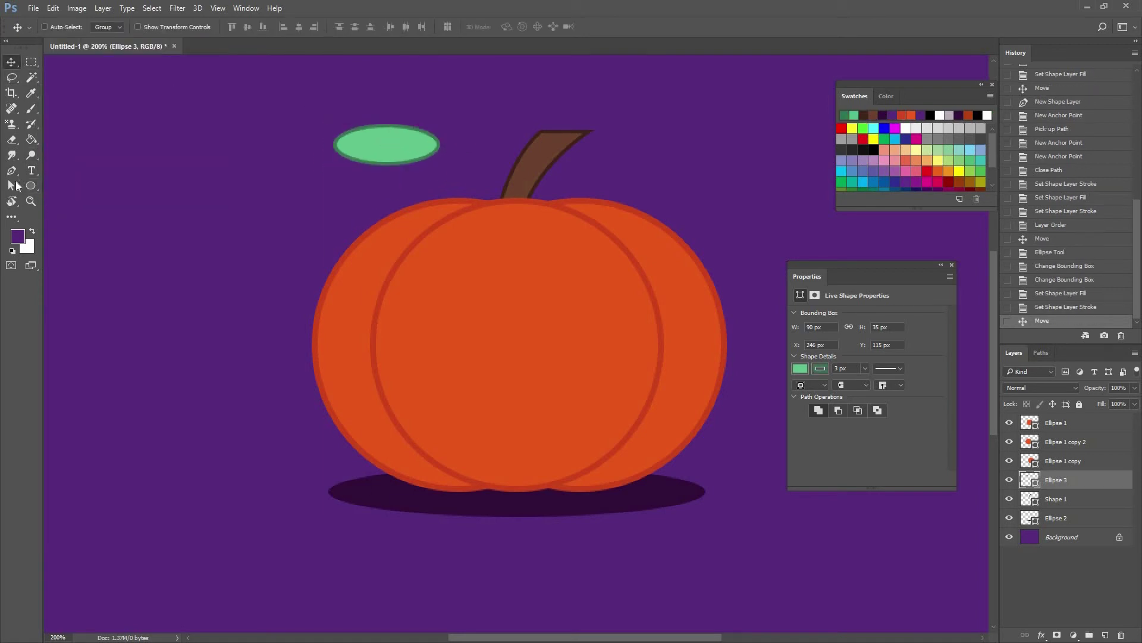
# Convert the green ellipse to a regular path and shorten the curve handles at both side anchors to form a pointed leaf.
pyautogui.click(12, 186)
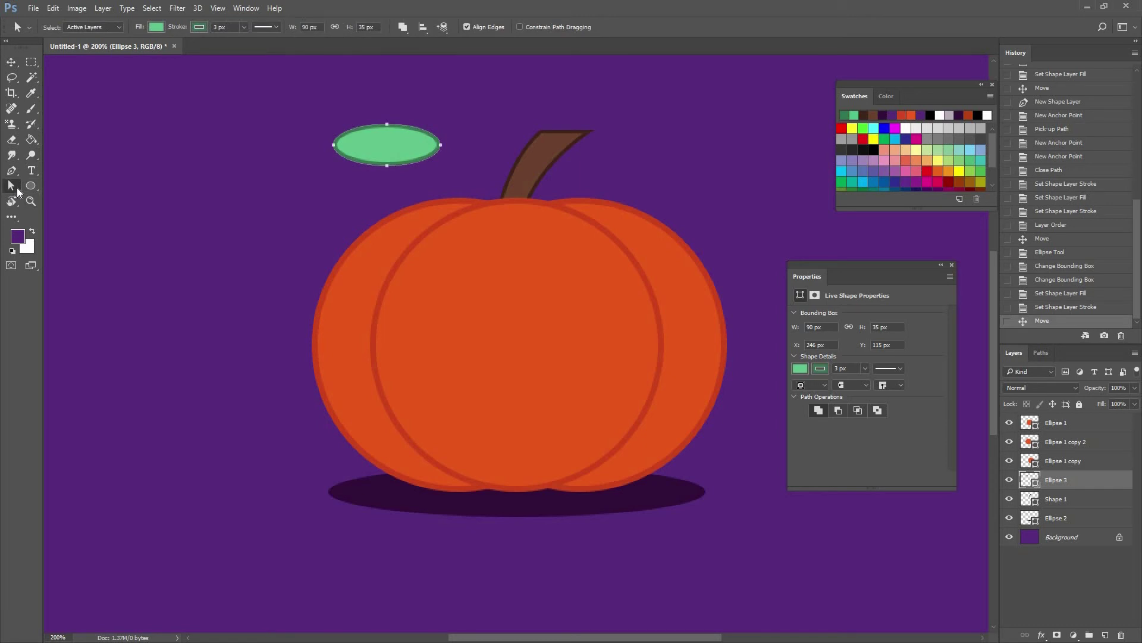
pyautogui.moveTo(334, 145)
pyautogui.mouseDown()
pyautogui.moveTo(337, 154)
pyautogui.moveTo(331, 133)
pyautogui.mouseUp()
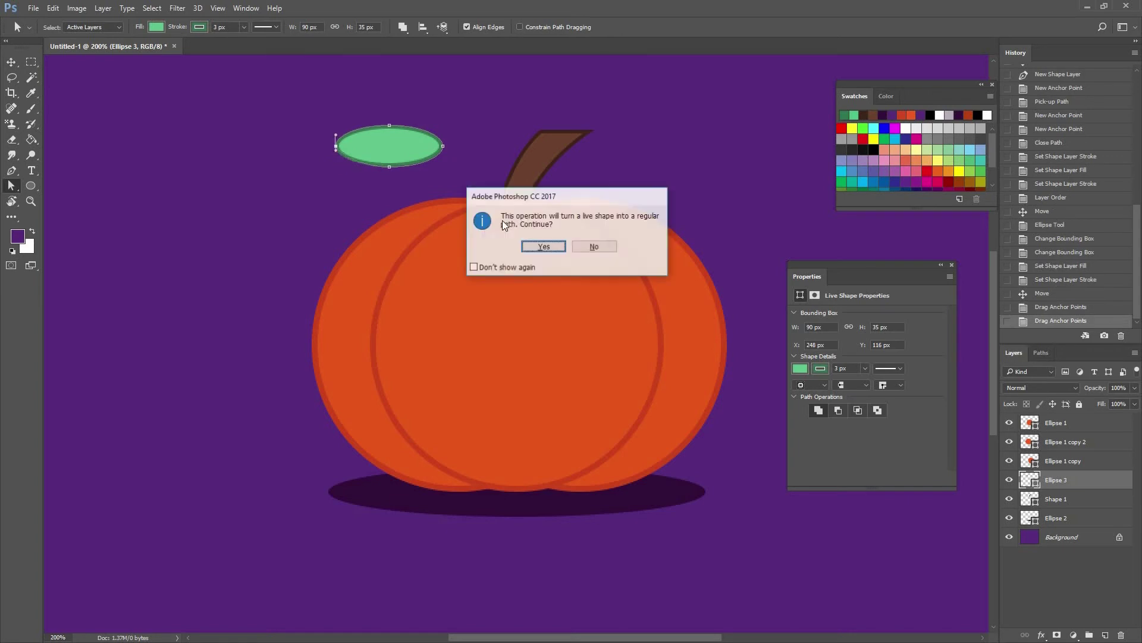
pyautogui.press('Return')
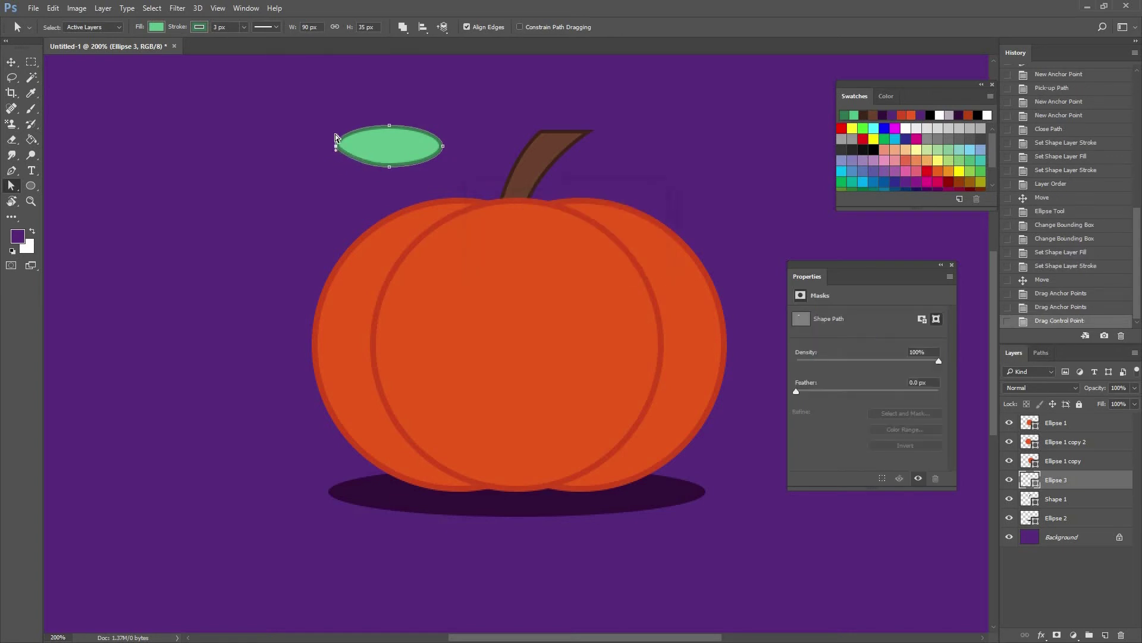
pyautogui.moveTo(336, 135); pyautogui.dragTo(336, 142)
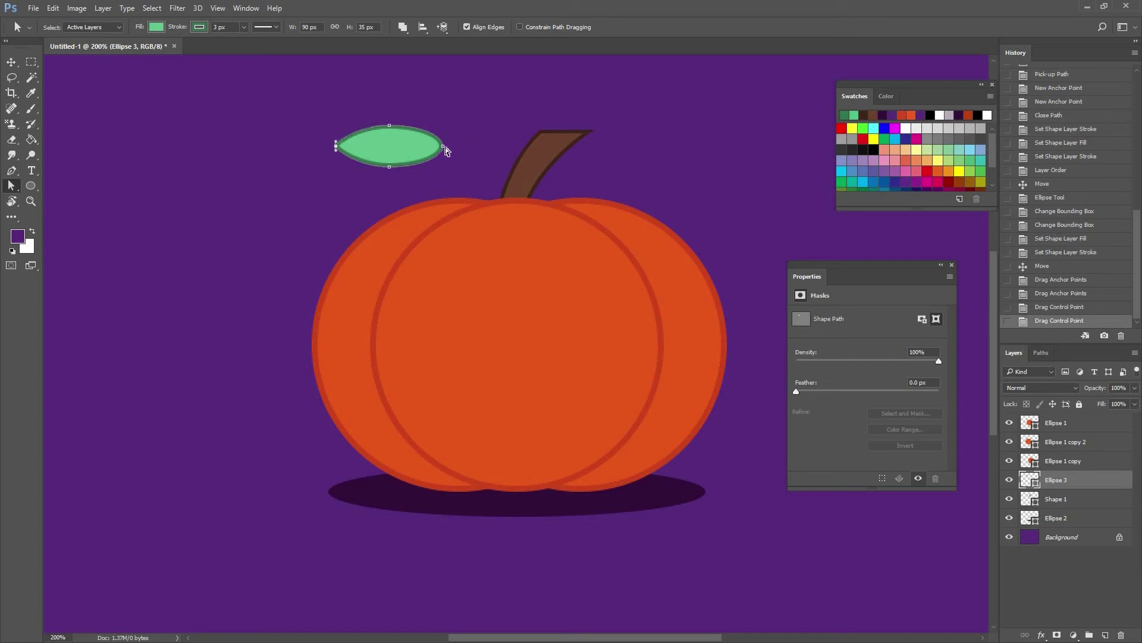
pyautogui.moveTo(443, 138); pyautogui.dragTo(443, 164)
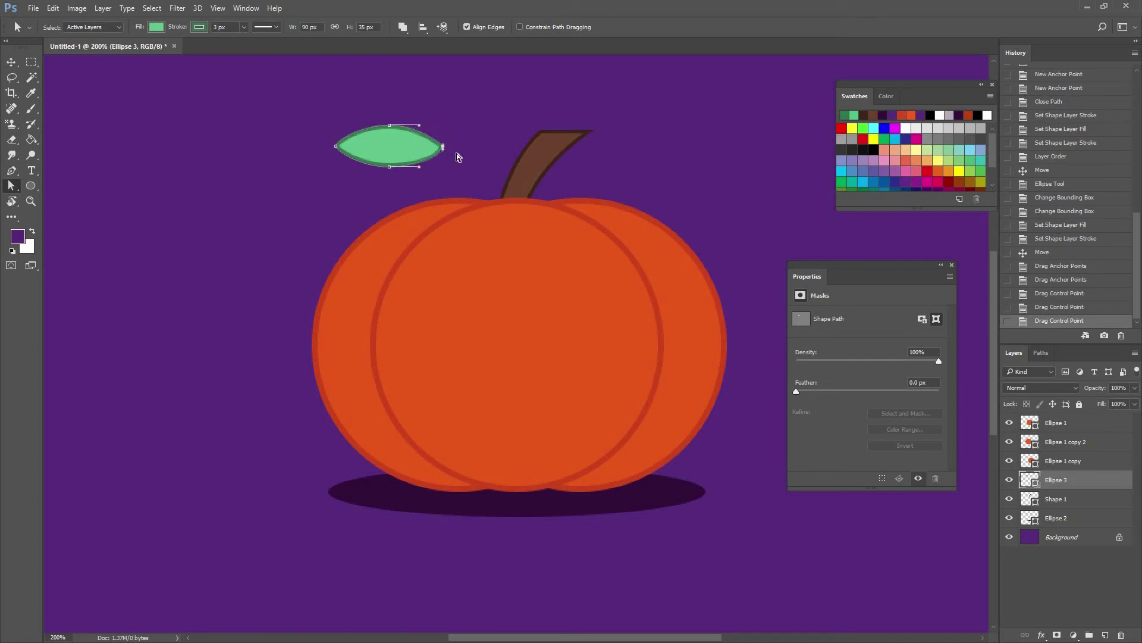
pyautogui.click(461, 178)
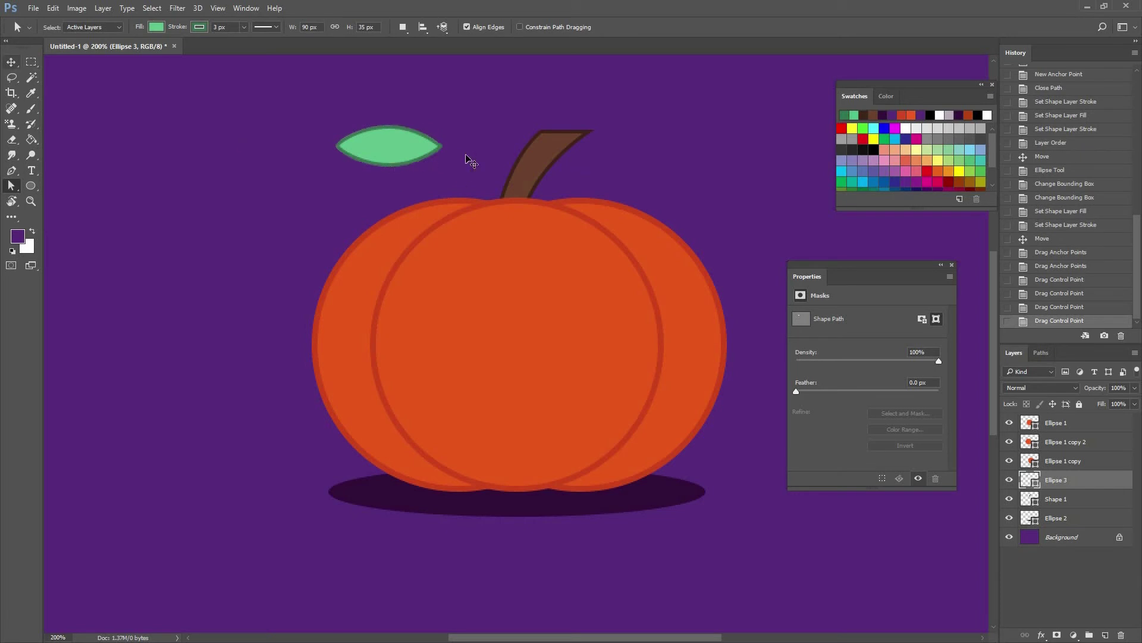
# Move the leaf against the stem's left side and rotate it about 17.4° clockwise with Free Transform.
pyautogui.press('v')
pyautogui.moveTo(483, 156); pyautogui.dragTo(572, 170)
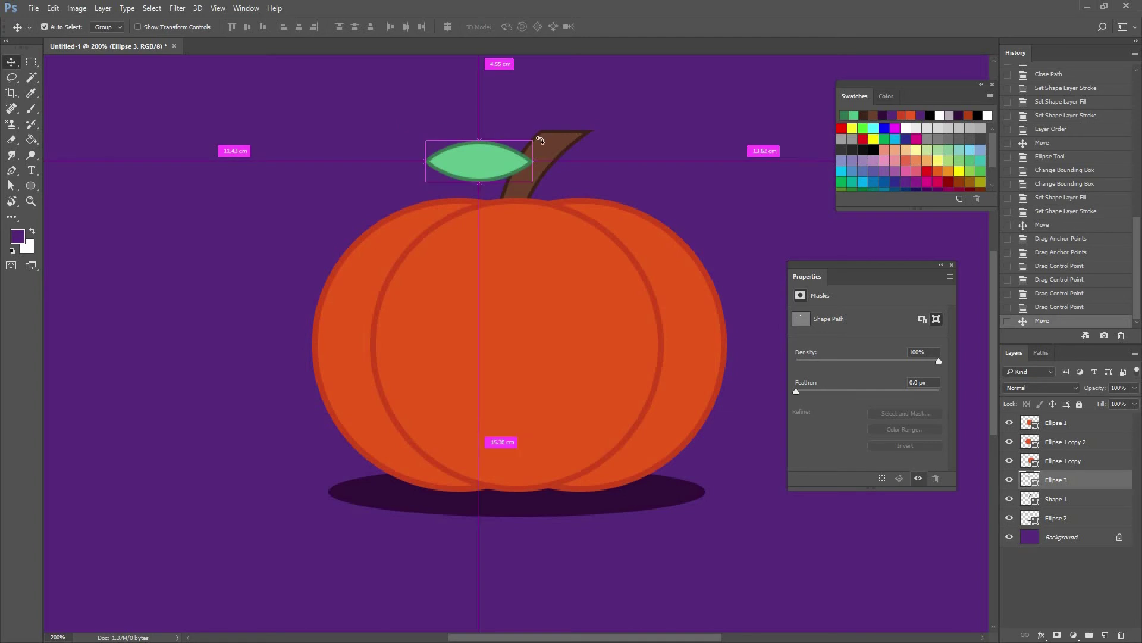
pyautogui.hotkey('ctrl', 't')
pyautogui.moveTo(483, 170); pyautogui.dragTo(552, 143)
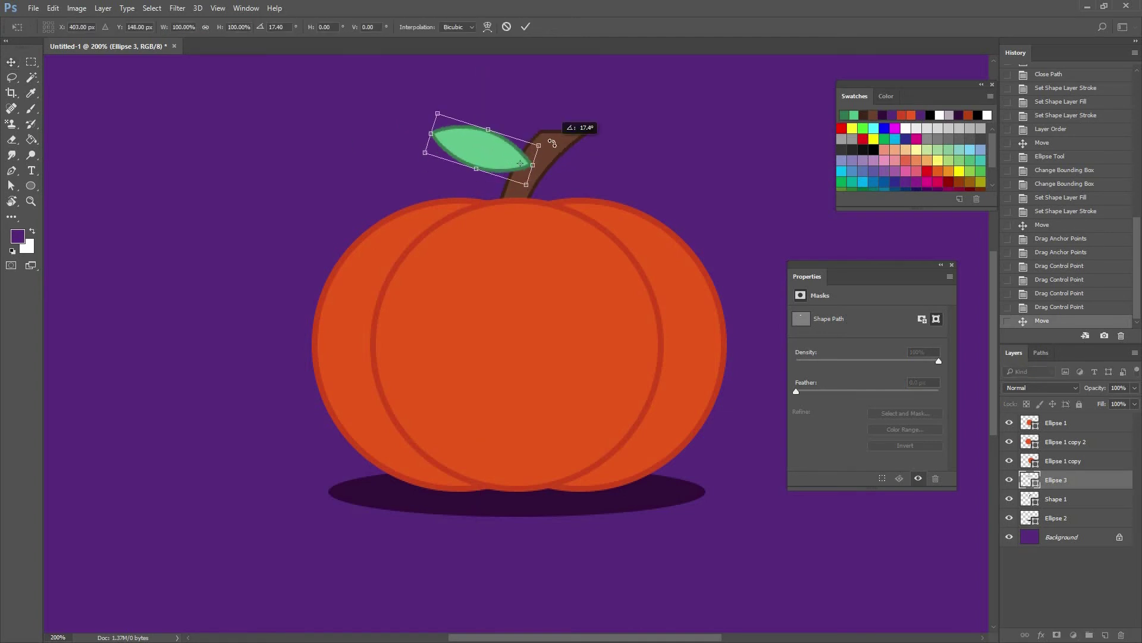
pyautogui.press('Return')
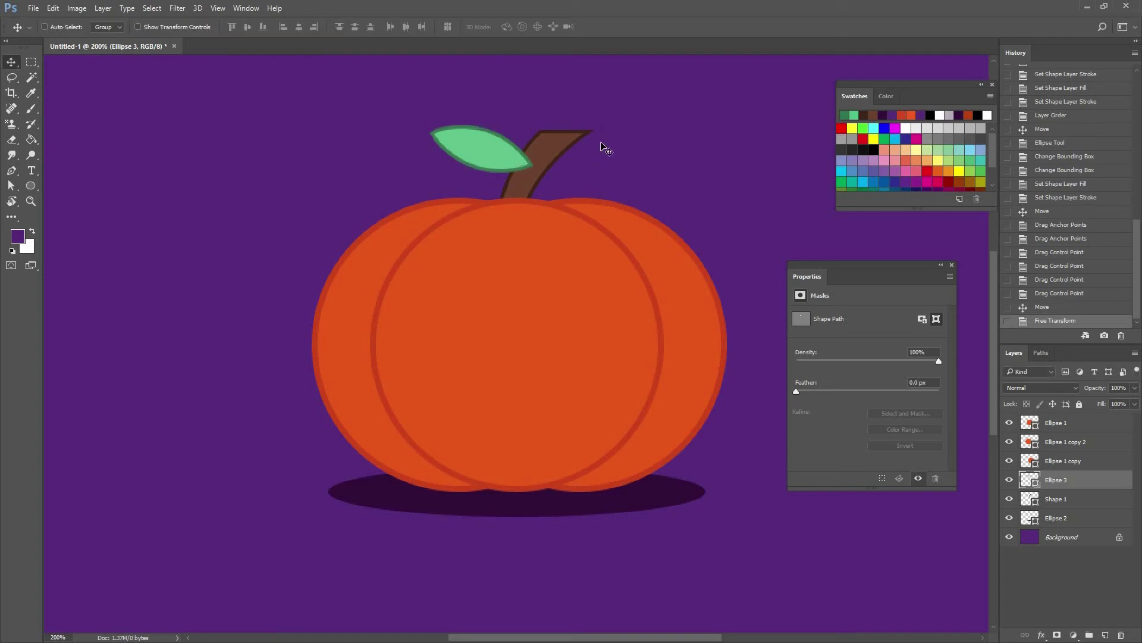
# Move the leaf layer below the stem layer so the leaf sits behind the stem.
pyautogui.moveTo(1064, 498); pyautogui.dragTo(1065, 499)
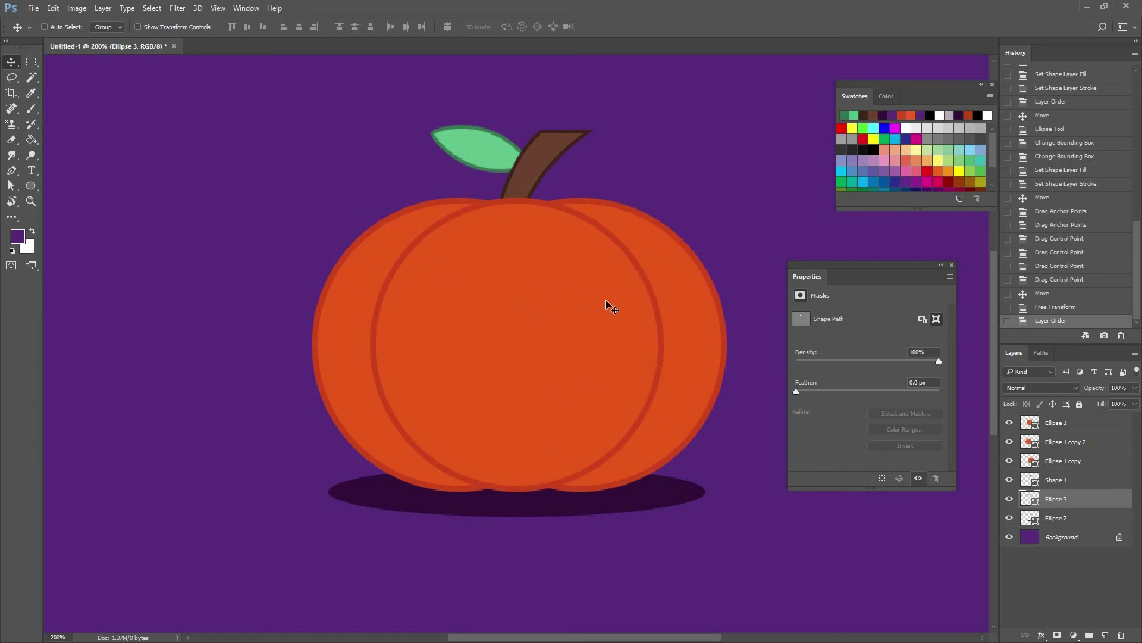
# Above the front pumpkin circle, draw a circle about 64 px wide on its upper left with no stroke and a white fill.
pyautogui.click(1055, 424)
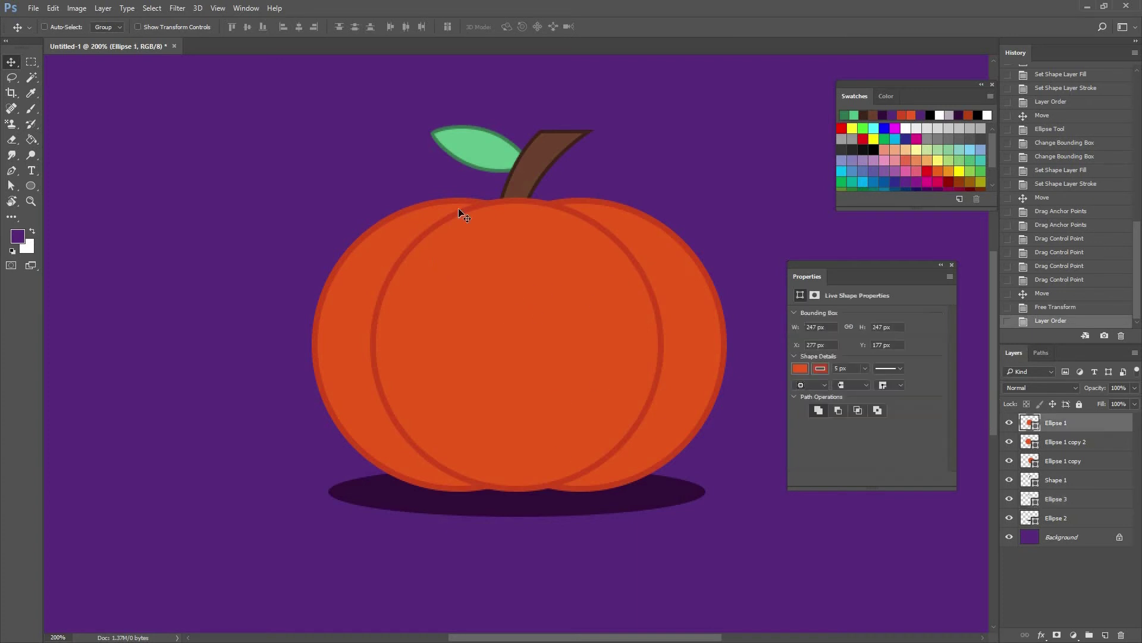
pyautogui.click(30, 186)
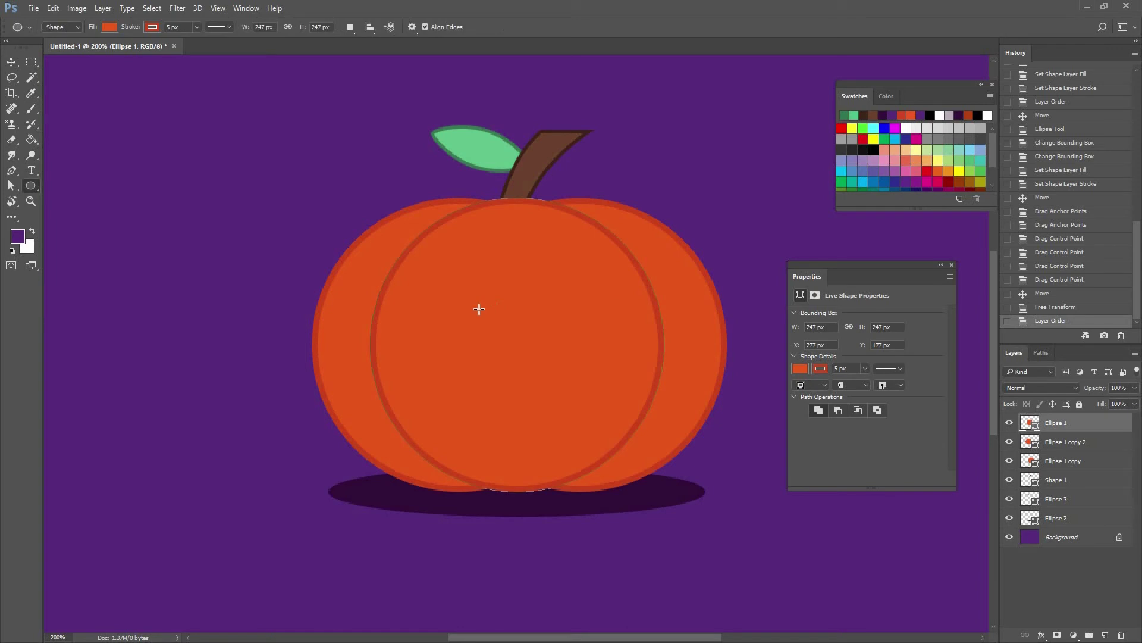
pyautogui.moveTo(438, 283)
pyautogui.mouseDown()
pyautogui.moveTo(493, 320)
pyautogui.moveTo(476, 322)
pyautogui.mouseUp()
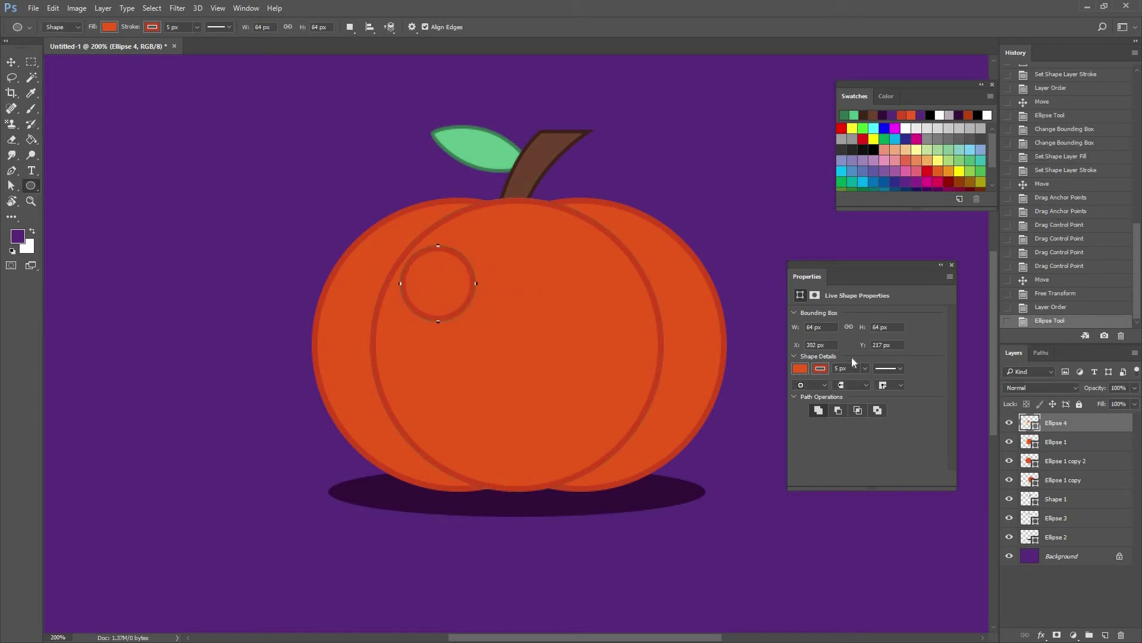
pyautogui.click(823, 370)
pyautogui.click(808, 391)
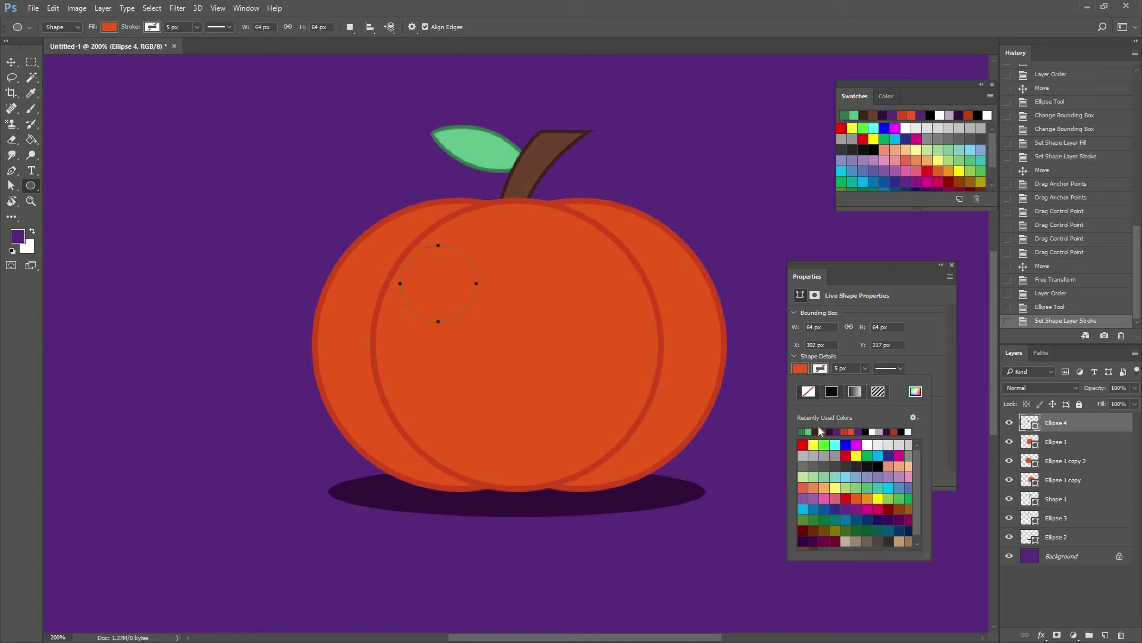
pyautogui.click(908, 430)
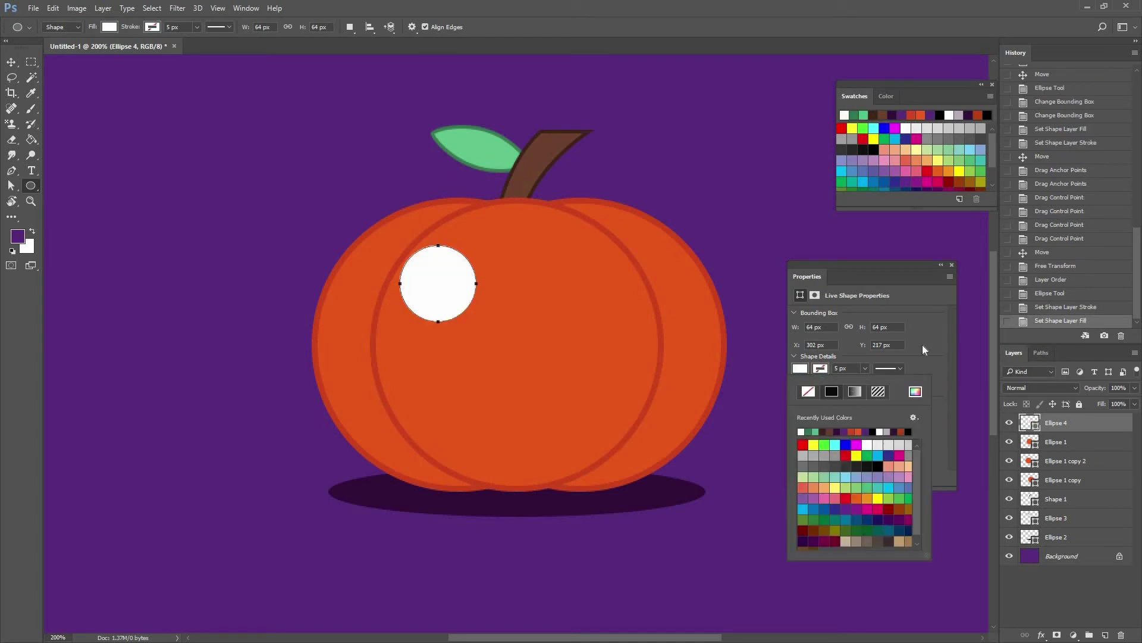
# Set the white circle's size to 66 by 66 px with linked proportions and move it down to the left eye position.
pyautogui.click(841, 327)
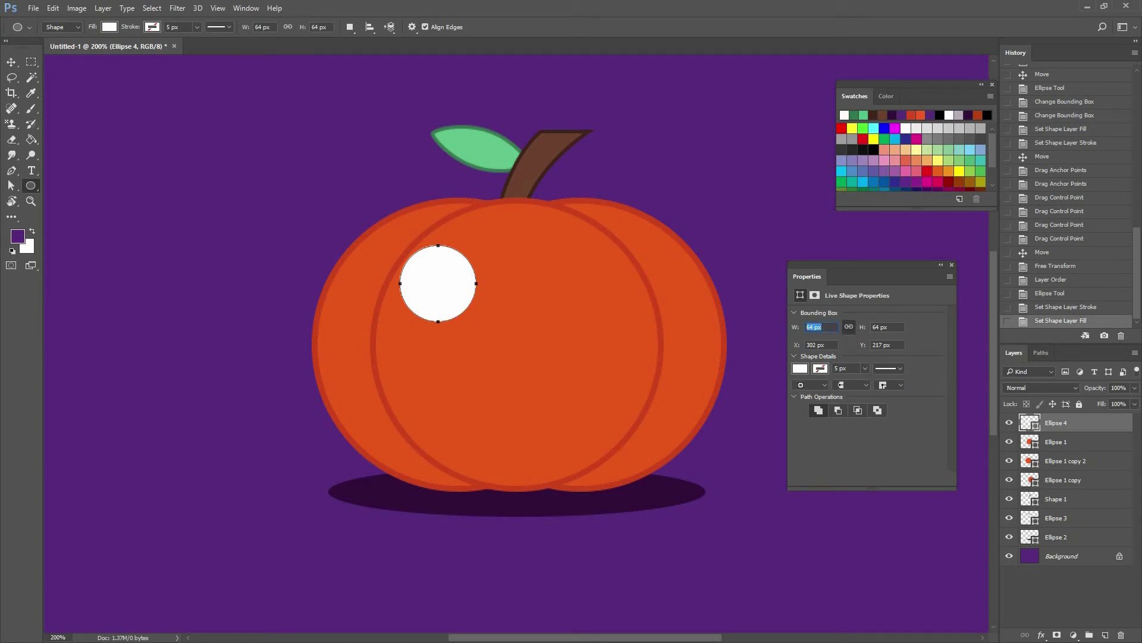
pyautogui.write('66')
pyautogui.press('Return')
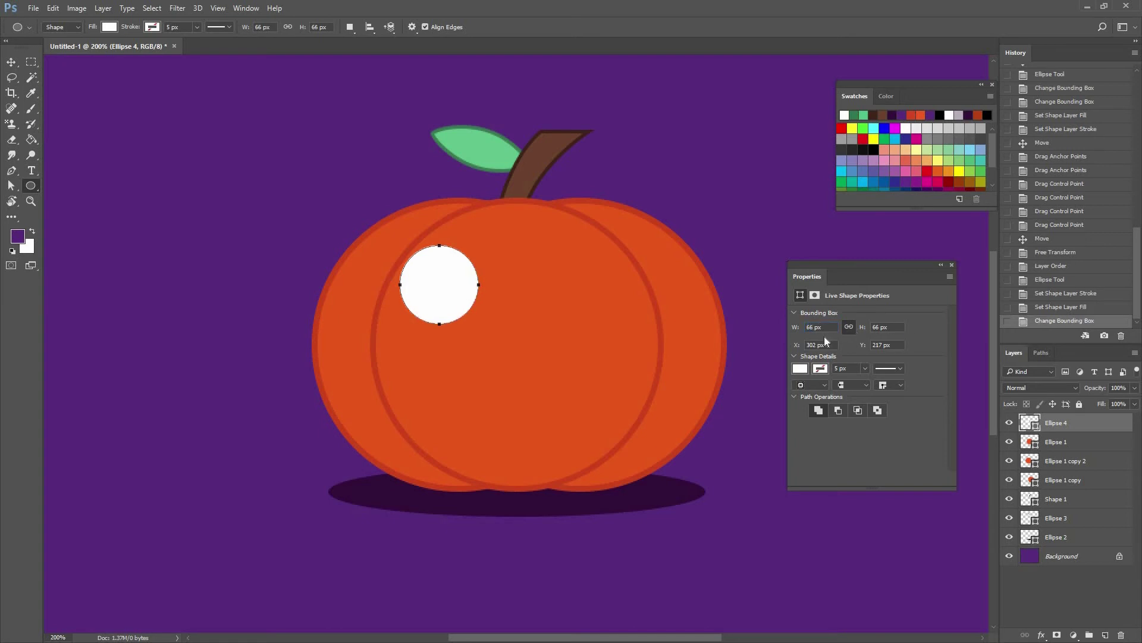
pyautogui.click(13, 63)
pyautogui.moveTo(446, 301); pyautogui.dragTo(459, 362)
# Draw a second circle about 46 px wide above and right of the white eye and set its size to 38 px.
pyautogui.click(37, 183)
pyautogui.moveTo(504, 279); pyautogui.dragTo(534, 308)
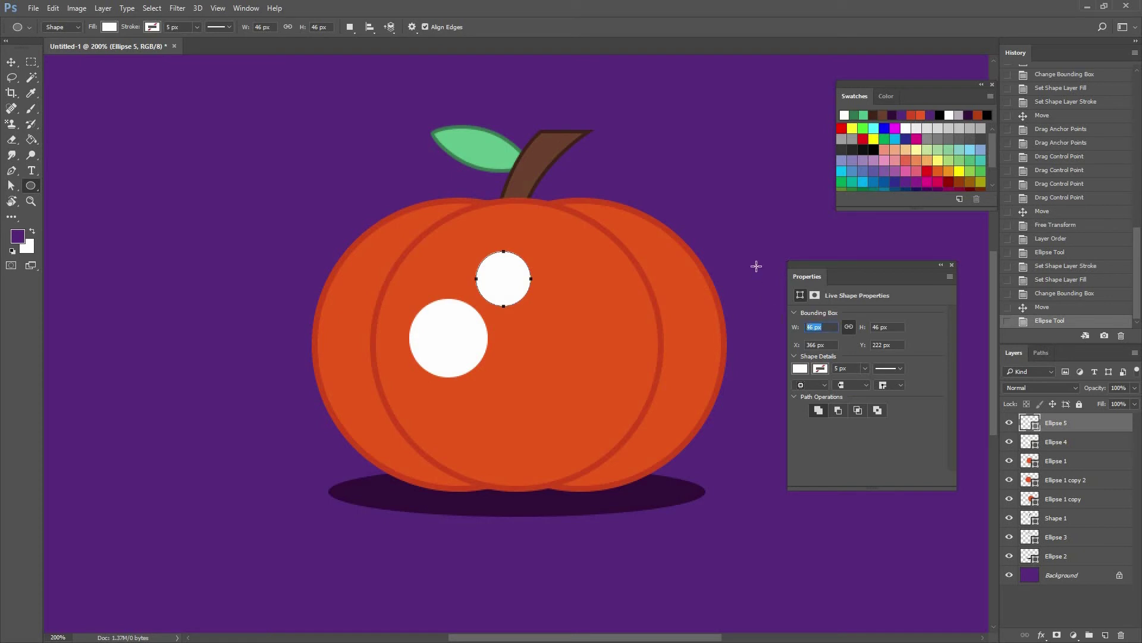
pyautogui.press('Return')
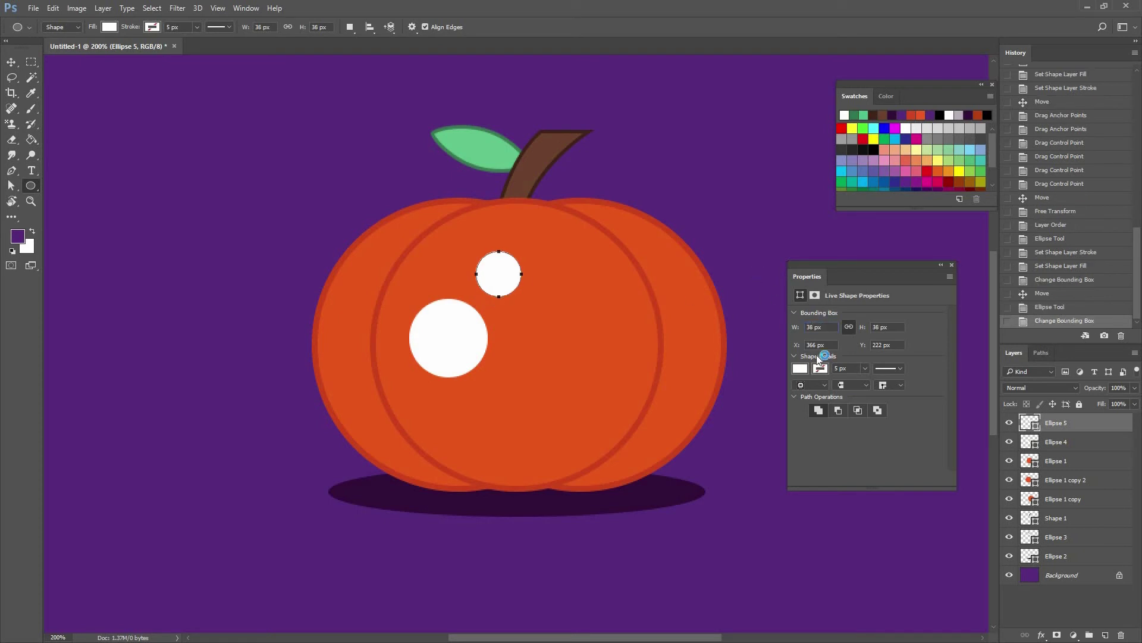
# Fill the smaller circle with the shadow's dark purple and place it inside the white eye as the pupil, slightly right of center.
pyautogui.click(795, 372)
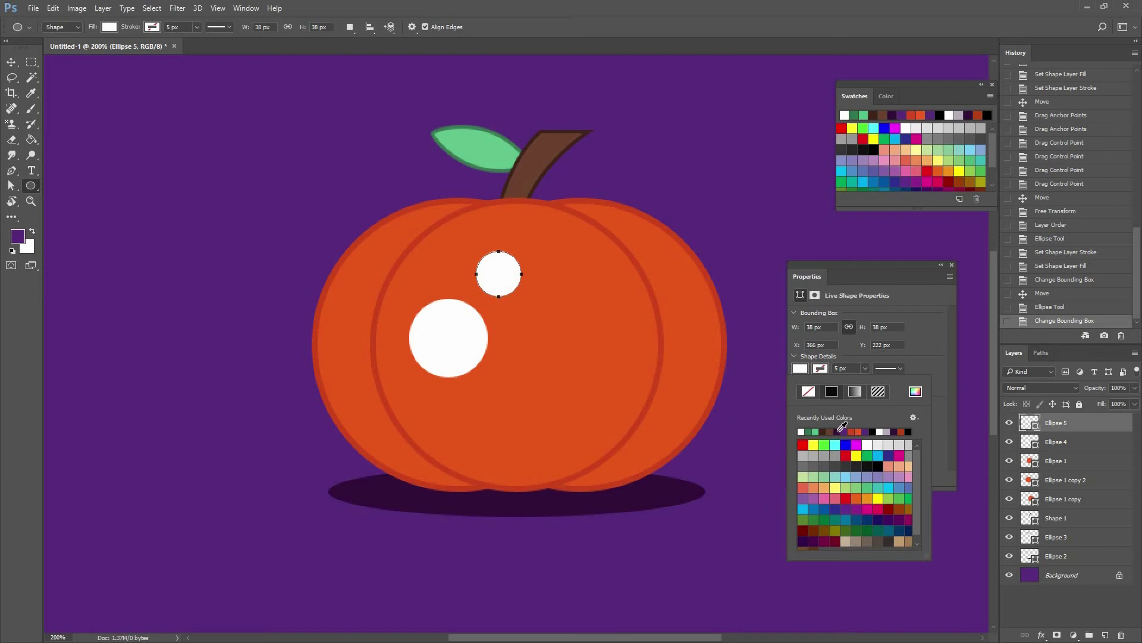
pyautogui.click(453, 496)
pyautogui.click(11, 61)
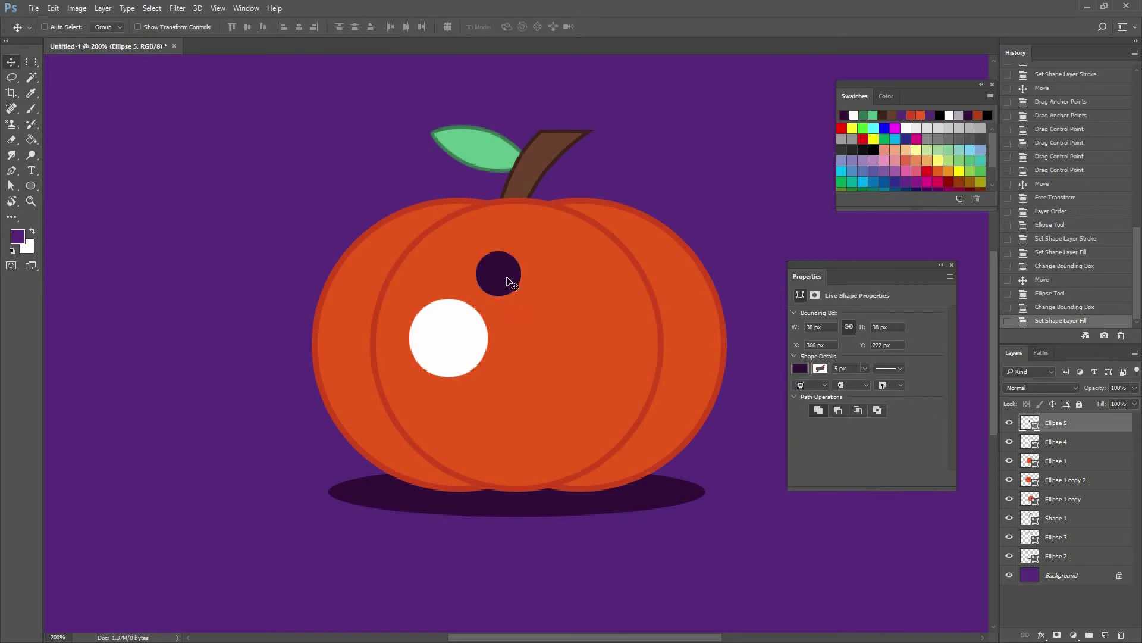
pyautogui.moveTo(487, 274); pyautogui.dragTo(444, 337)
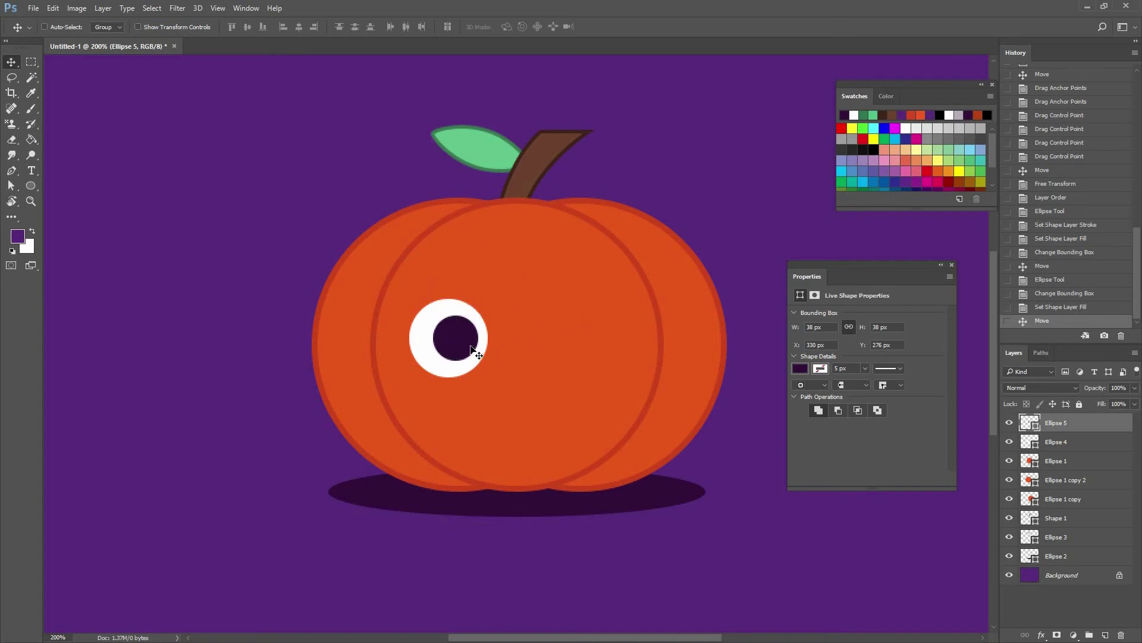
pyautogui.moveTo(469, 347); pyautogui.dragTo(466, 346)
# Draw a dark purple rounded rectangle about 52 by 14 px, resize it to 50 by 15 px, and position it extending right from the pupil's center.
pyautogui.moveTo(34, 186); pyautogui.dragTo(77, 185)
pyautogui.click(77, 198)
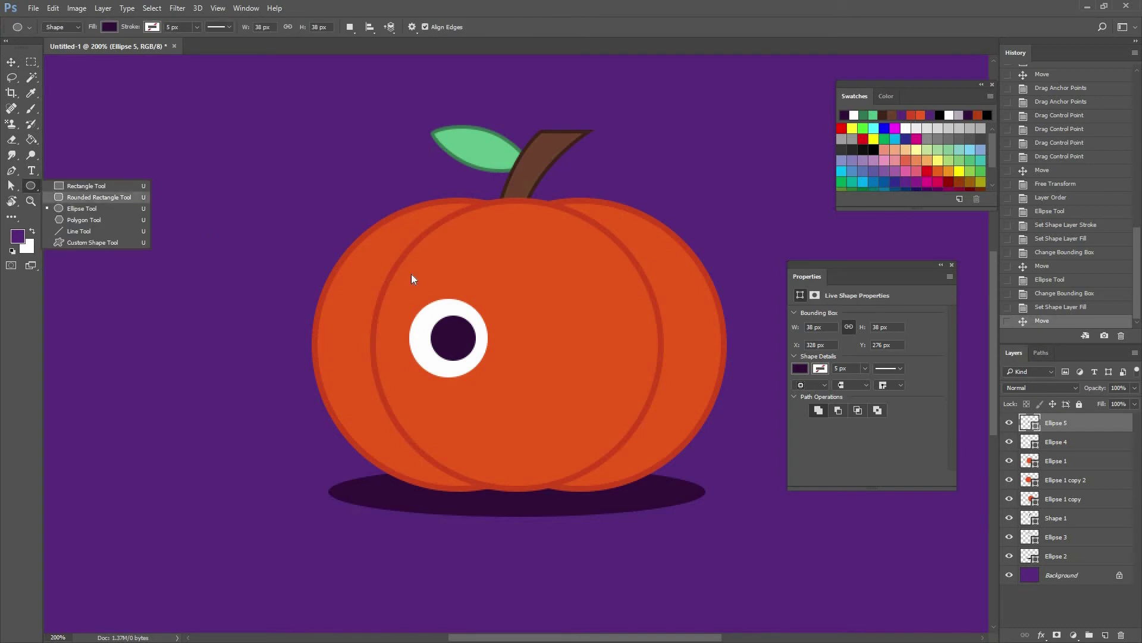
pyautogui.moveTo(454, 327); pyautogui.dragTo(515, 343)
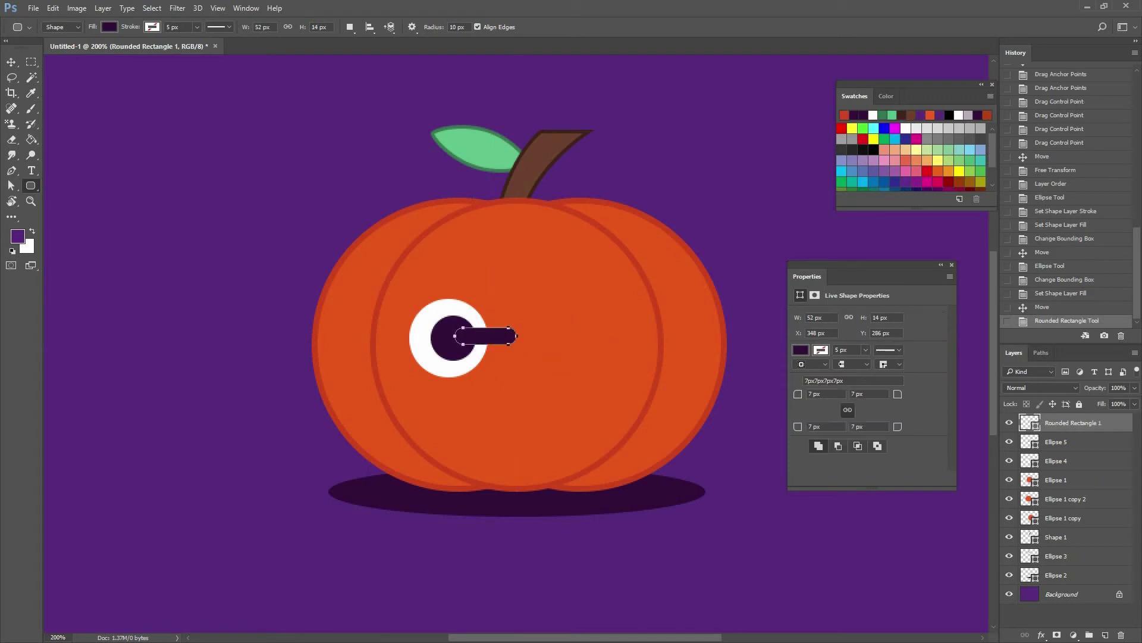
pyautogui.write('50')
pyautogui.press('Tab')
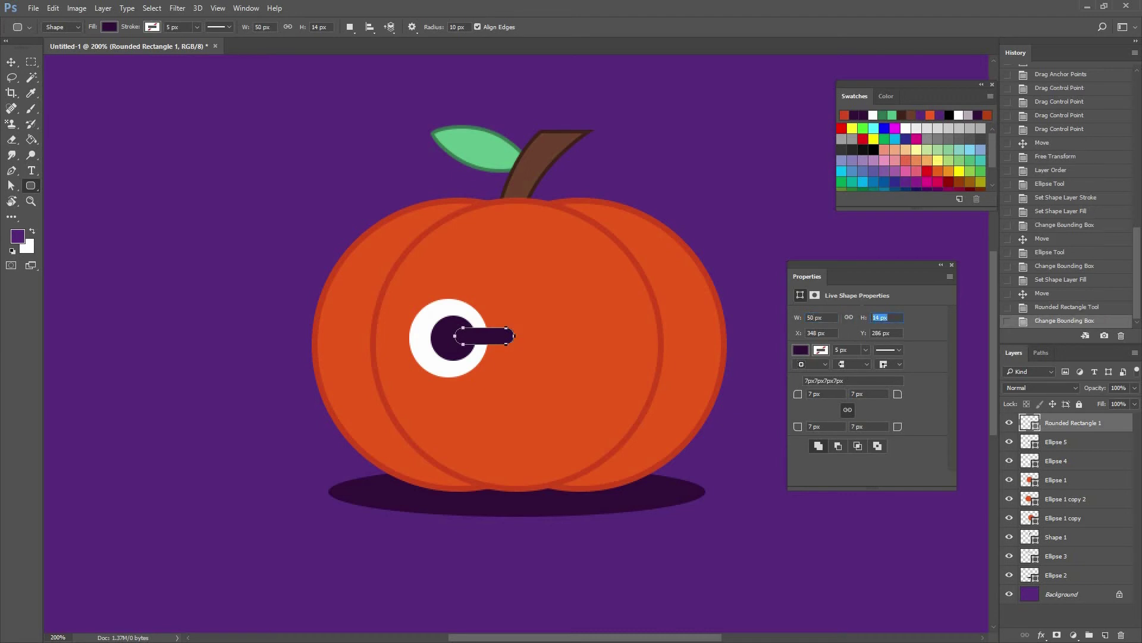
pyautogui.write('15')
pyautogui.press('Return')
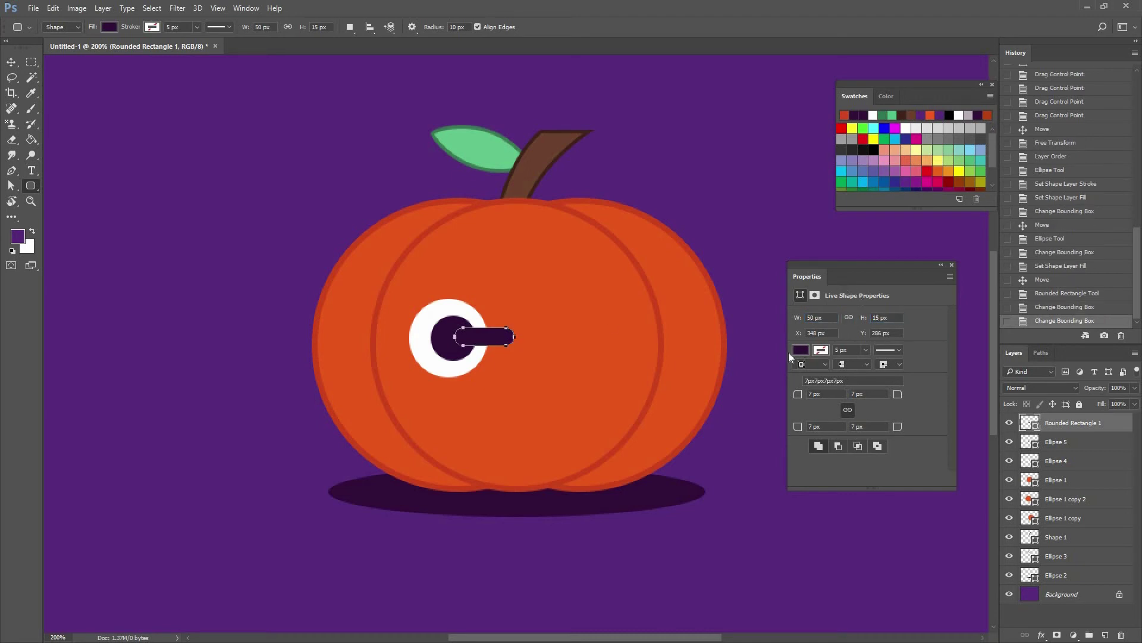
pyautogui.press('v')
pyautogui.moveTo(488, 338); pyautogui.dragTo(488, 339)
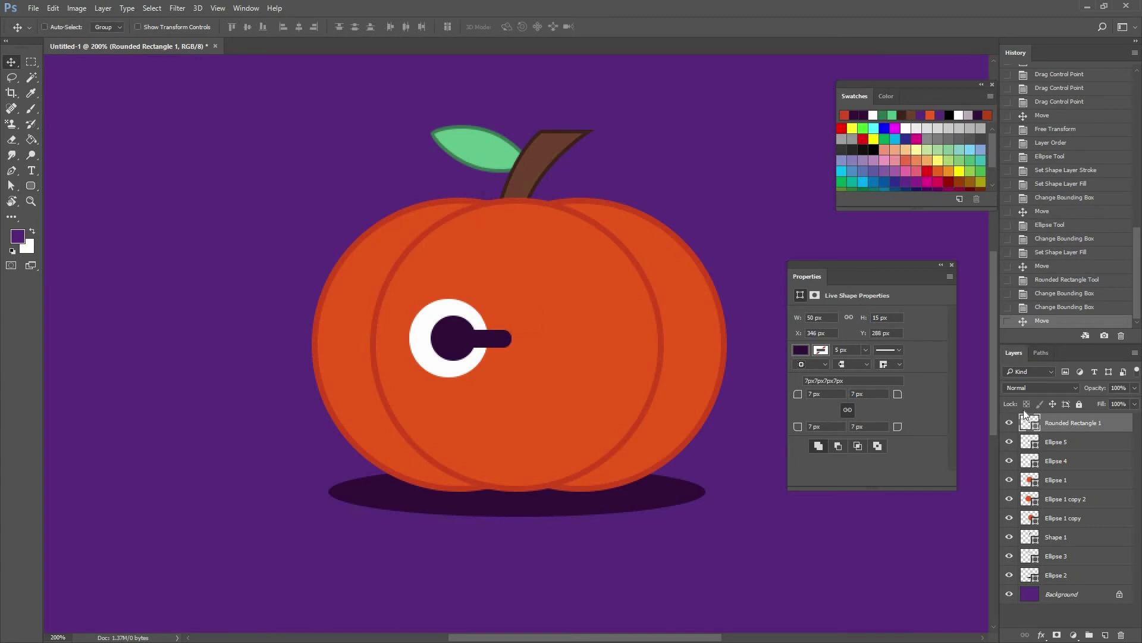
# Try subtracting the rounded rectangle from the pupil circle with Subtract Front Shape, and undo it.
pyautogui.click(1010, 443)
pyautogui.click(1009, 442)
pyautogui.keyDown('shift'); pyautogui.click(1071, 441); pyautogui.keyUp('shift')
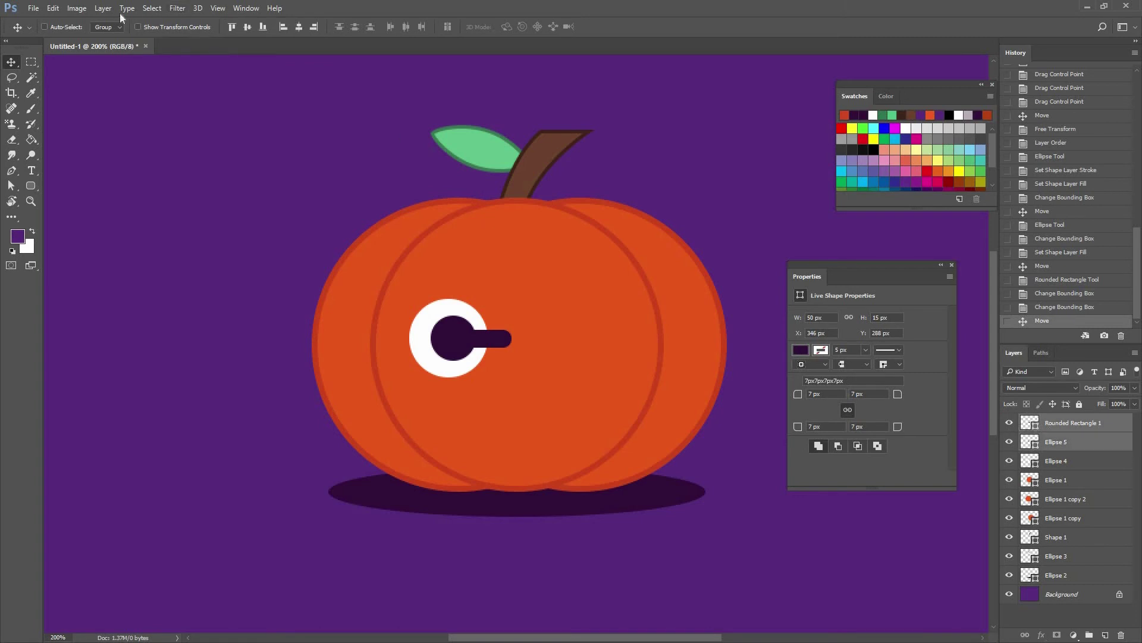
pyautogui.click(103, 8)
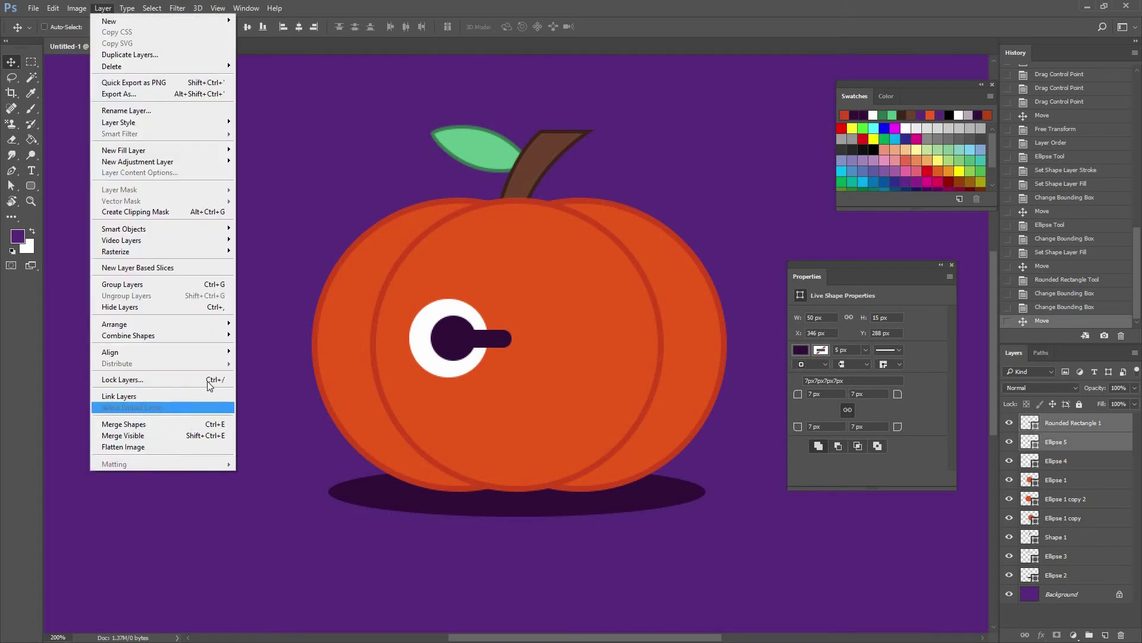
pyautogui.moveTo(182, 337)
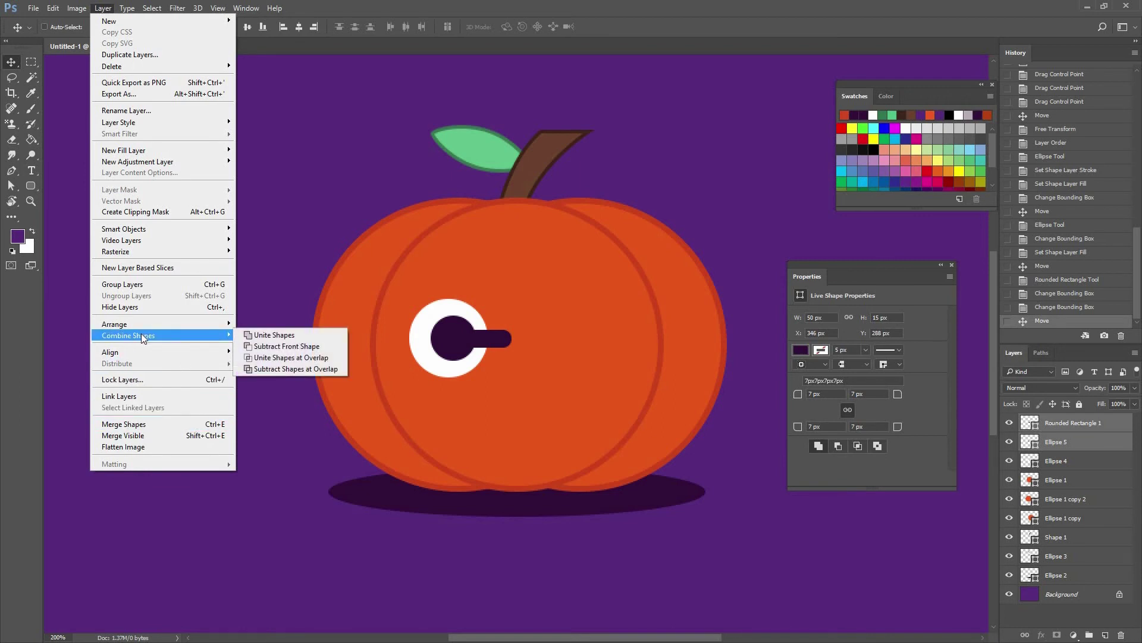
pyautogui.click(308, 347)
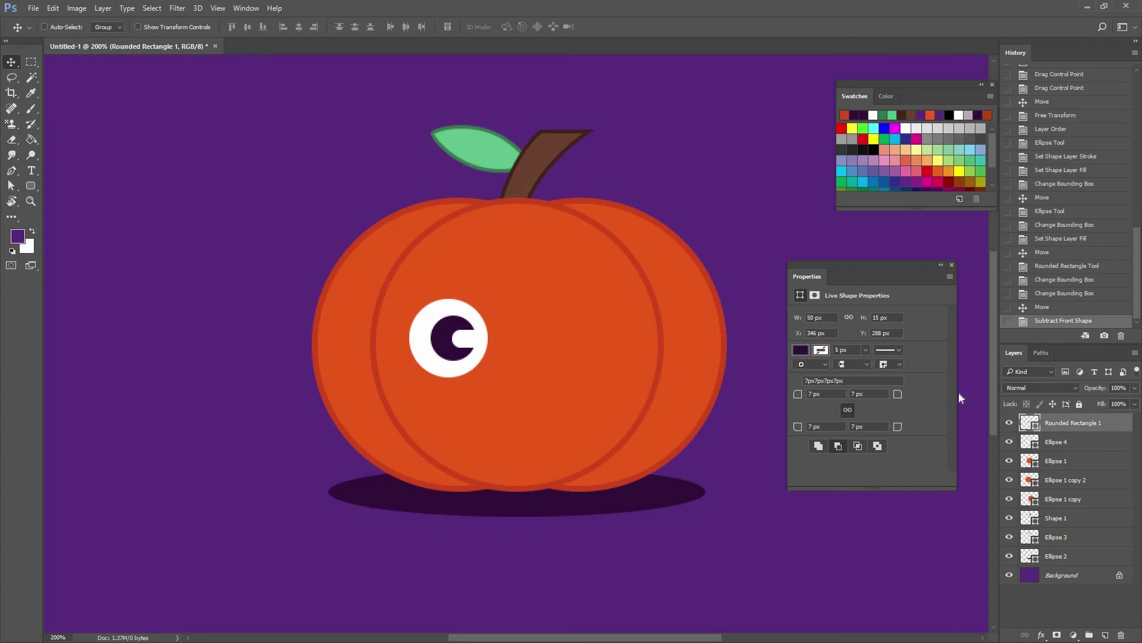
pyautogui.hotkey('ctrl', 'z')
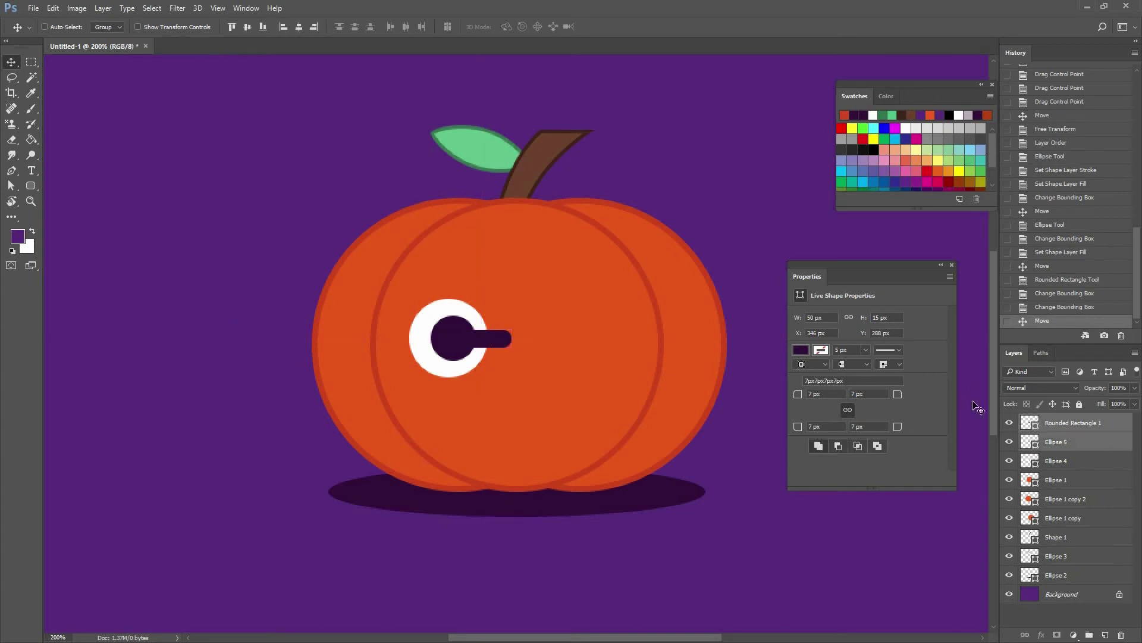
# Set the rounded rectangle's height to 13 px.
pyautogui.click(1065, 423)
pyautogui.moveTo(889, 318); pyautogui.dragTo(796, 298)
pyautogui.write('10')
pyautogui.press('Return')
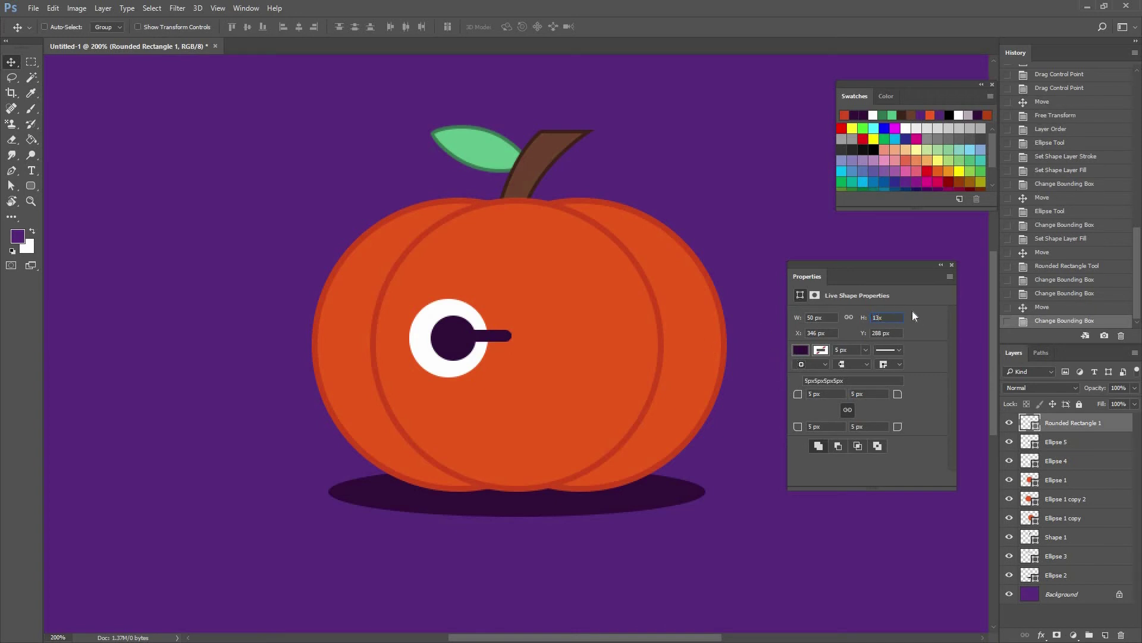
pyautogui.press('Return')
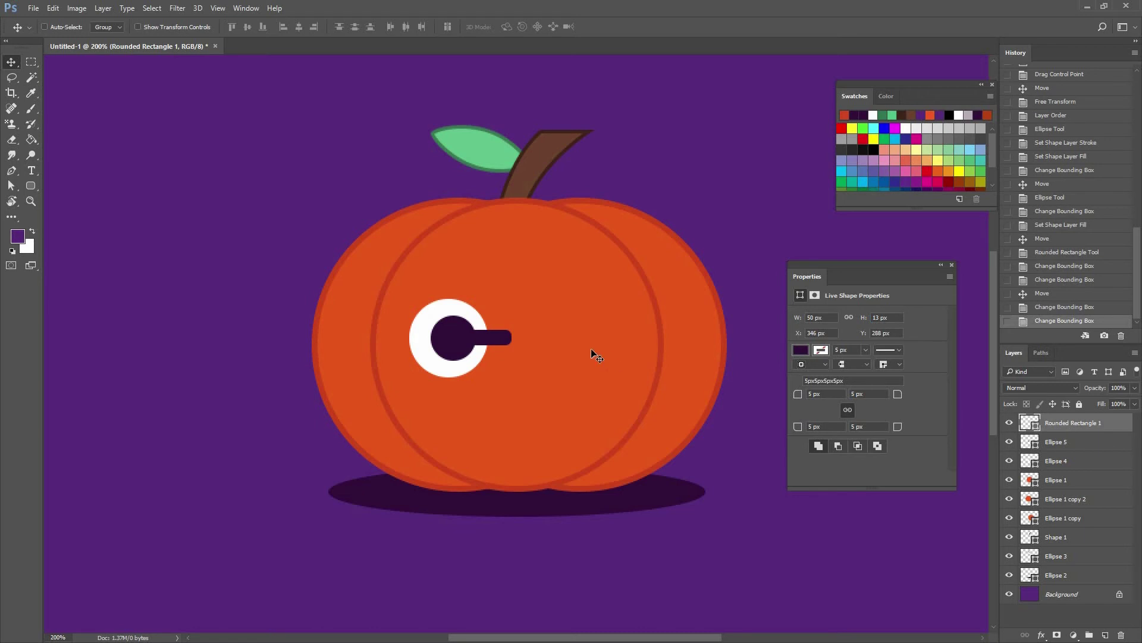
# Cut the rounded rectangle out of the pupil circle with Subtract Front Shape.
pyautogui.keyDown('shift'); pyautogui.click(1084, 443); pyautogui.keyUp('shift')
pyautogui.click(100, 12)
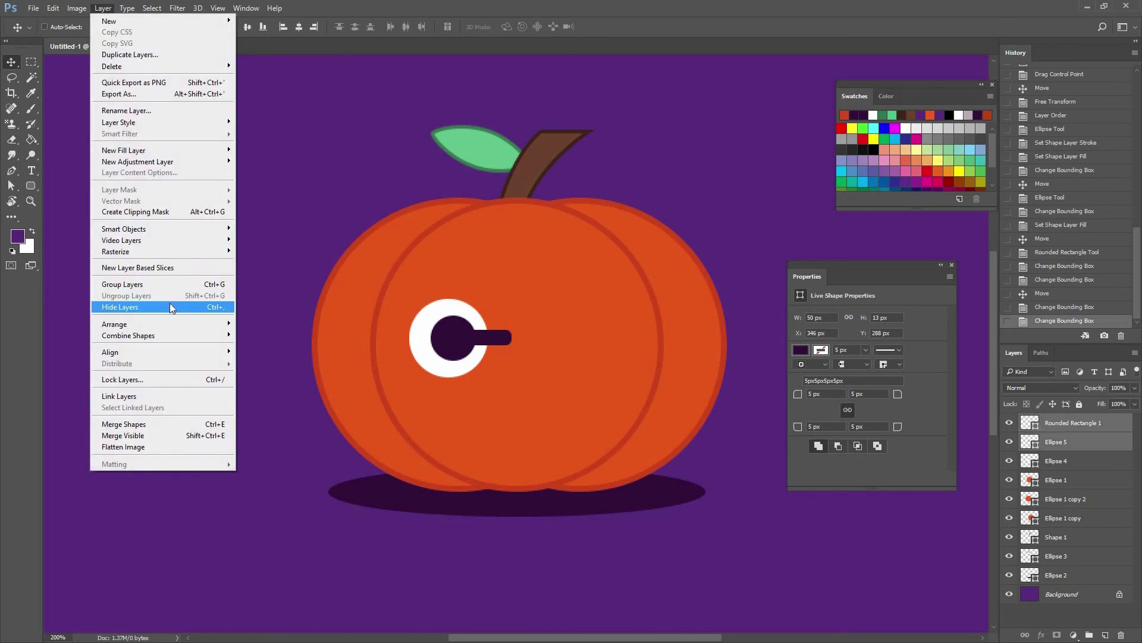
pyautogui.moveTo(179, 335)
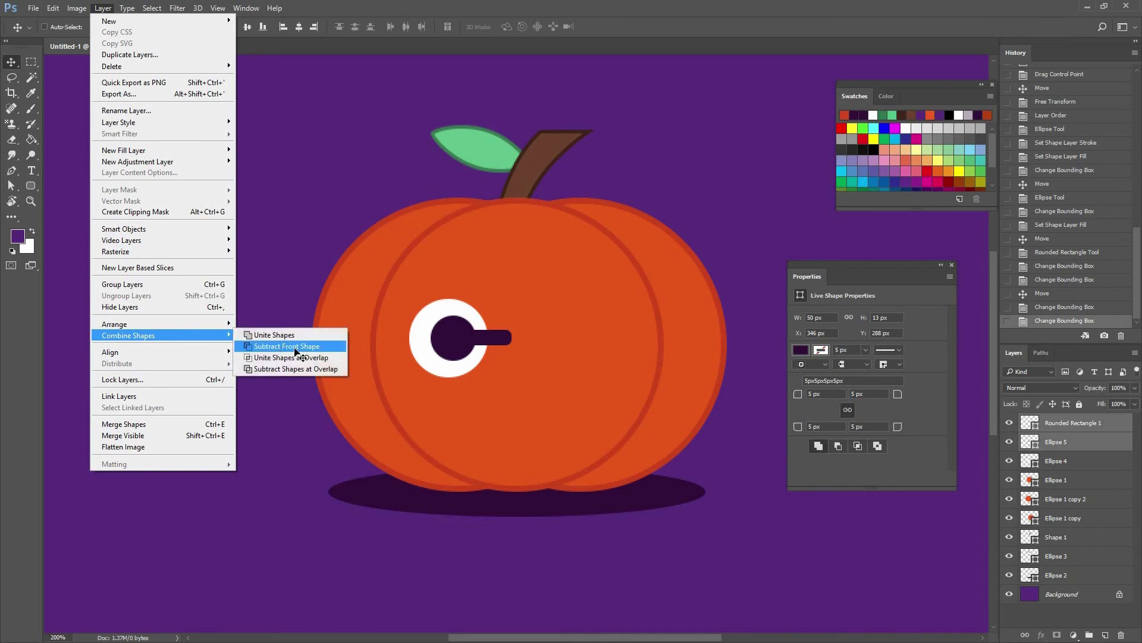
pyautogui.click(280, 345)
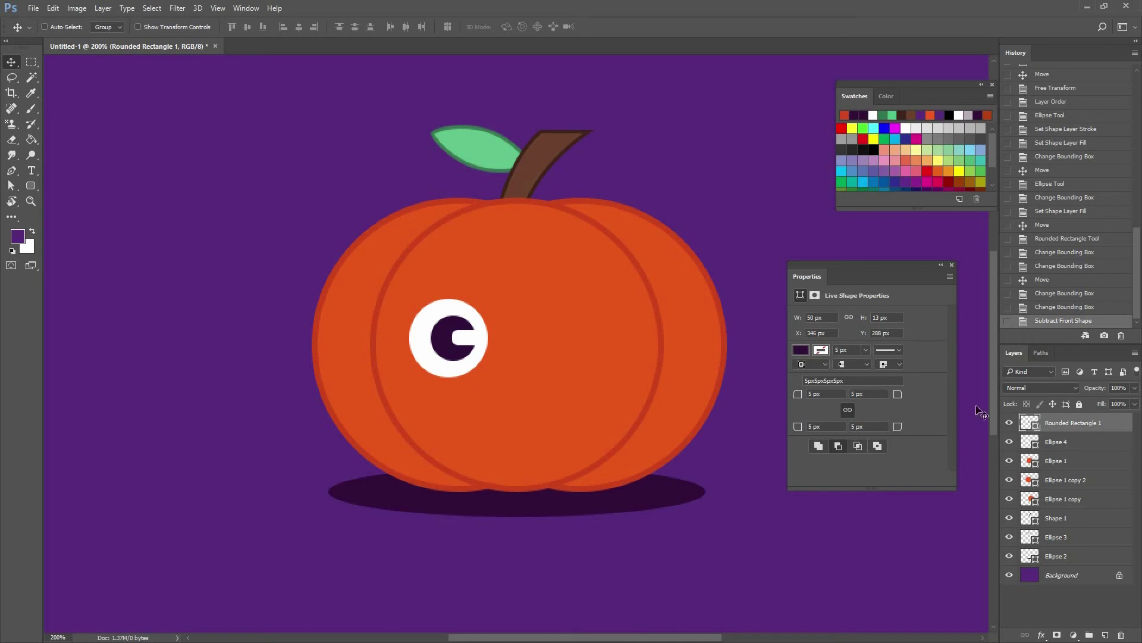
# Duplicate the white eye and its pupil together, placing the copy level with the original on the pumpkin's right half.
pyautogui.keyDown('shift'); pyautogui.click(1065, 442); pyautogui.keyUp('shift')
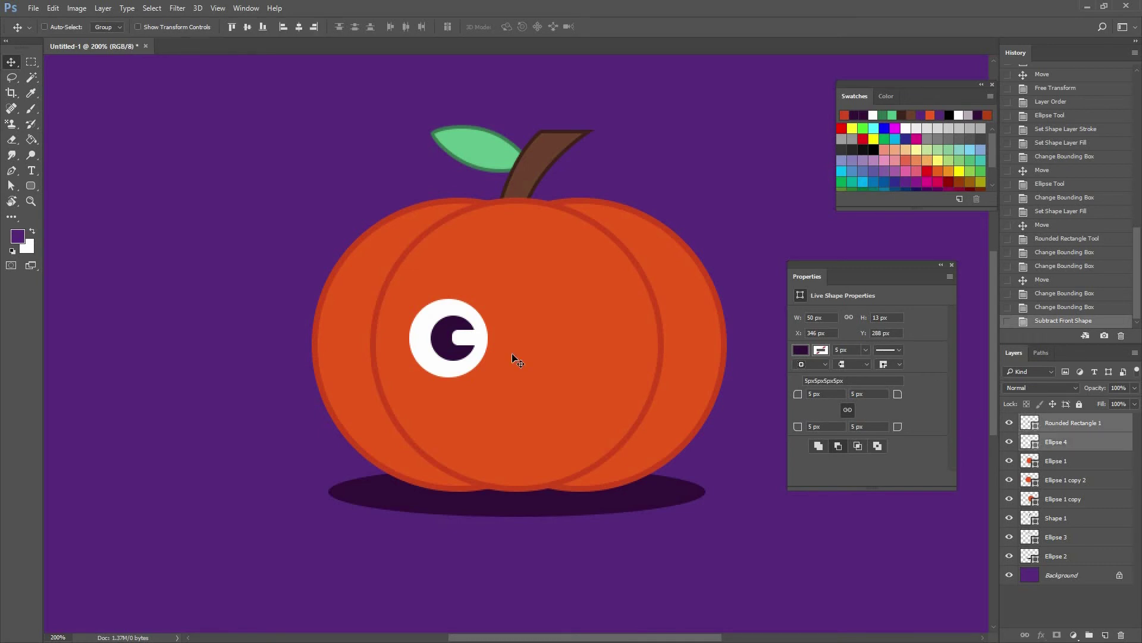
pyautogui.moveTo(509, 333); pyautogui.dragTo(583, 339)
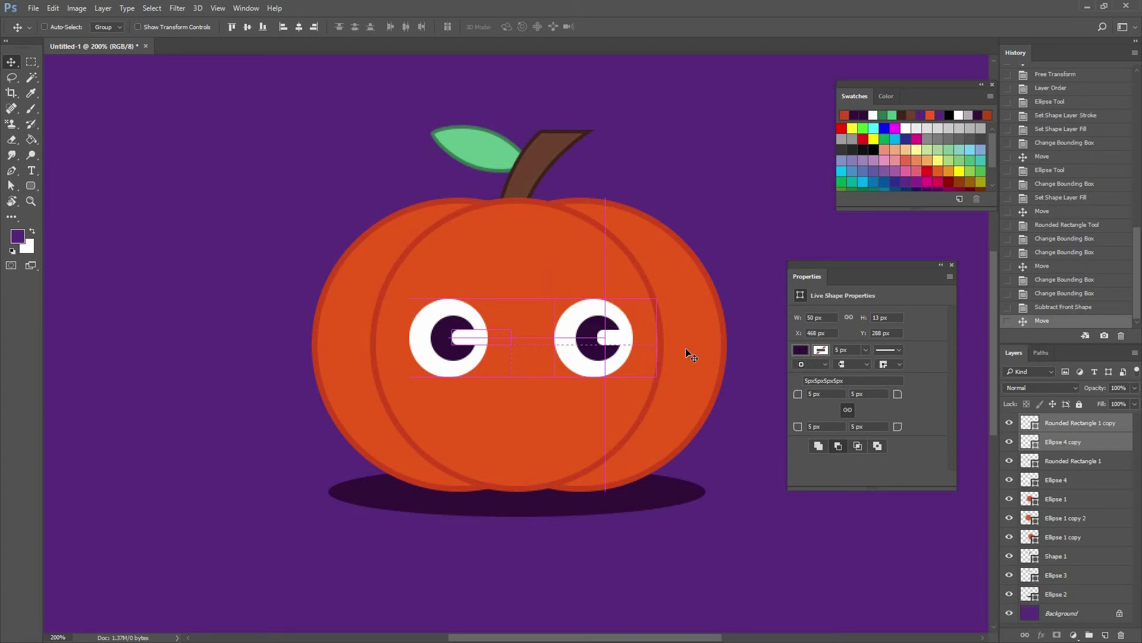
# Group the four layers of both eyes and name the group Eyes.
pyautogui.click(1079, 482)
pyautogui.keyDown('shift'); pyautogui.click(1060, 423); pyautogui.keyUp('shift')
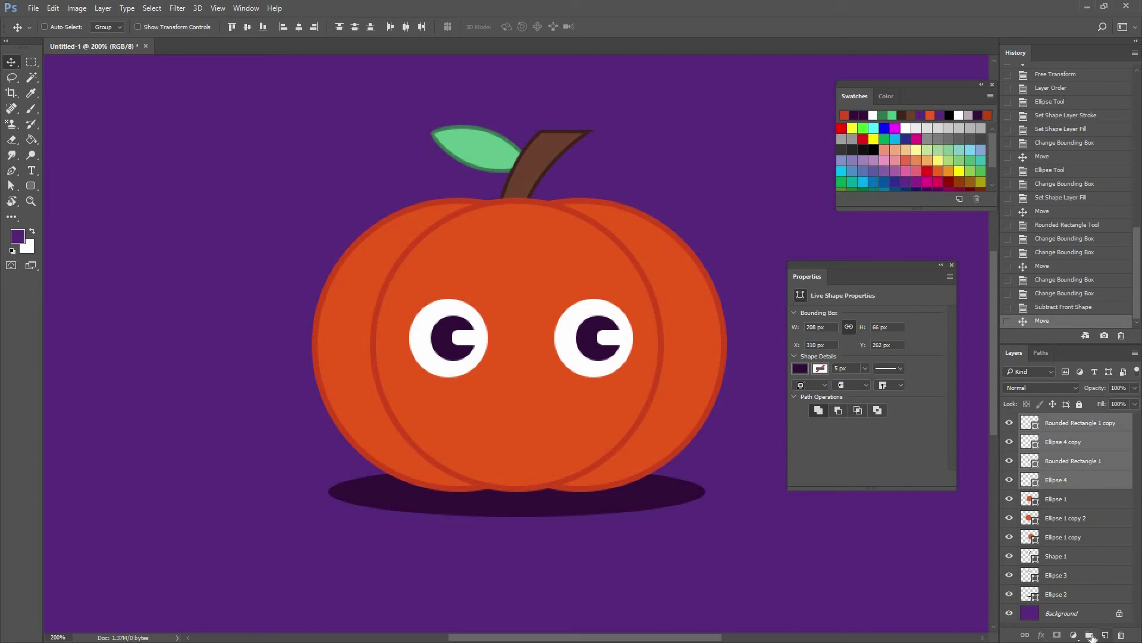
pyautogui.moveTo(1084, 438); pyautogui.dragTo(1089, 635)
pyautogui.doubleClick(1052, 420)
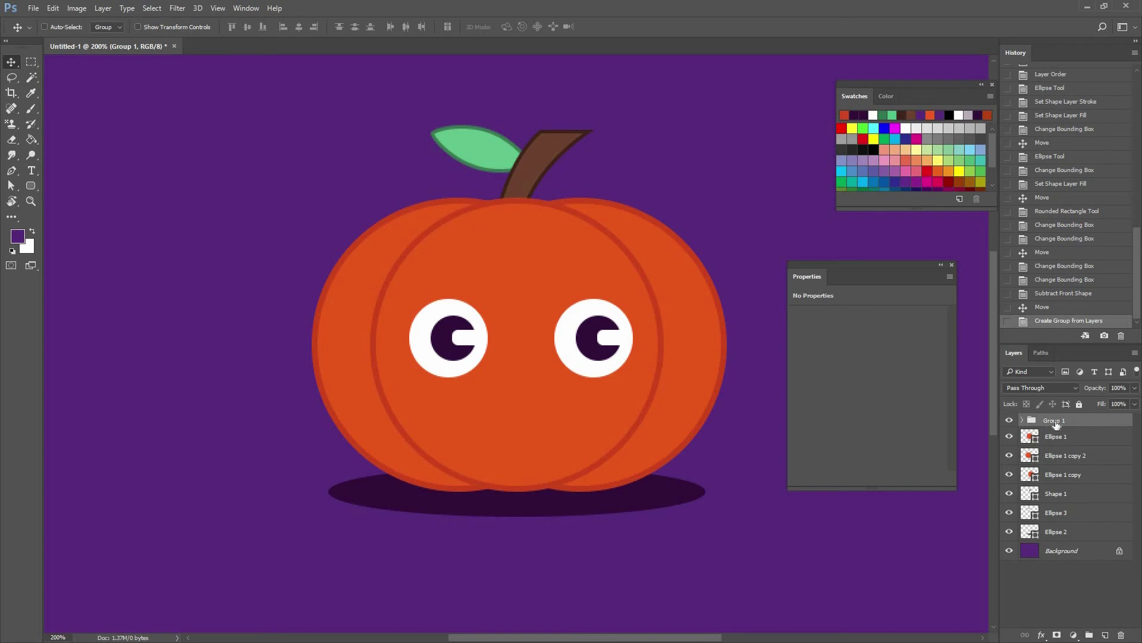
pyautogui.write('Eyes')
pyautogui.press('Return')
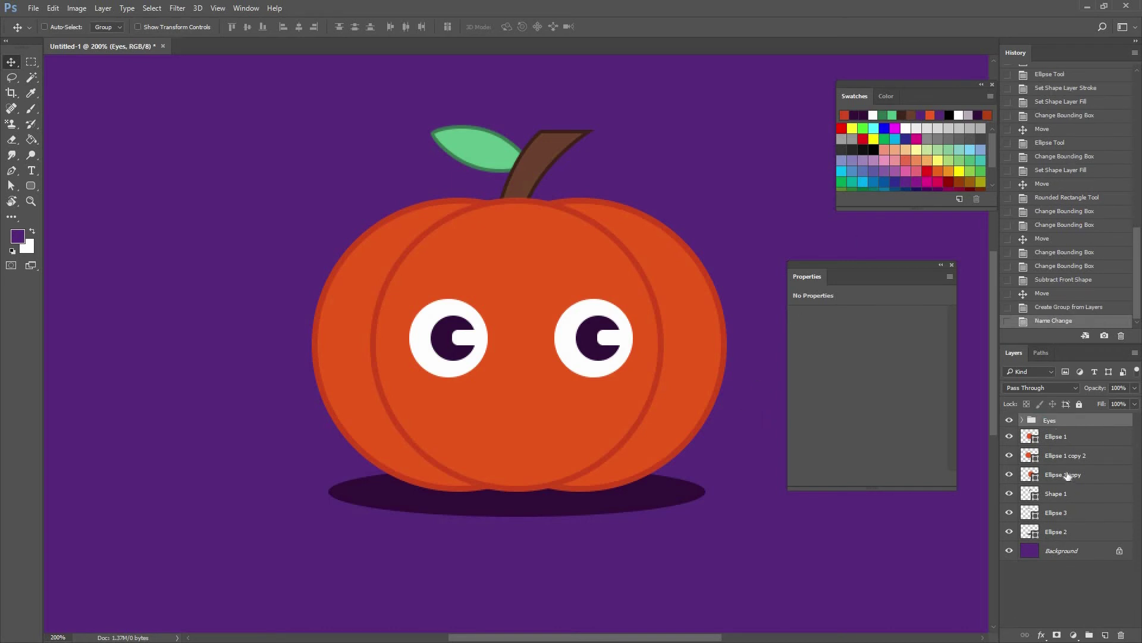
# Align the Eyes group's horizontal center to the background and to the pumpkin's middle circle, and shift the group slightly to the right.
pyautogui.keyDown('ctrl'); pyautogui.click(1062, 550); pyautogui.keyUp('ctrl')
pyautogui.click(298, 27)
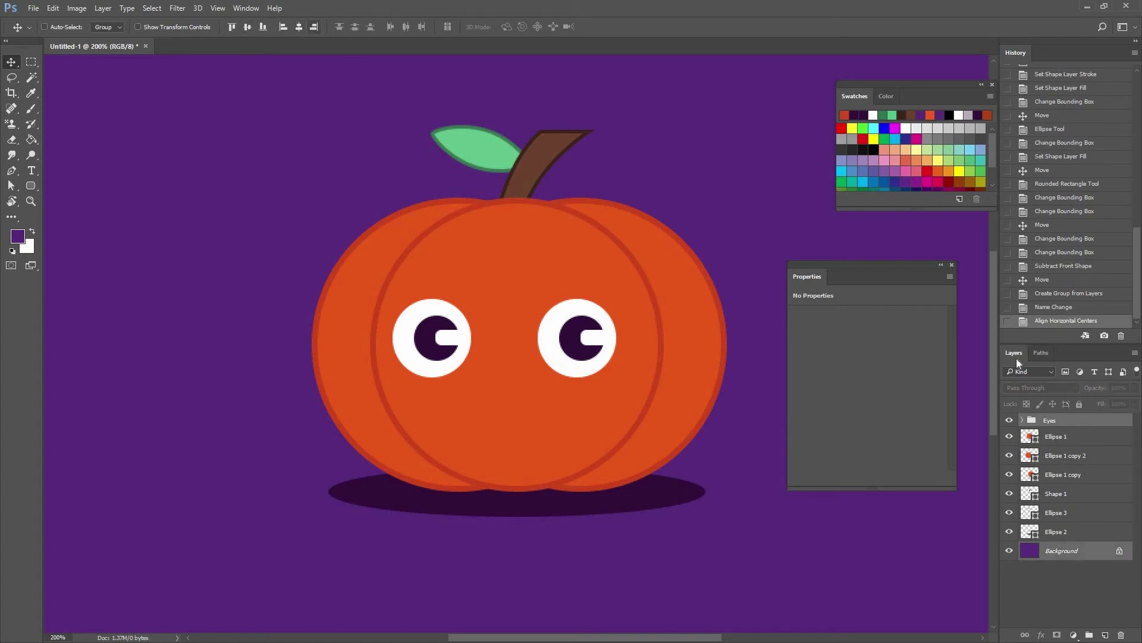
pyautogui.click(1067, 436)
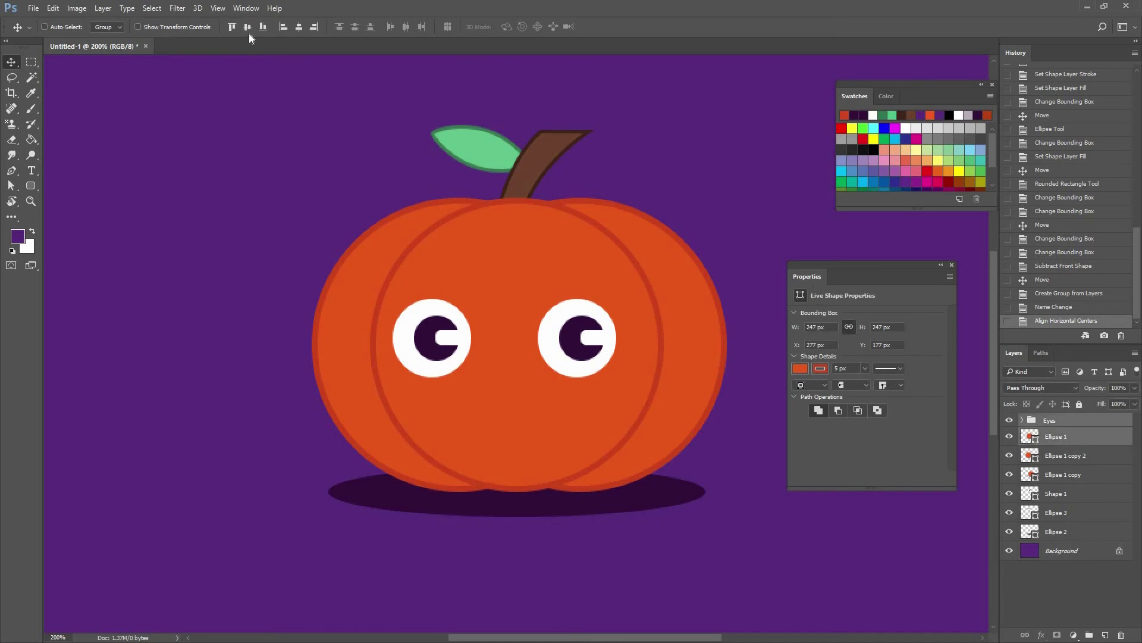
pyautogui.click(299, 28)
pyautogui.click(1102, 477)
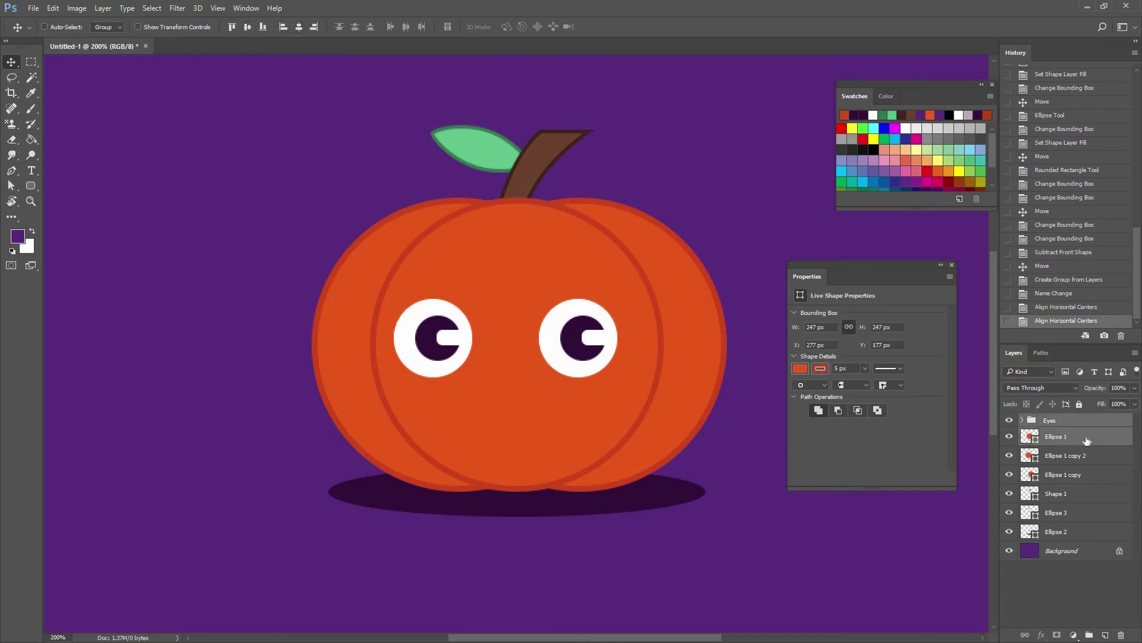
pyautogui.click(1070, 423)
pyautogui.moveTo(579, 343); pyautogui.dragTo(586, 343)
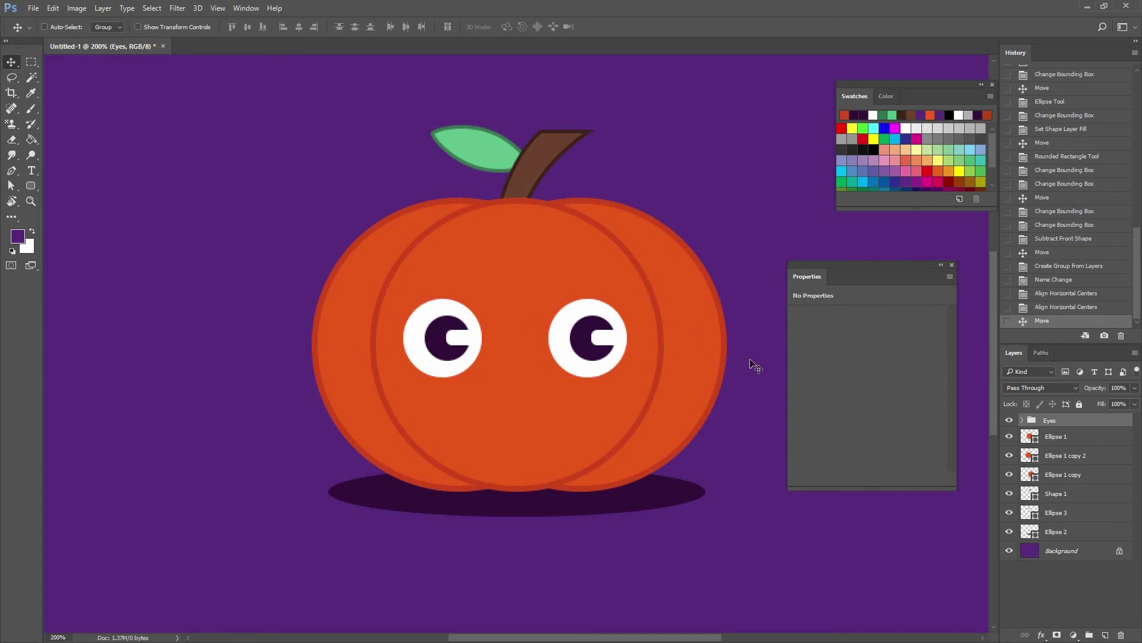
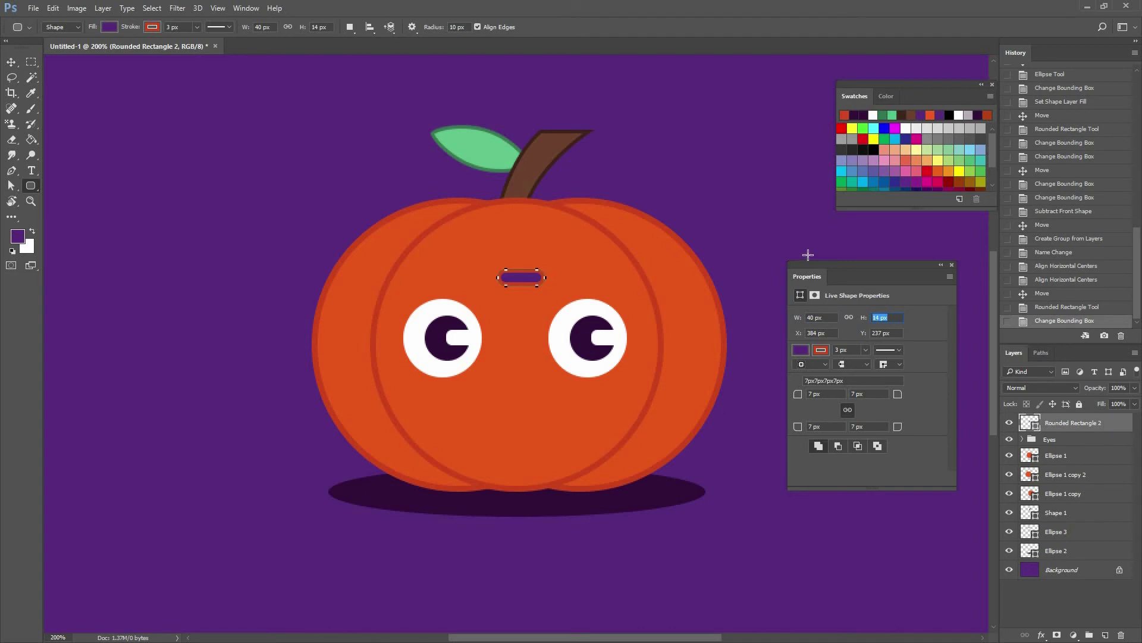
# Set the small rounded rectangle's height to 11 px and all its corner radii to 5.5 px.
pyautogui.write('0')
pyautogui.press('Return')
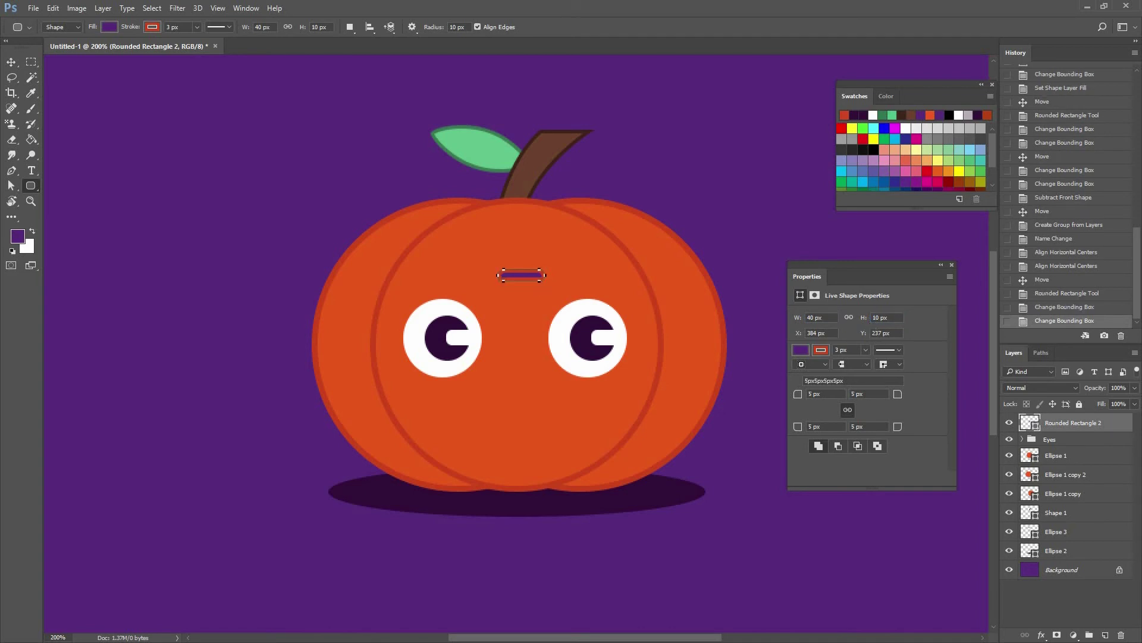
pyautogui.write('11')
pyautogui.press('Return')
pyautogui.moveTo(895, 397)
pyautogui.mouseDown()
pyautogui.moveTo(917, 384)
pyautogui.moveTo(890, 412)
pyautogui.moveTo(913, 394)
pyautogui.mouseUp()
pyautogui.write('5.5')
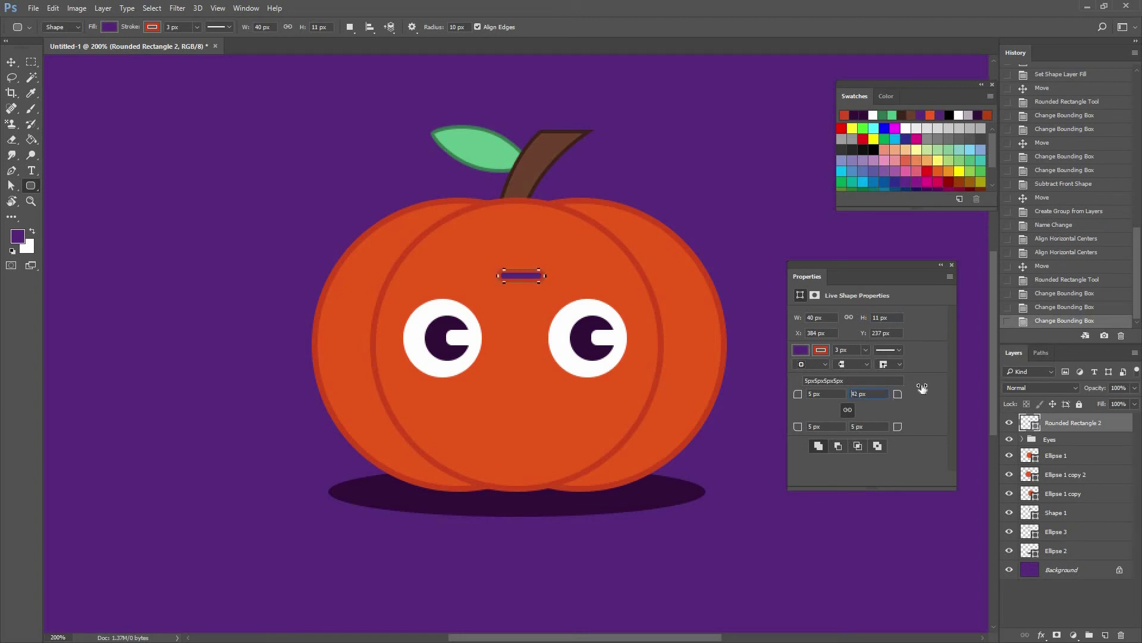
pyautogui.press('Return')
# Remove the rounded rectangle's stroke and fill it with the dark red used for the pumpkin's outlines.
pyautogui.scroll(1, 567, 274)
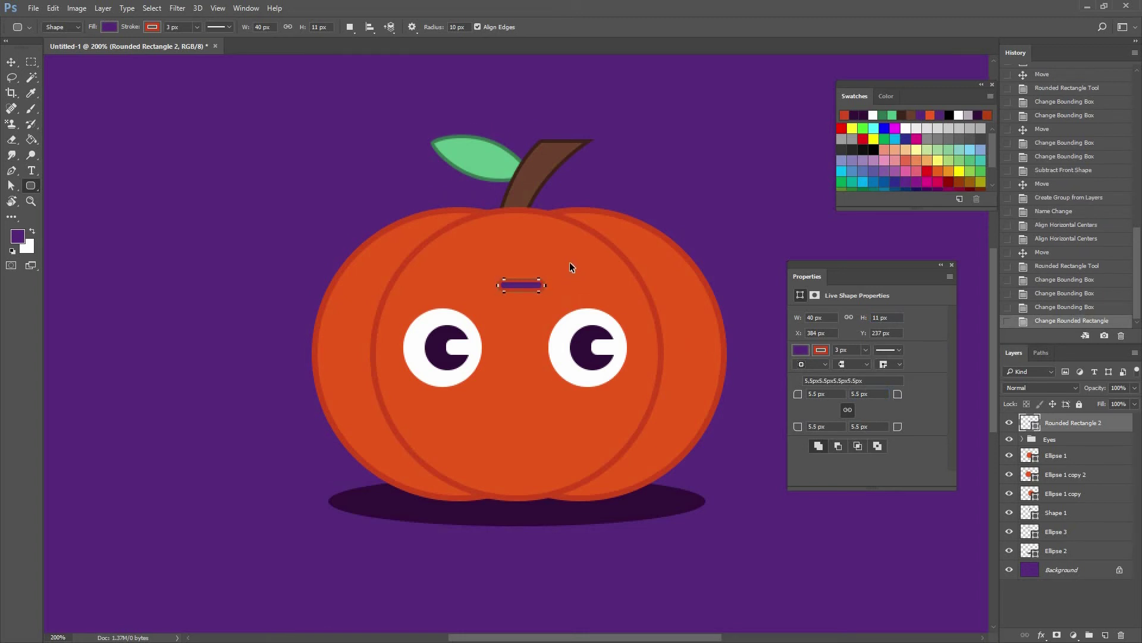
pyautogui.hotkey('ctrl', '+')
pyautogui.hotkey('ctrl', '+')
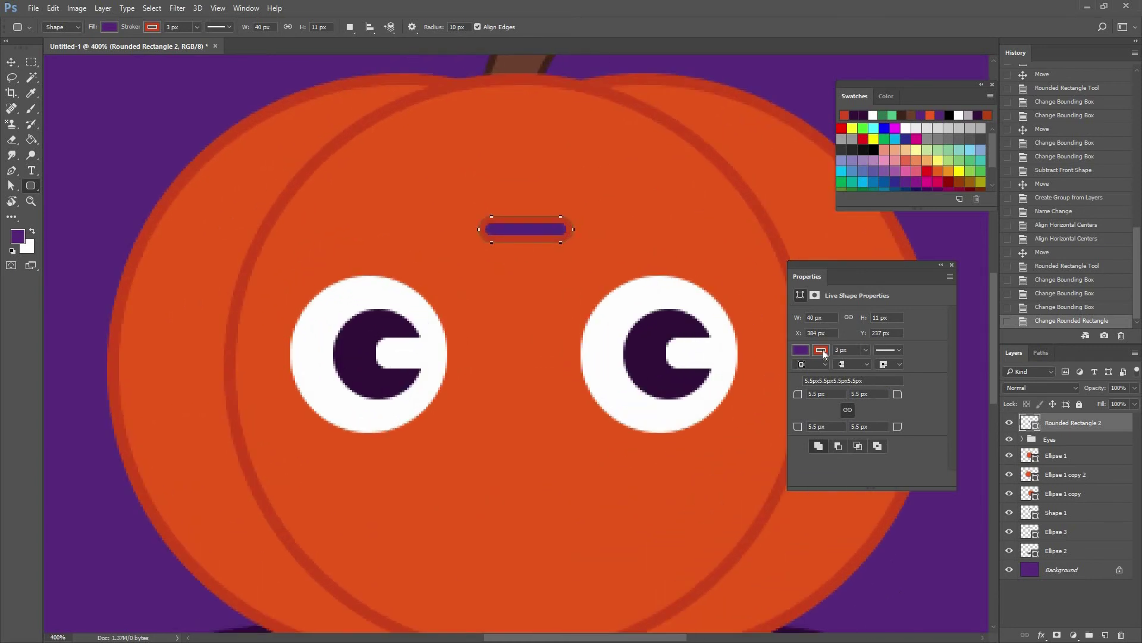
pyautogui.click(823, 351)
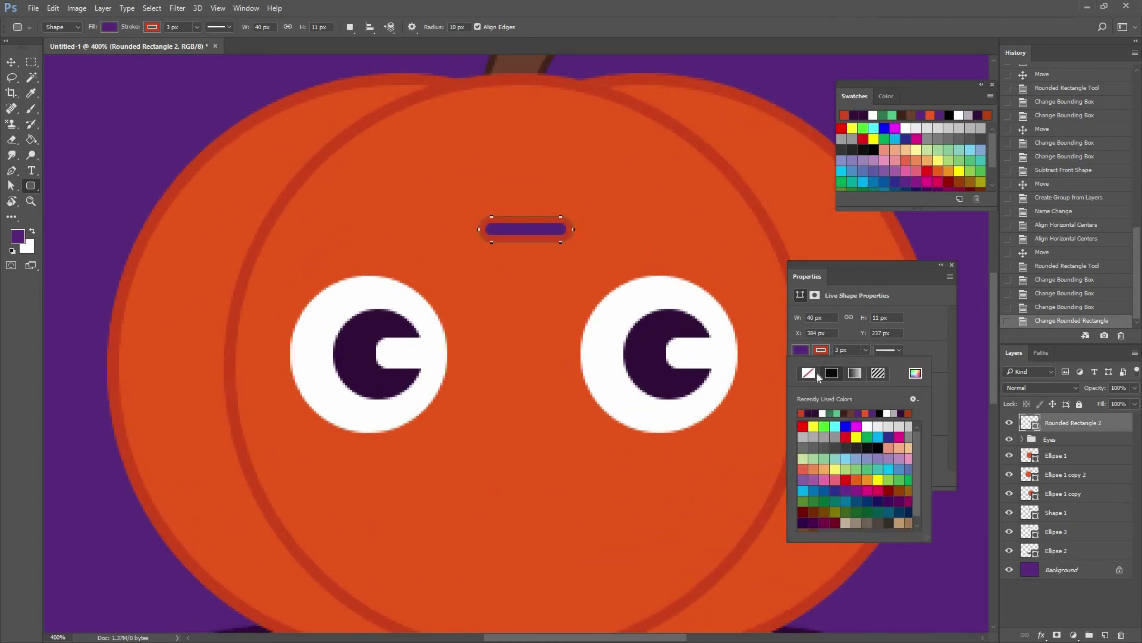
pyautogui.click(808, 372)
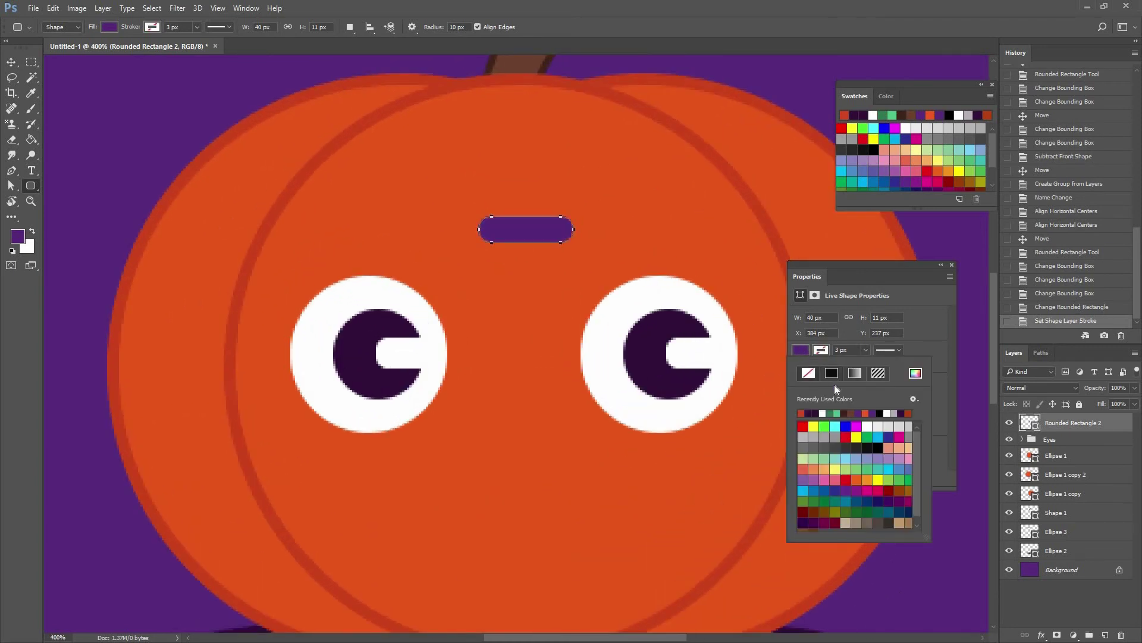
pyautogui.click(803, 412)
# Move the red rounded rectangle above the left eye and rotate it -30° as a slanted eyebrow.
pyautogui.click(10, 62)
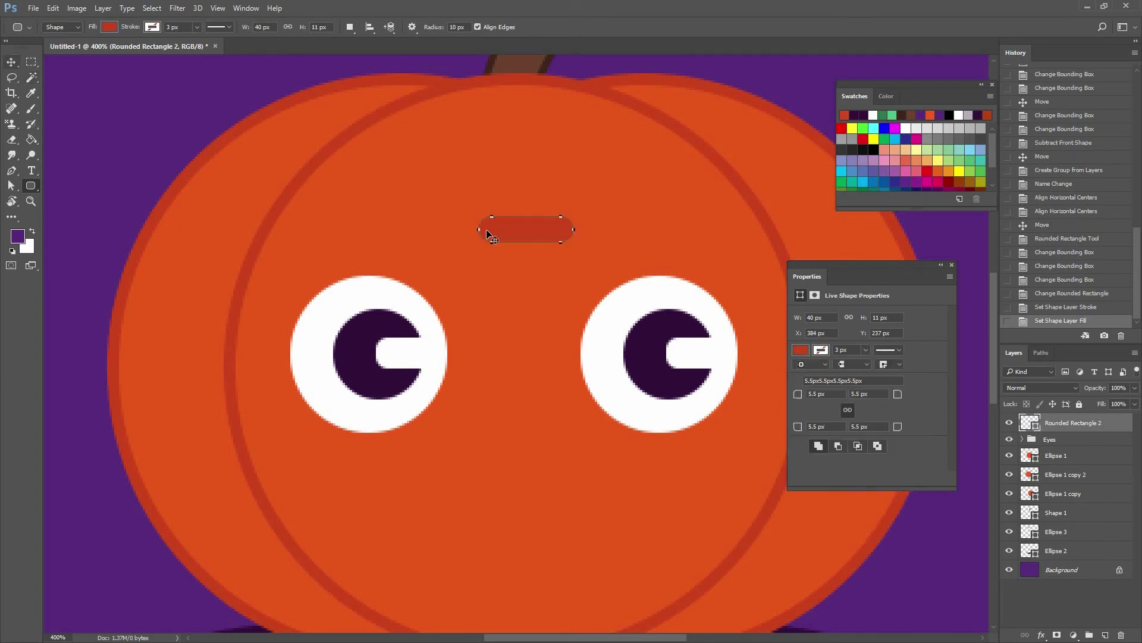
pyautogui.moveTo(533, 229); pyautogui.dragTo(387, 228)
pyautogui.moveTo(610, 238); pyautogui.dragTo(864, 239)
pyautogui.hotkey('ctrl', 'z')
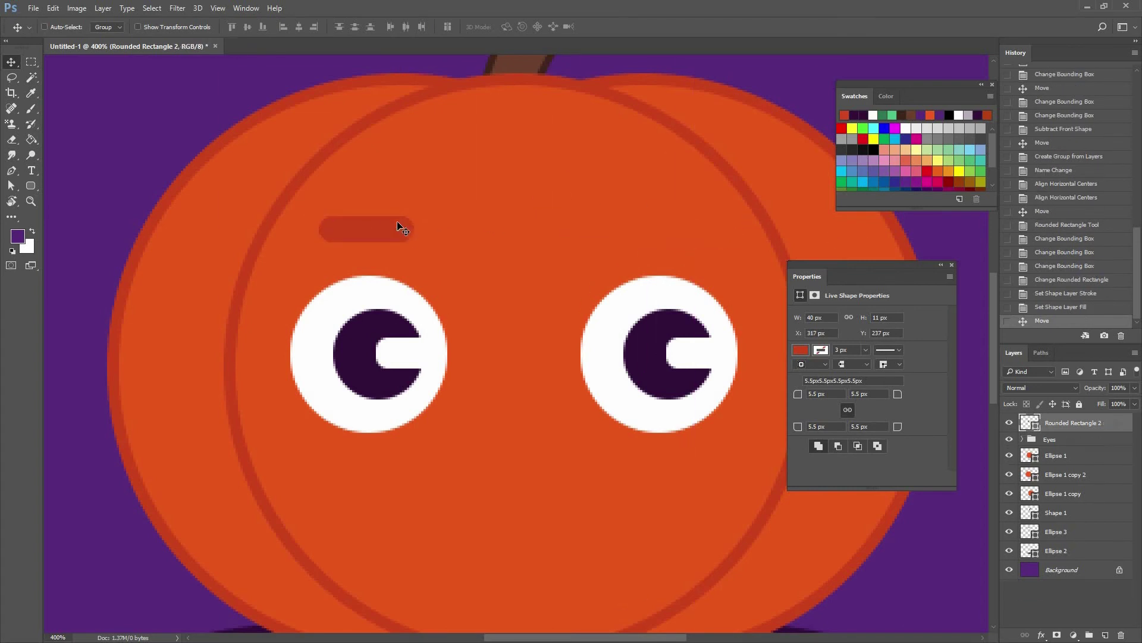
pyautogui.hotkey('ctrl', 't')
pyautogui.moveTo(422, 192); pyautogui.dragTo(415, 173)
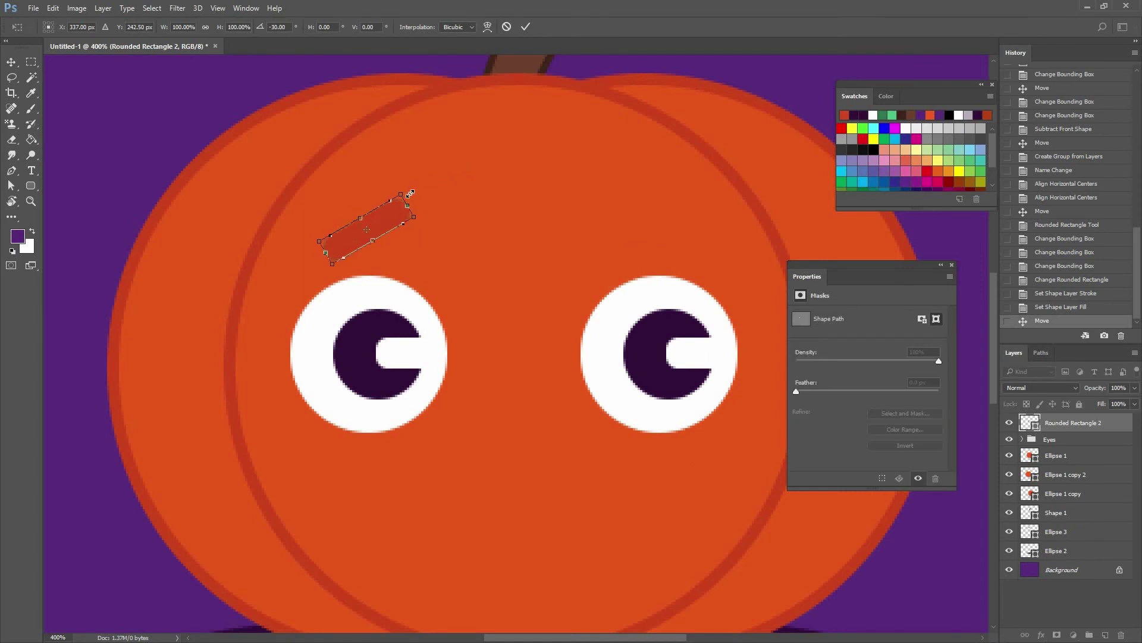
pyautogui.press('Return')
# Duplicate the eyebrow, flip the copy horizontally and place it above the right eye, level with the original.
pyautogui.moveTo(384, 232); pyautogui.dragTo(644, 207)
pyautogui.hotkey('ctrl', 't')
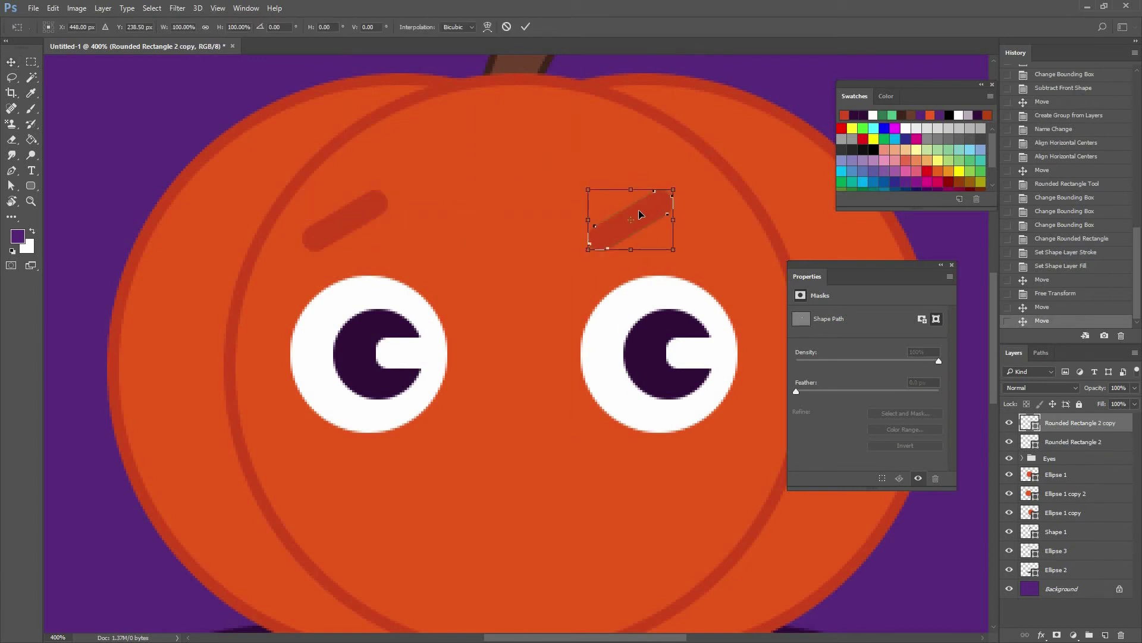
pyautogui.rightClick(640, 216)
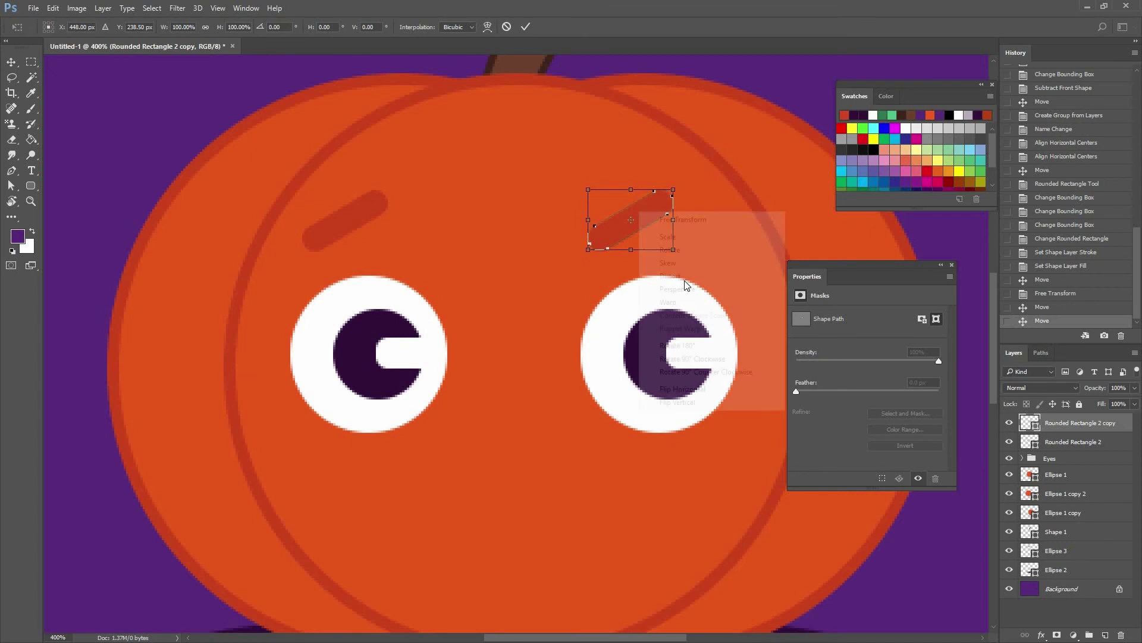
pyautogui.click(721, 389)
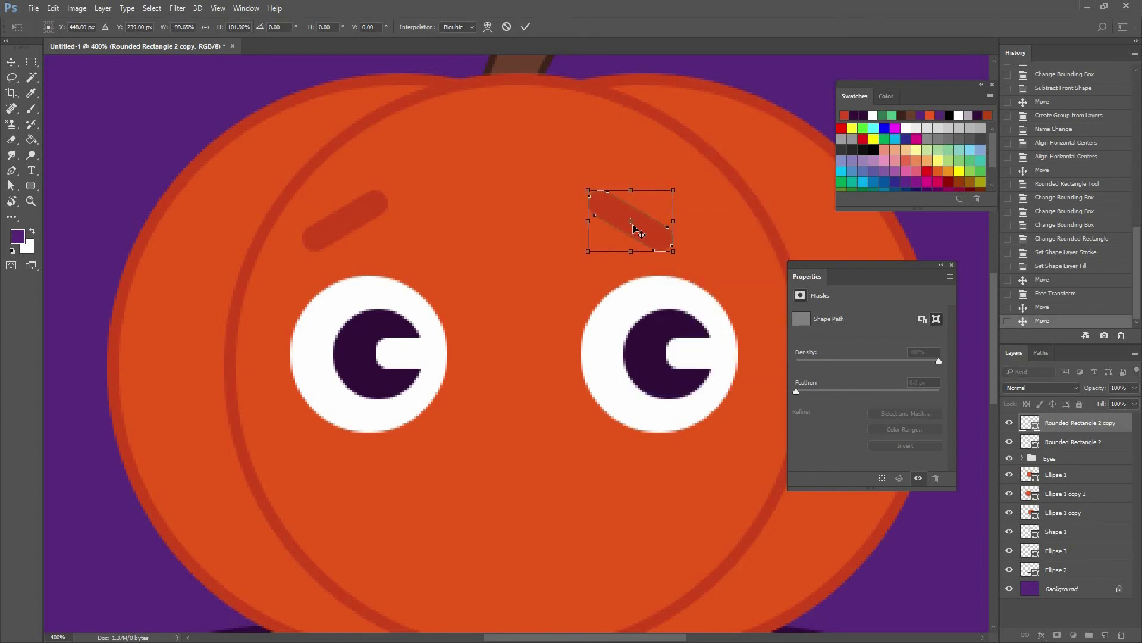
pyautogui.press('Return')
pyautogui.moveTo(668, 235); pyautogui.dragTo(704, 234)
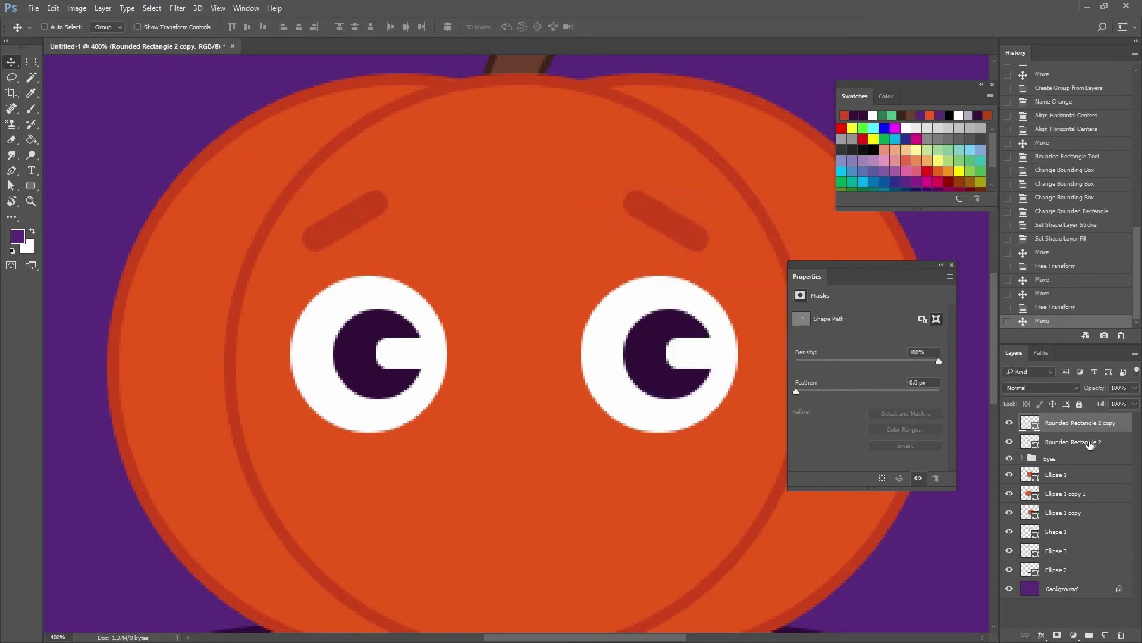
# Group the two eyebrow layers under the name Eyebrows and shift the group slightly down and to the right.
pyautogui.keyDown('shift'); pyautogui.click(1090, 443); pyautogui.keyUp('shift')
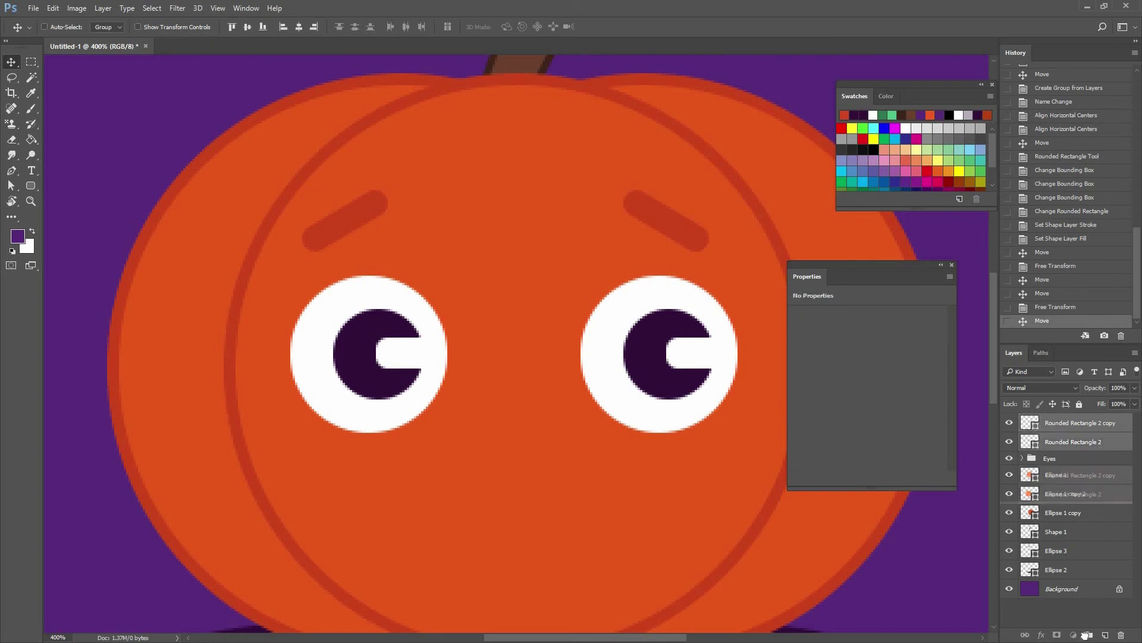
pyautogui.hotkey('ctrl', 'g')
pyautogui.doubleClick(1057, 419)
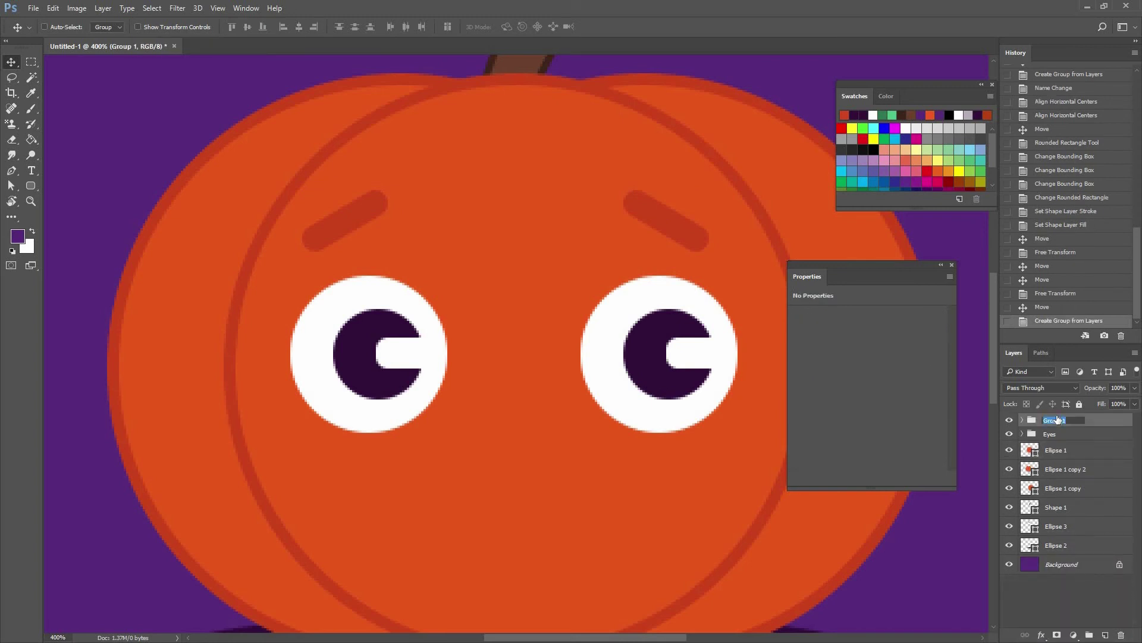
pyautogui.write('Eyebrows')
pyautogui.press('Return')
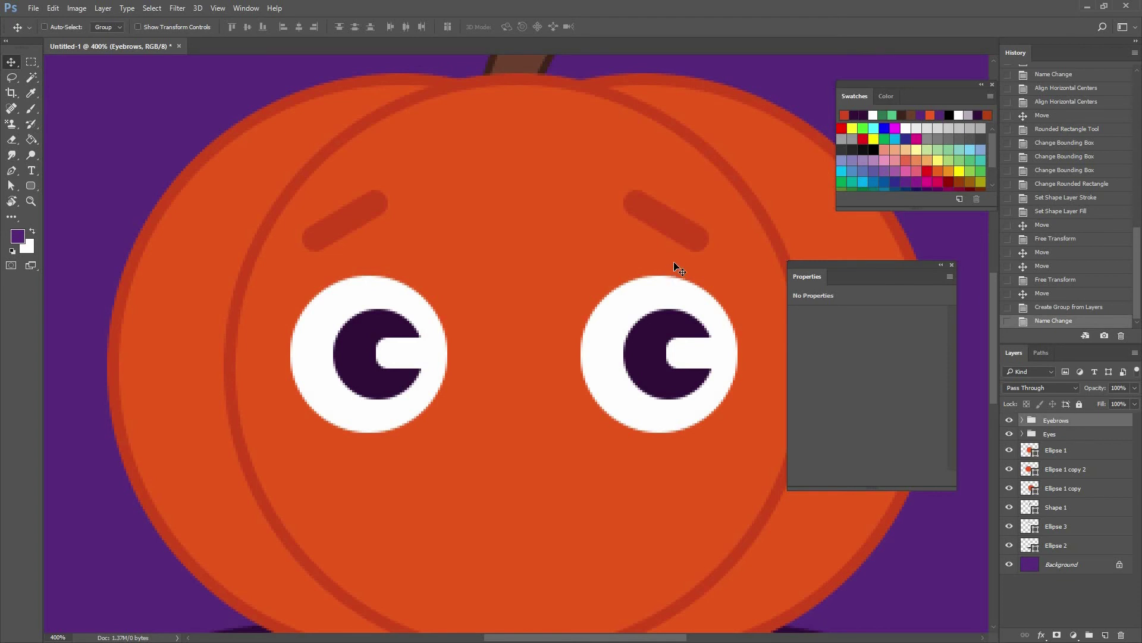
pyautogui.hotkey('ctrl', '-')
pyautogui.moveTo(589, 290); pyautogui.dragTo(590, 292)
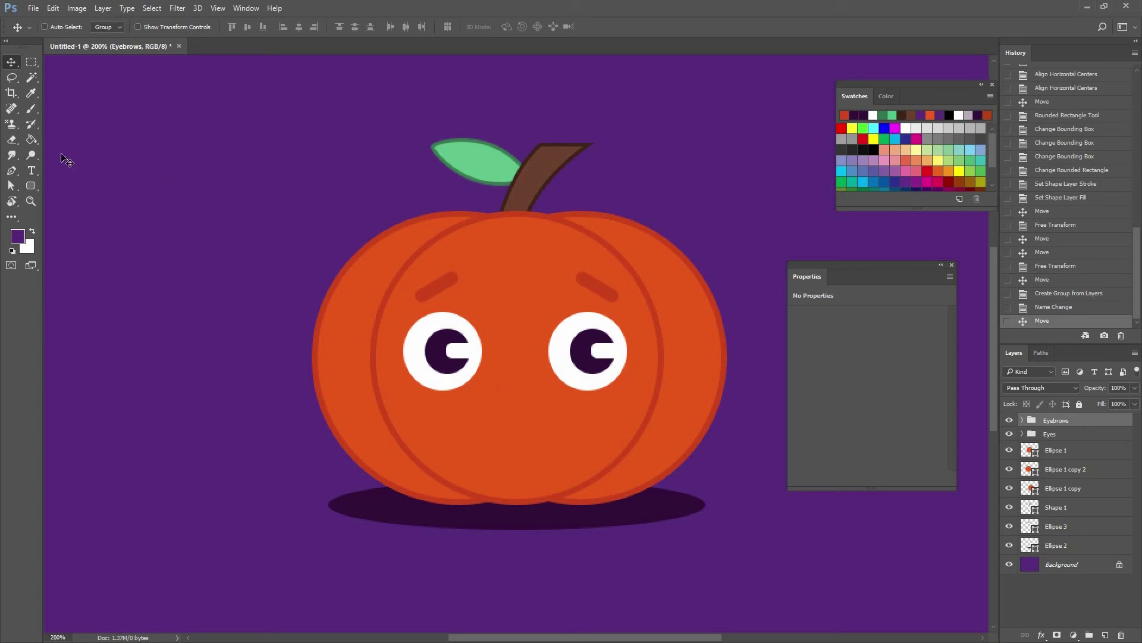
# Draw an ellipse about 38 by 37 px for the mouth, between and slightly below the eyes.
pyautogui.click(30, 184)
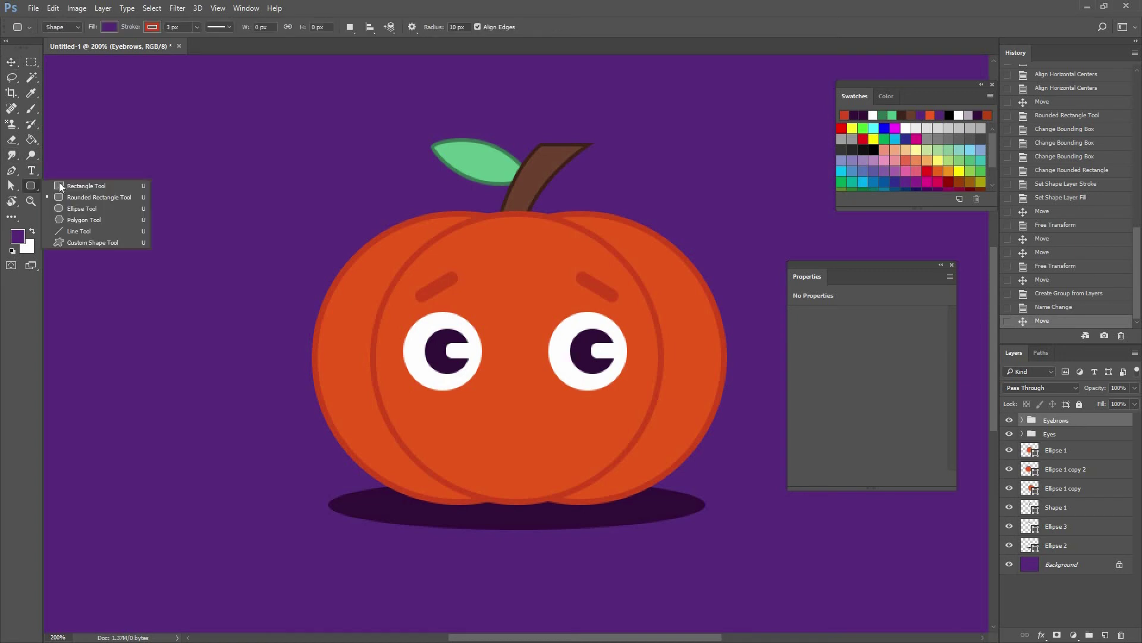
pyautogui.click(79, 207)
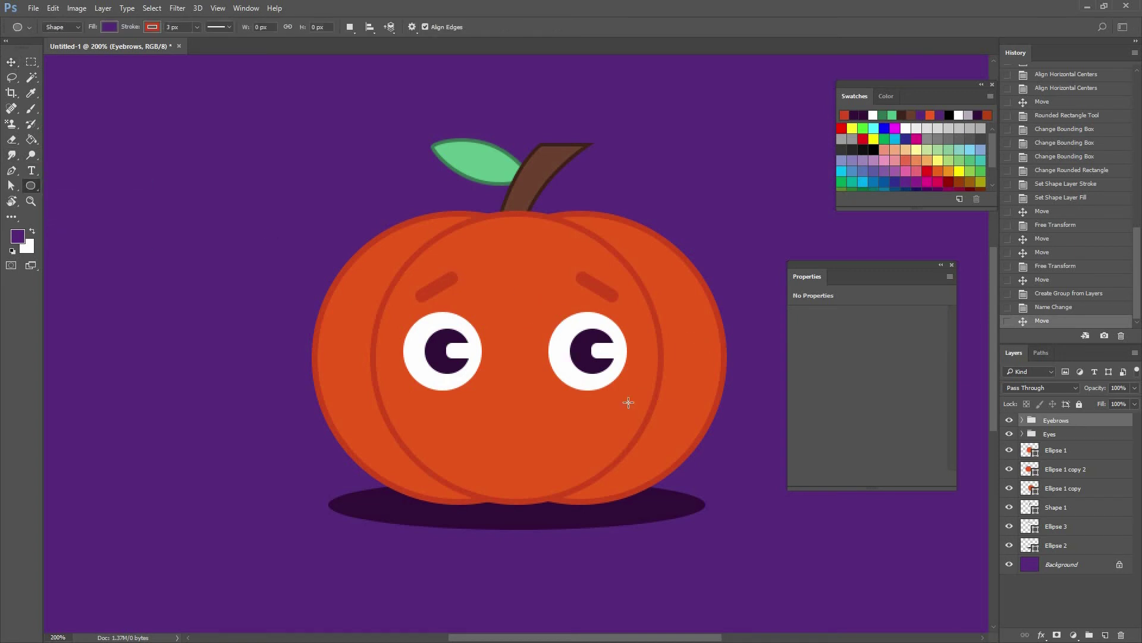
pyautogui.moveTo(480, 363); pyautogui.dragTo(525, 408)
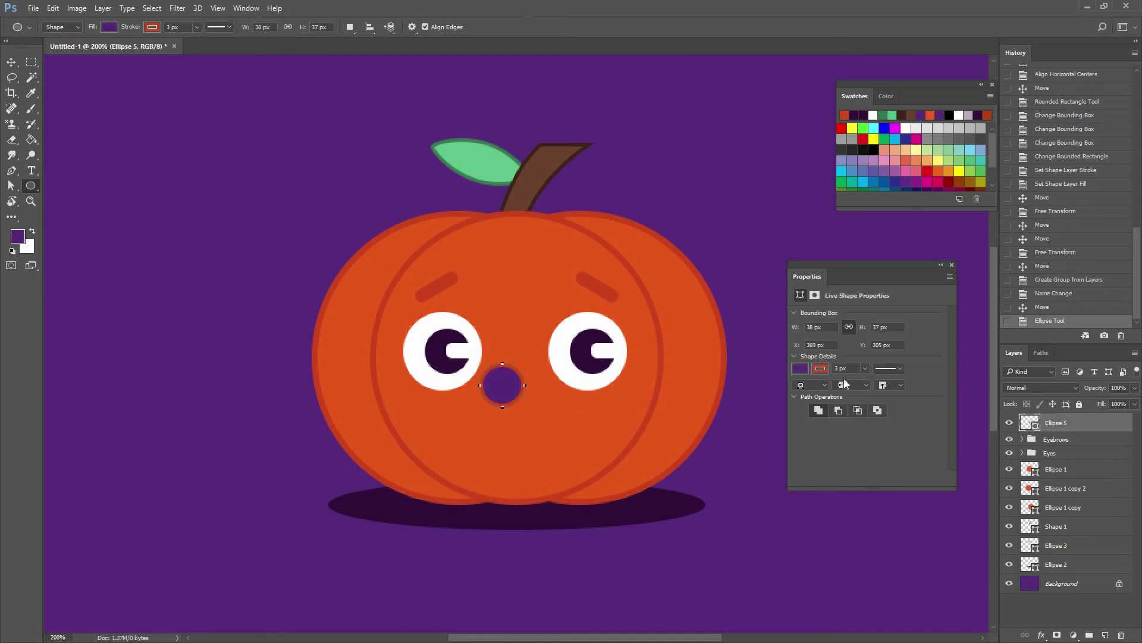
# Give the mouth ellipse no stroke and fill it with the pupils' dark purple.
pyautogui.click(801, 368)
pyautogui.click(808, 391)
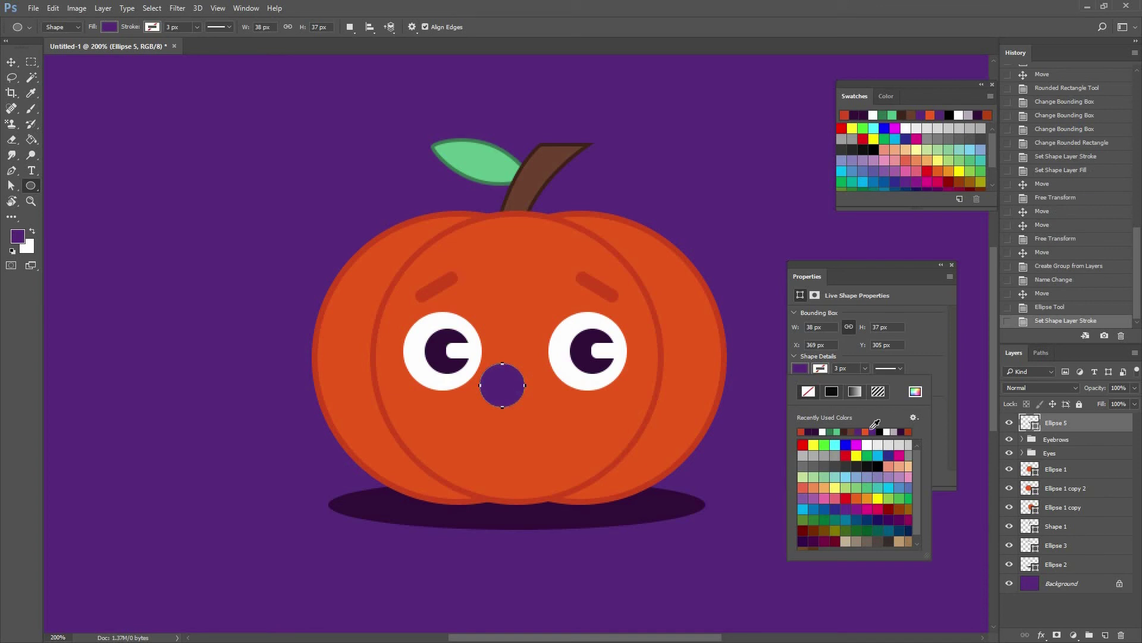
pyautogui.click(816, 431)
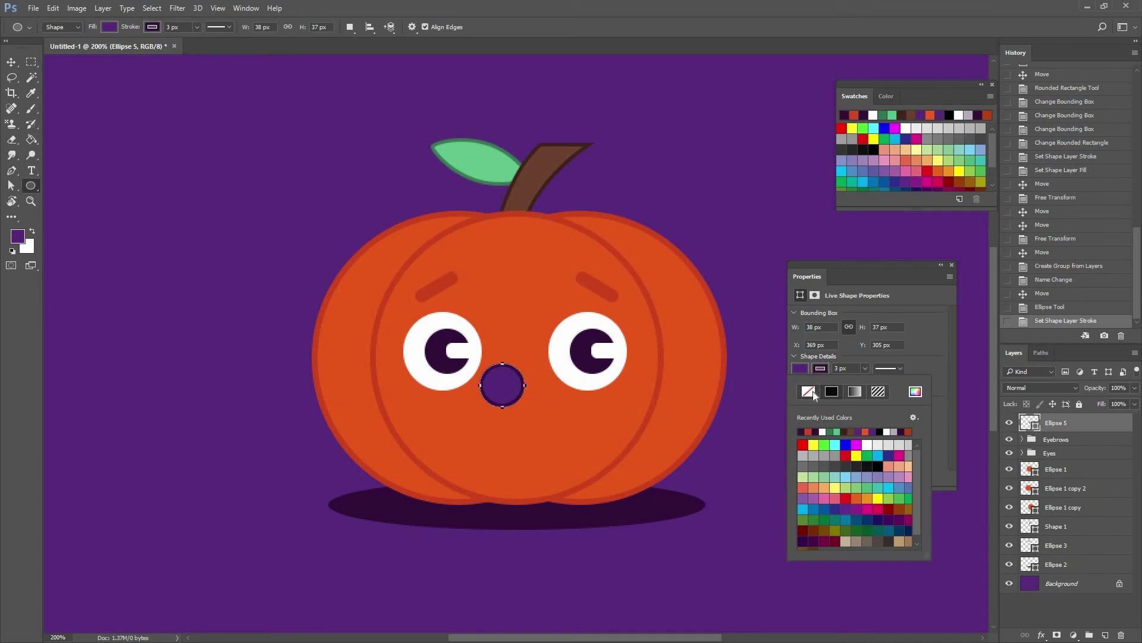
pyautogui.hotkey('ctrl', 'z')
pyautogui.click(800, 367)
pyautogui.click(814, 431)
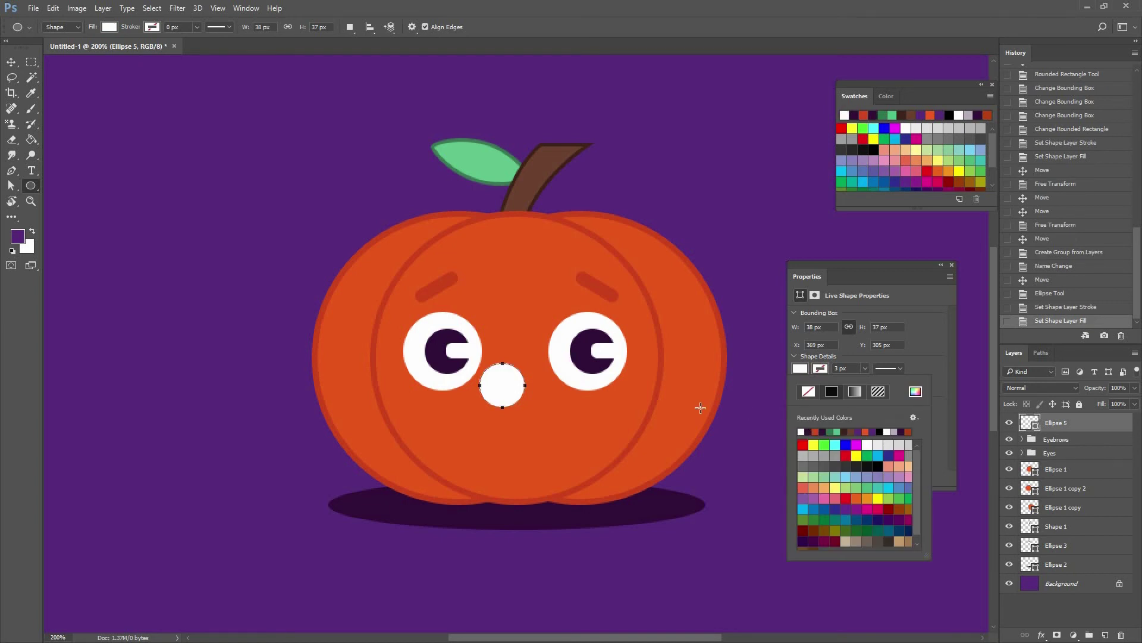
pyautogui.click(812, 430)
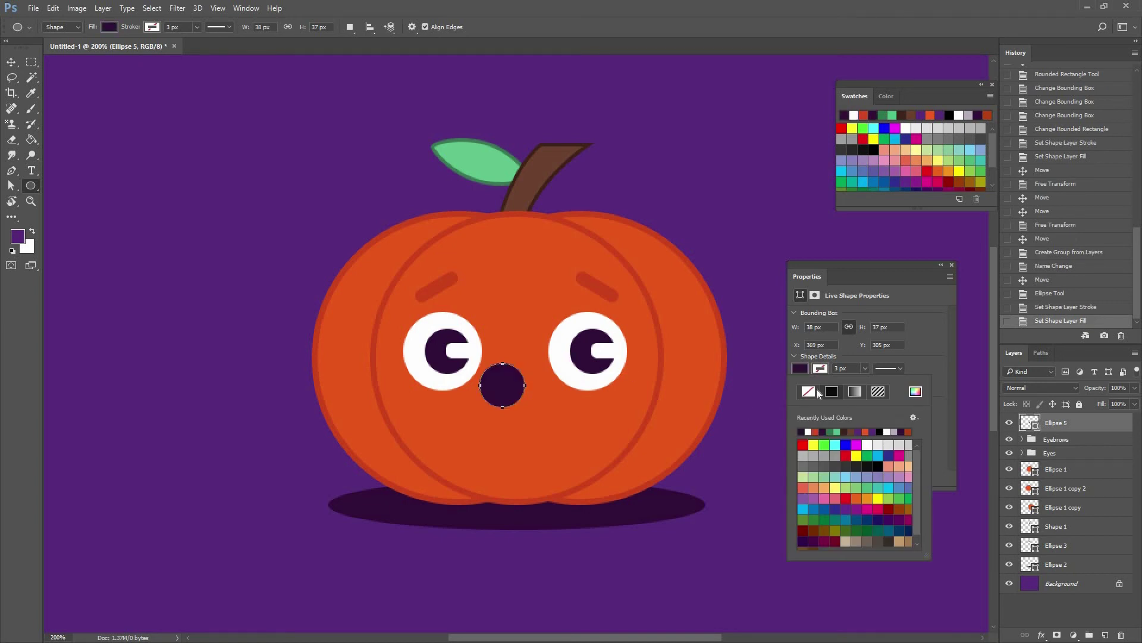
# Unlink the mouth ellipse's proportions and set its width to 20 px and its height to 23 px.
pyautogui.click(848, 327)
pyautogui.moveTo(830, 327); pyautogui.dragTo(771, 313)
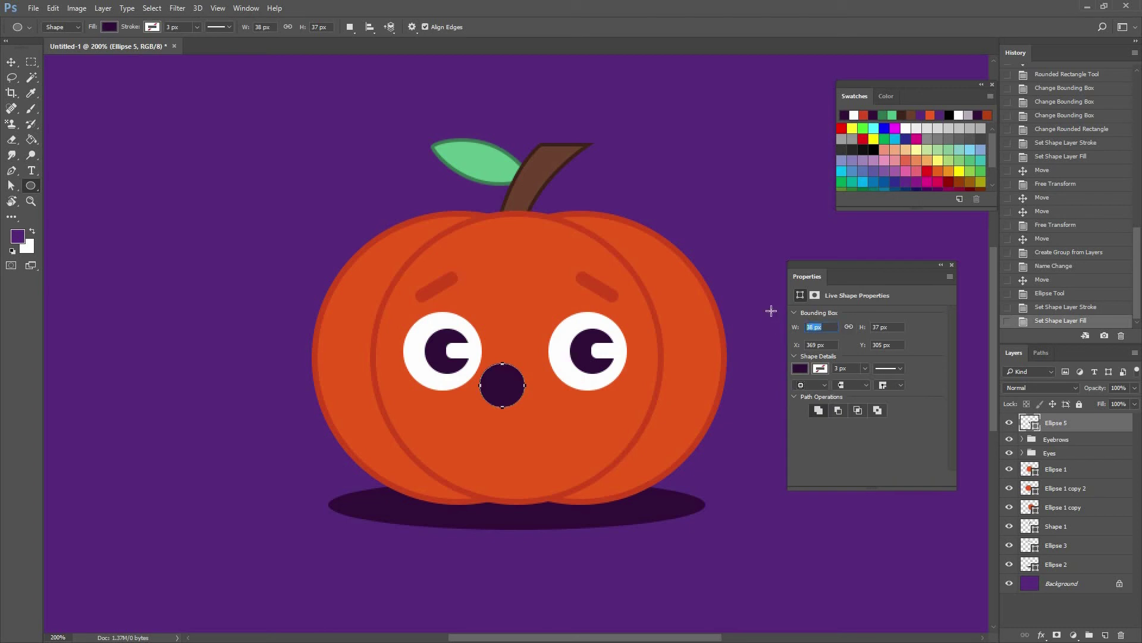
pyautogui.write('20')
pyautogui.press('Tab')
pyautogui.write('23')
pyautogui.press('Return')
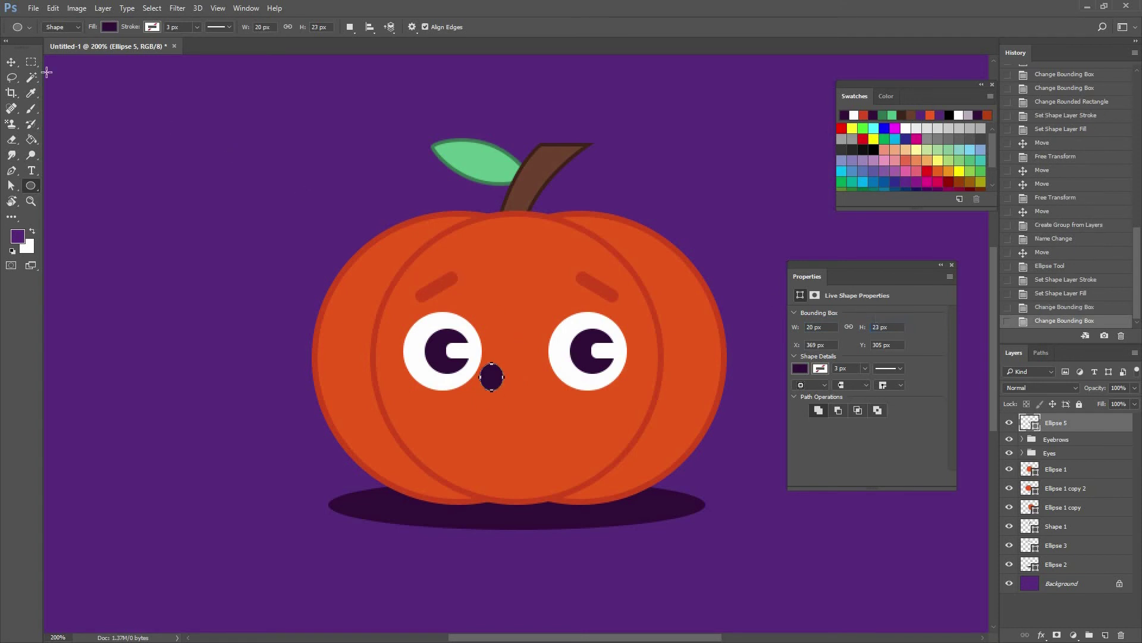
# Center the mouth ellipse between the eyes and place a duplicate of it directly below, partly overlapping.
pyautogui.click(11, 64)
pyautogui.moveTo(513, 388); pyautogui.dragTo(514, 372)
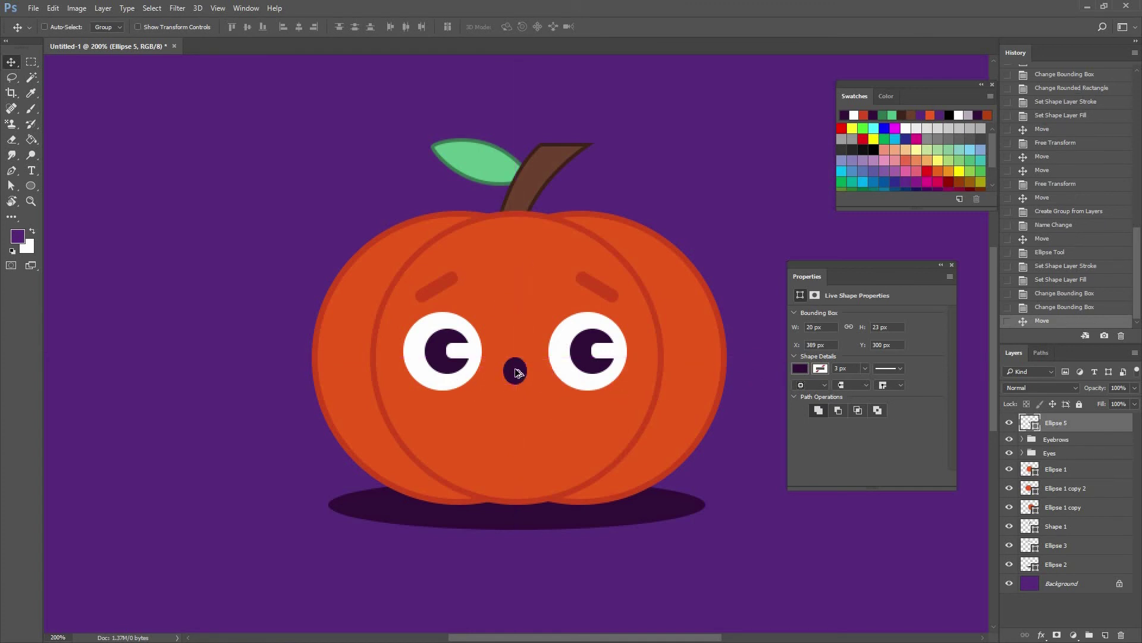
pyautogui.moveTo(516, 387); pyautogui.dragTo(515, 401)
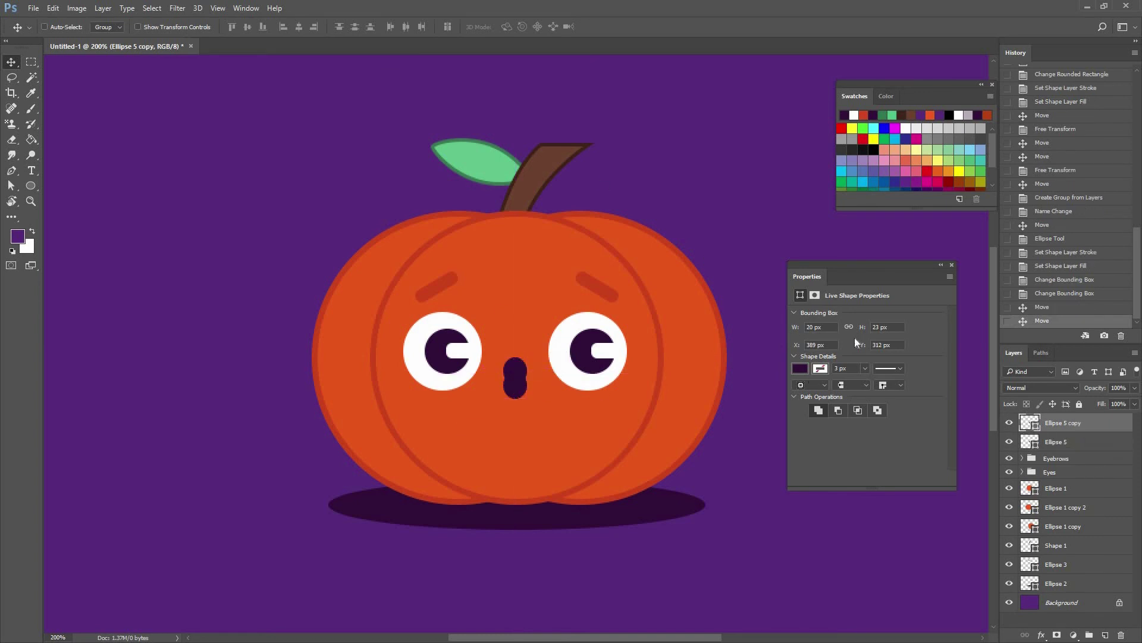
# Fill the lower mouth ellipse with pale grayish purple and clip it to the dark mouth ellipse beneath.
pyautogui.click(800, 368)
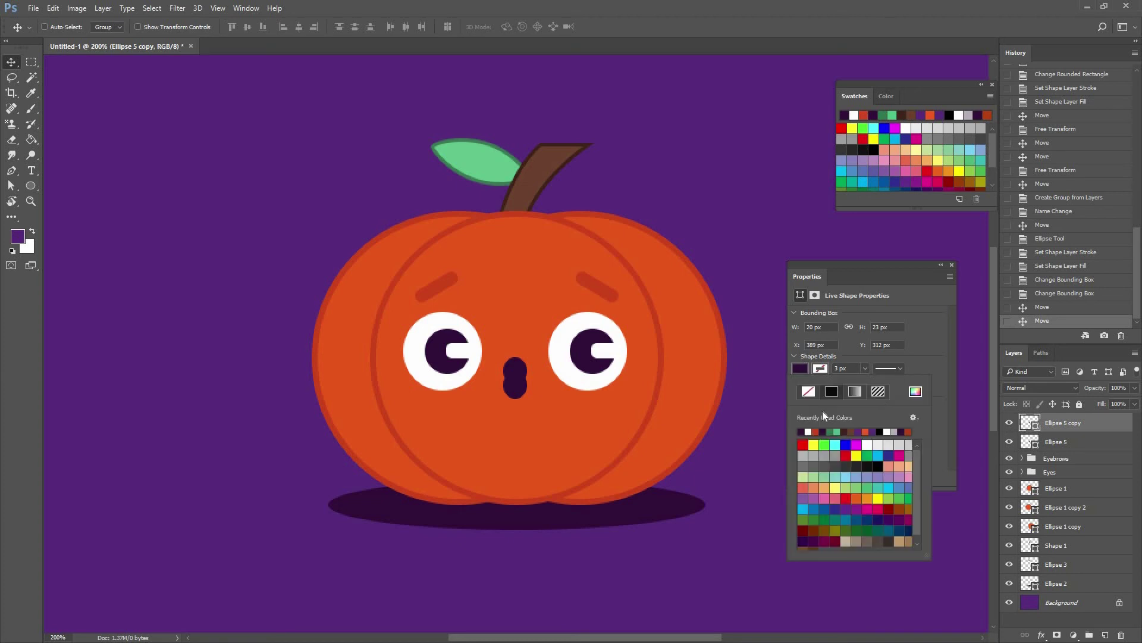
pyautogui.click(895, 431)
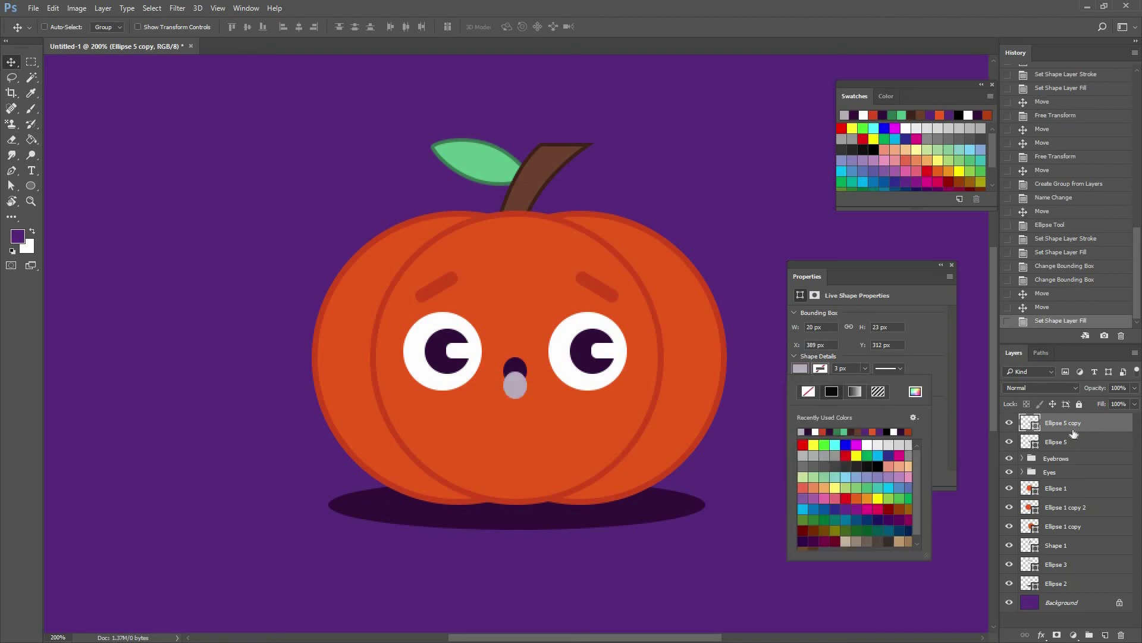
pyautogui.click(1080, 429)
pyautogui.moveTo(1076, 427); pyautogui.dragTo(1089, 429)
pyautogui.keyDown('alt'); pyautogui.click(1089, 429); pyautogui.keyUp('alt')
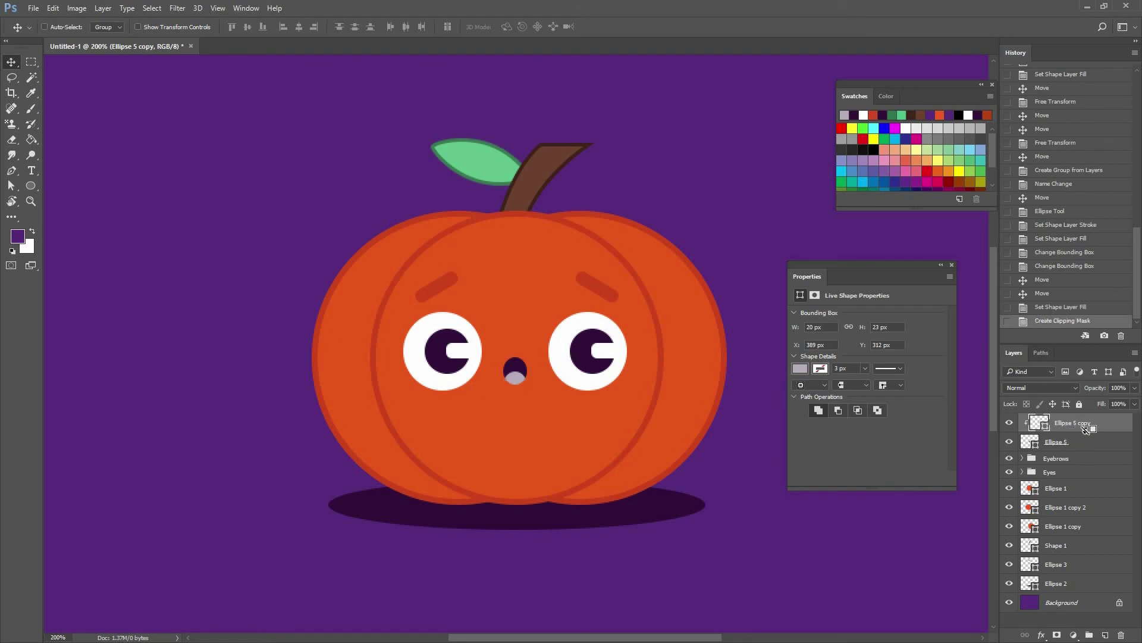
# Group the mouth layers with the Eyebrows and Eyes groups and name the new group Expression.
pyautogui.keyDown('shift'); pyautogui.click(1088, 471); pyautogui.keyUp('shift')
pyautogui.moveTo(1087, 470); pyautogui.dragTo(1089, 635)
pyautogui.doubleClick(1055, 420)
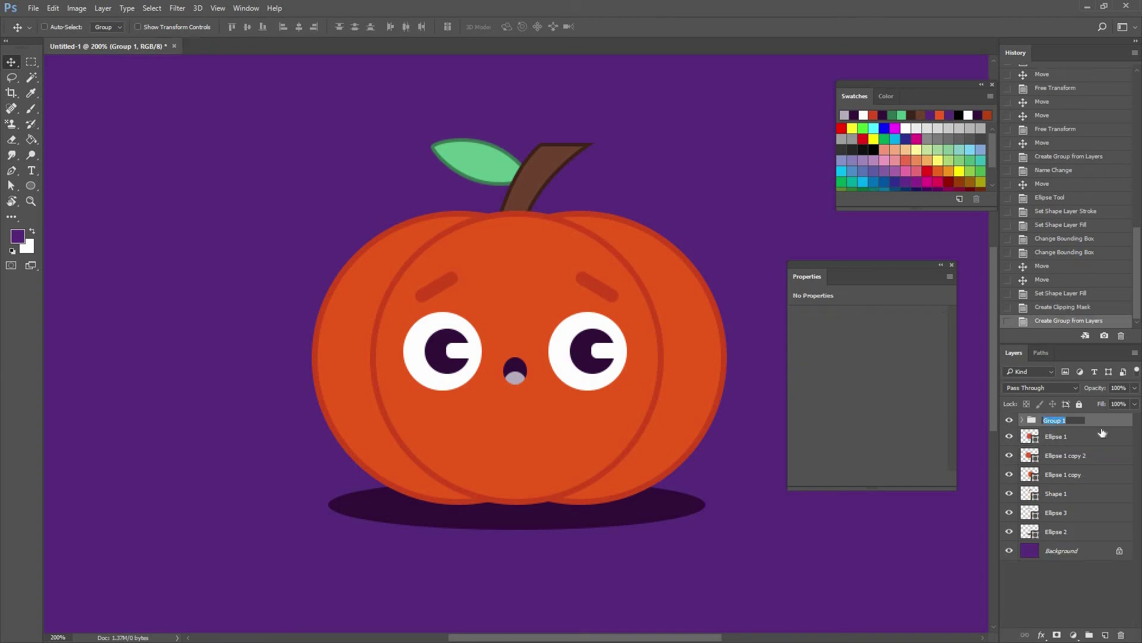
pyautogui.write('E')
pyautogui.press('Return')
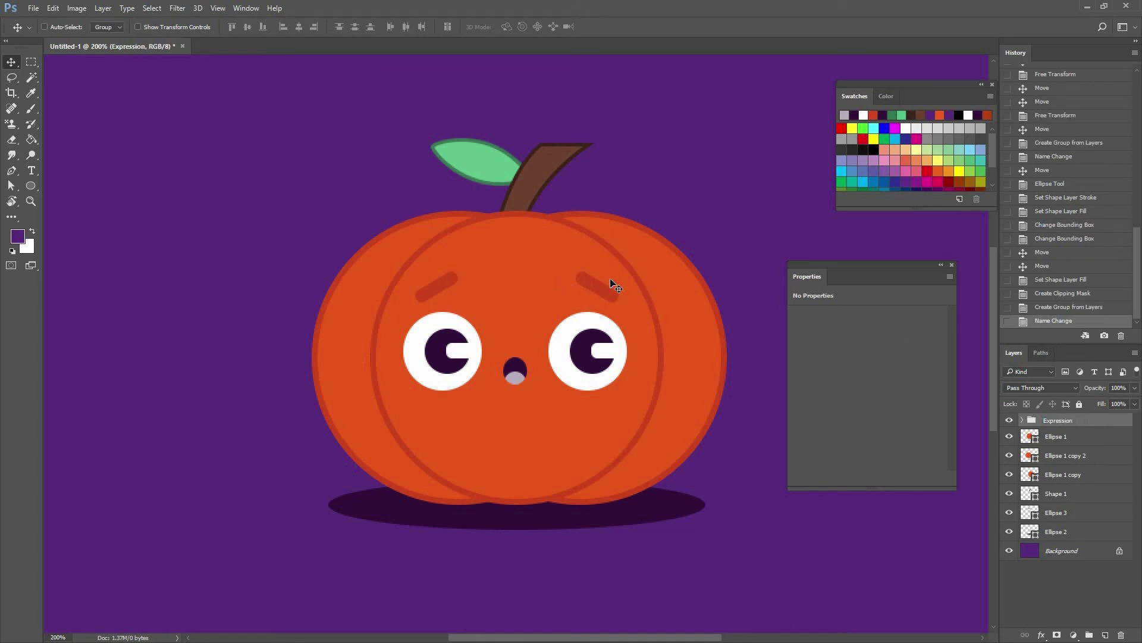
# Duplicate the whole Expression group.
pyautogui.hotkey('ctrl', '-')
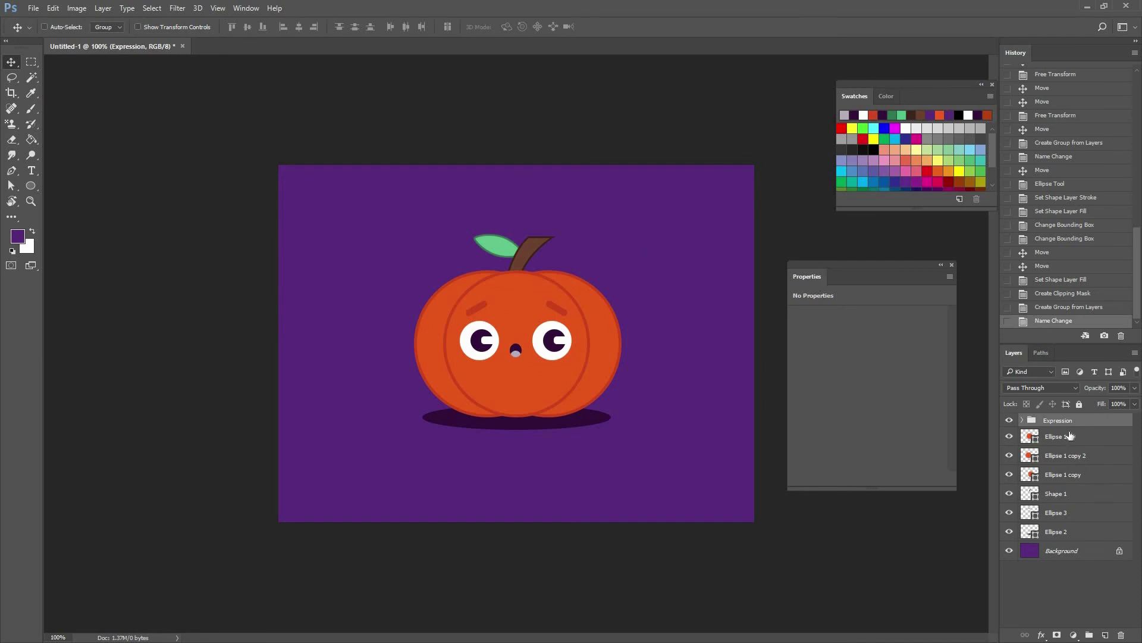
pyautogui.moveTo(1078, 424); pyautogui.dragTo(1106, 635)
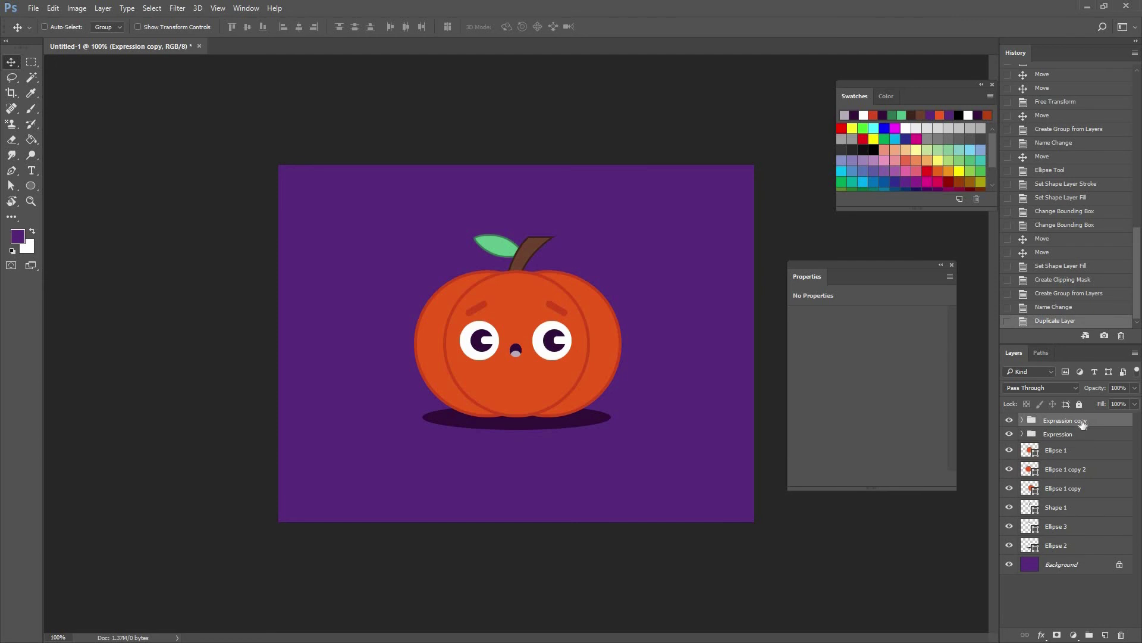
# Hide the original Expression group and delete both mouth ellipses from the Expression copy group.
pyautogui.click(1010, 434)
pyautogui.click(1009, 421)
pyautogui.click(1009, 421)
pyautogui.click(1010, 421)
pyautogui.click(1009, 421)
pyautogui.hotkey('ctrl', '+')
pyautogui.hotkey('ctrl', '+')
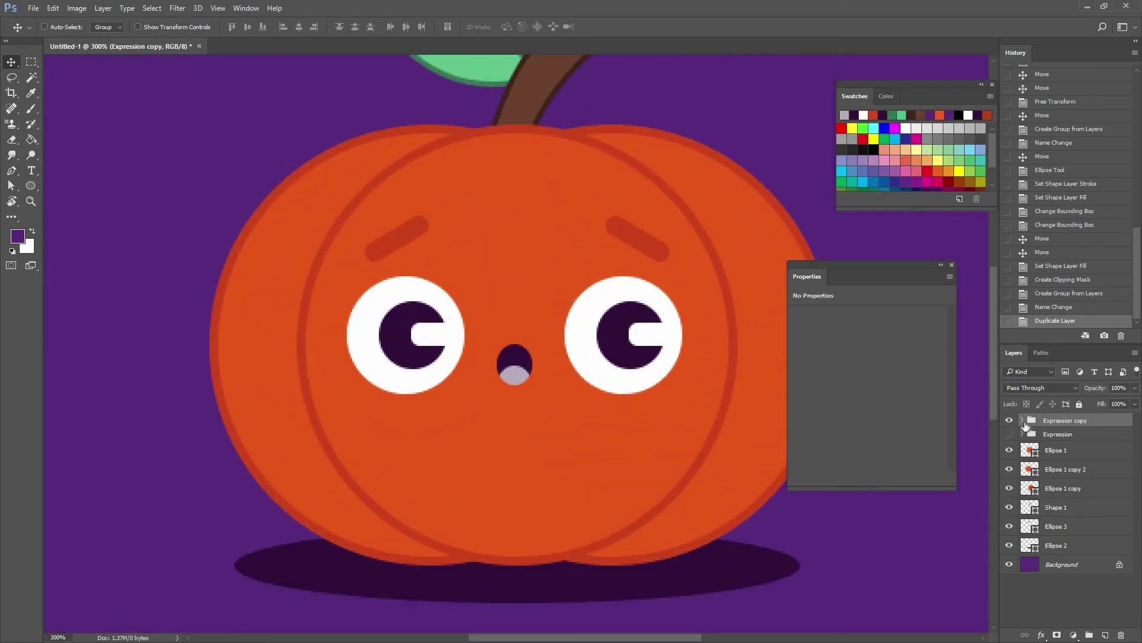
pyautogui.click(1023, 421)
pyautogui.click(1101, 455)
pyautogui.keyDown('shift'); pyautogui.click(1098, 436); pyautogui.keyUp('shift')
pyautogui.moveTo(1133, 613); pyautogui.dragTo(1121, 634)
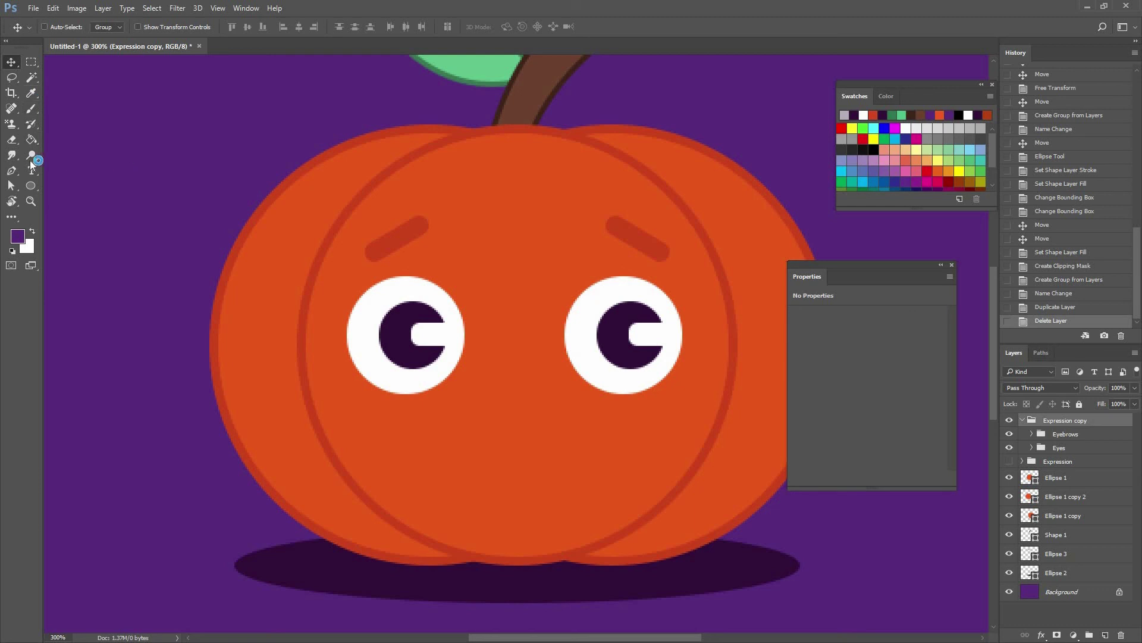
# Draw a curved smile about 44 px wide below and between the eyes, remove its fill and adjust its stroke cap options.
pyautogui.press('p')
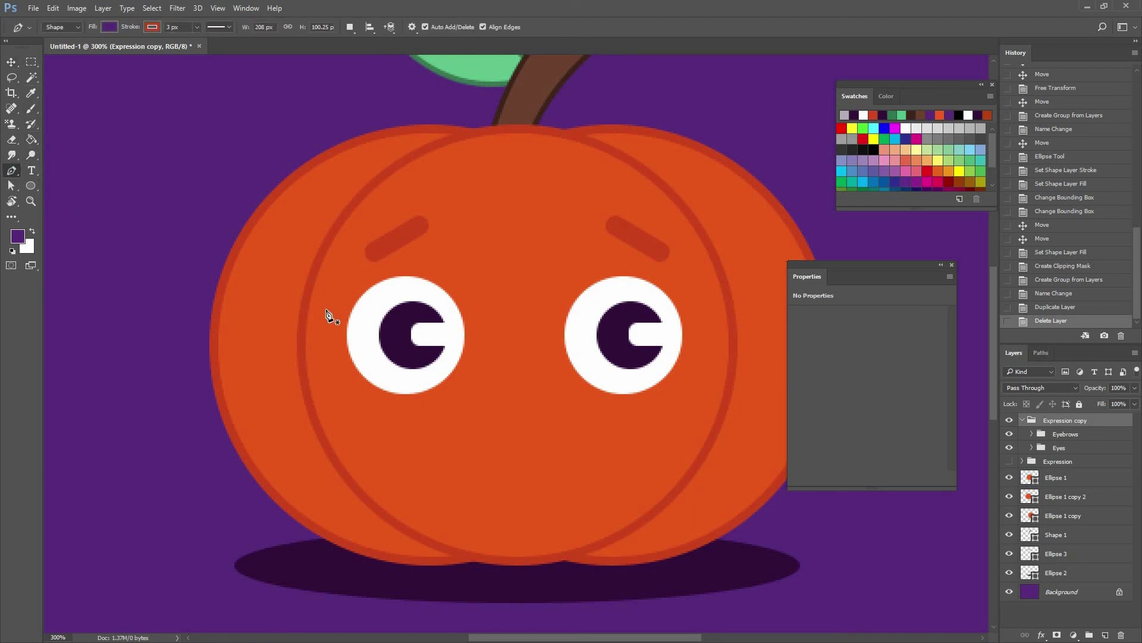
pyautogui.click(480, 392)
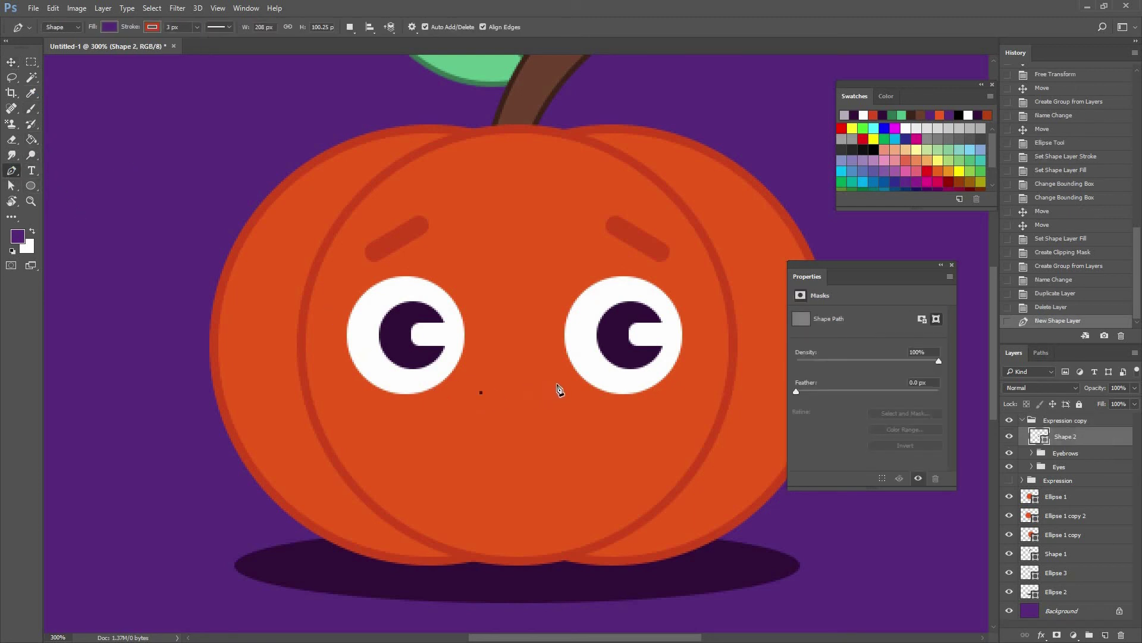
pyautogui.moveTo(559, 392); pyautogui.dragTo(598, 359)
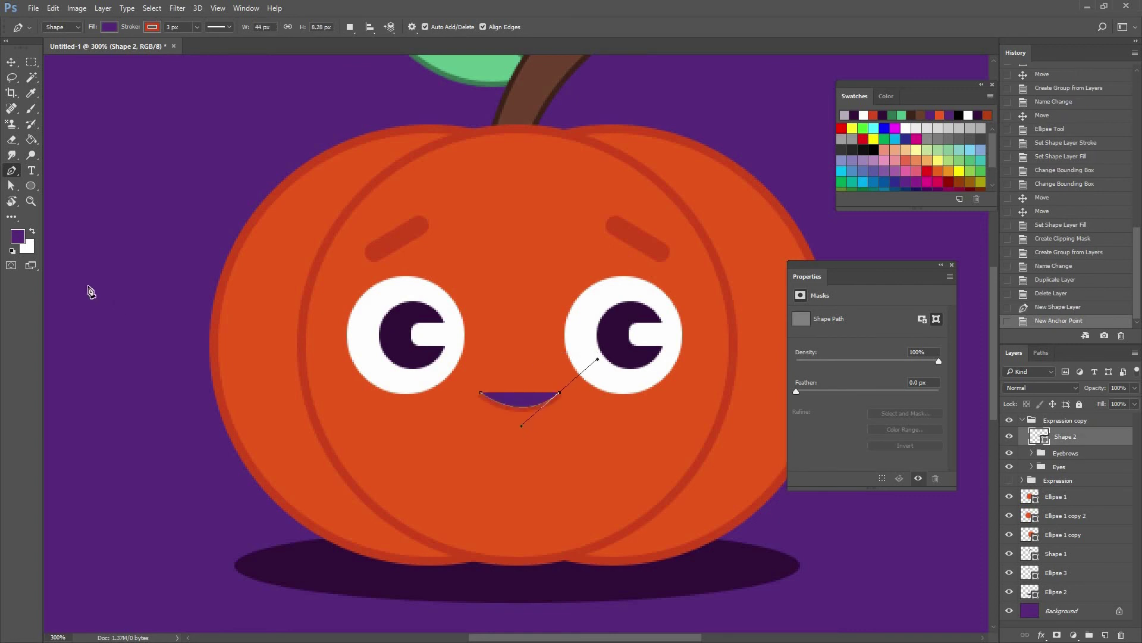
pyautogui.click(107, 27)
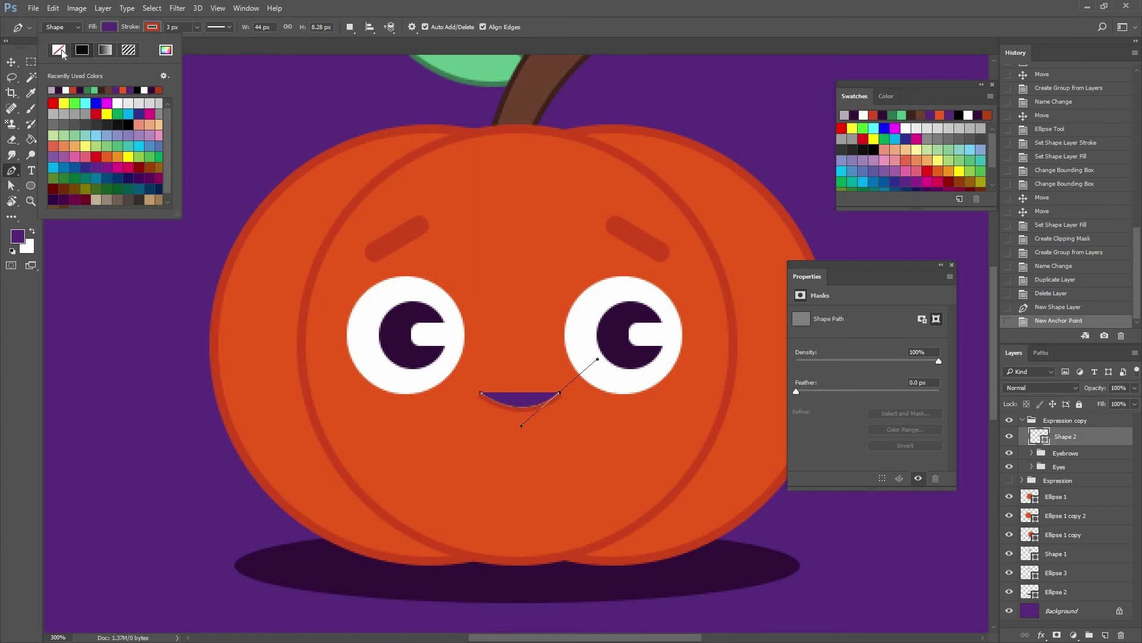
pyautogui.click(59, 50)
pyautogui.click(151, 28)
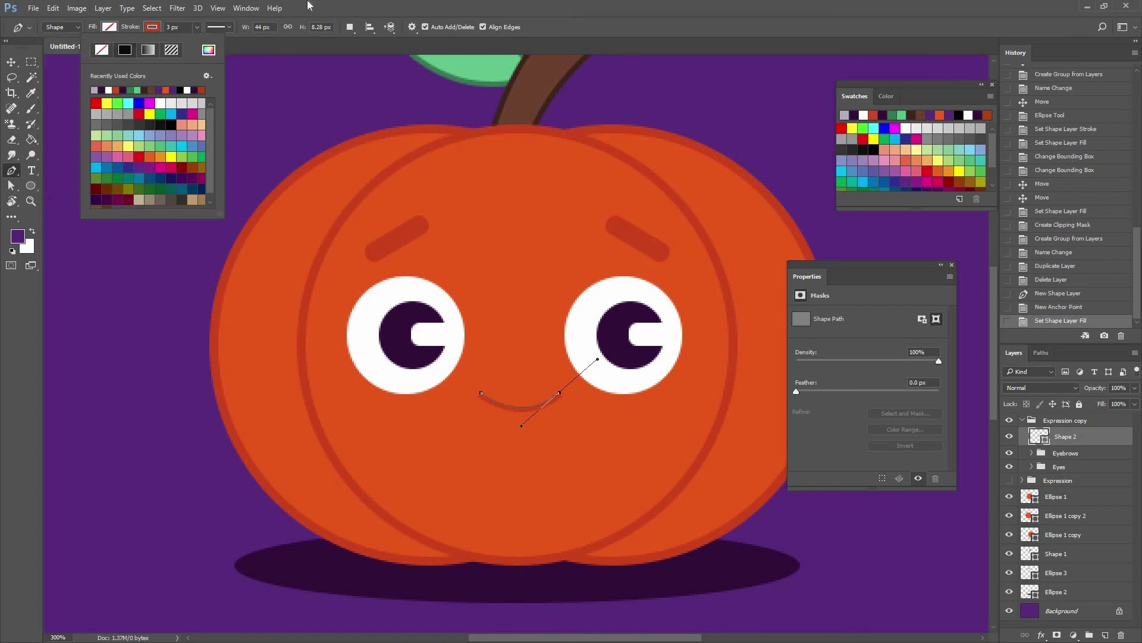
pyautogui.click(310, 42)
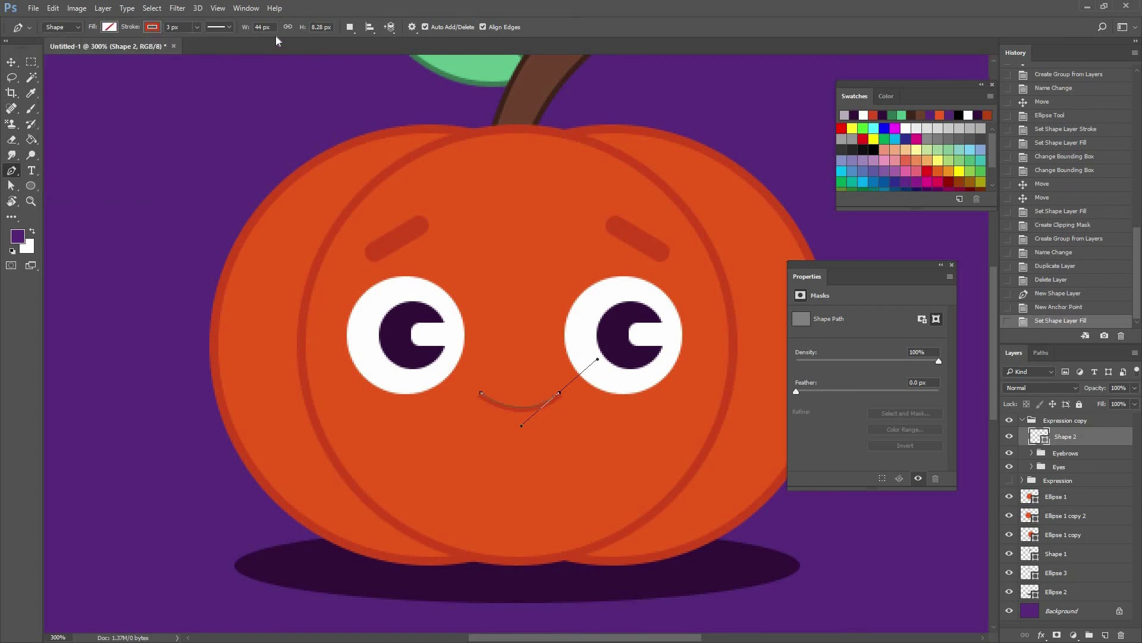
pyautogui.click(227, 26)
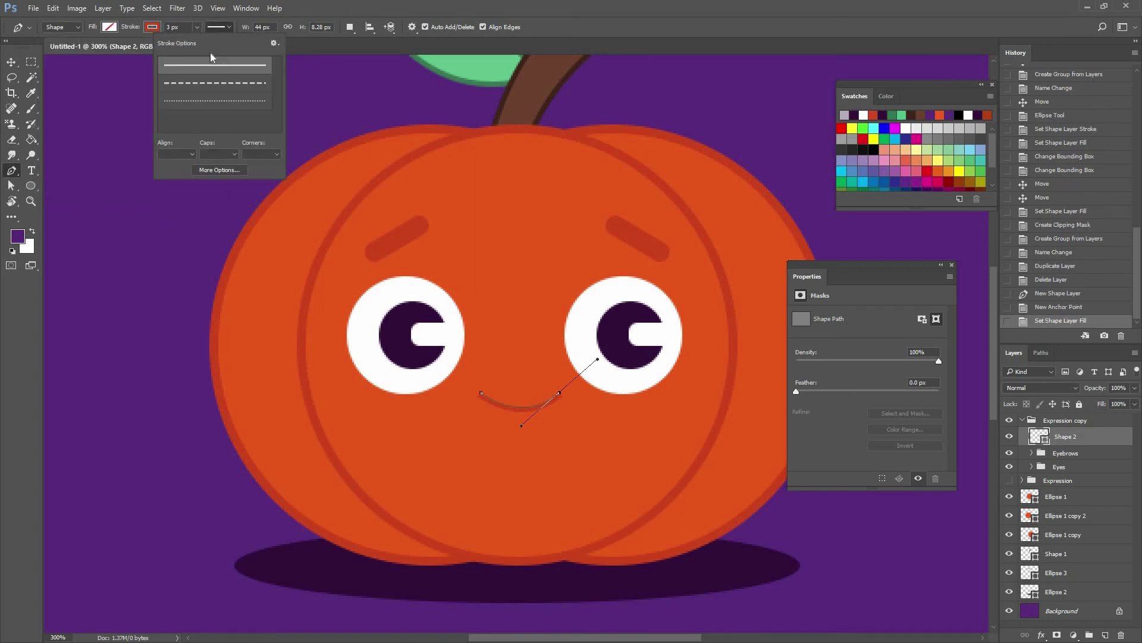
pyautogui.click(226, 176)
# Center the smile curve between the eyes and set its stroke width to 5 px.
pyautogui.click(13, 62)
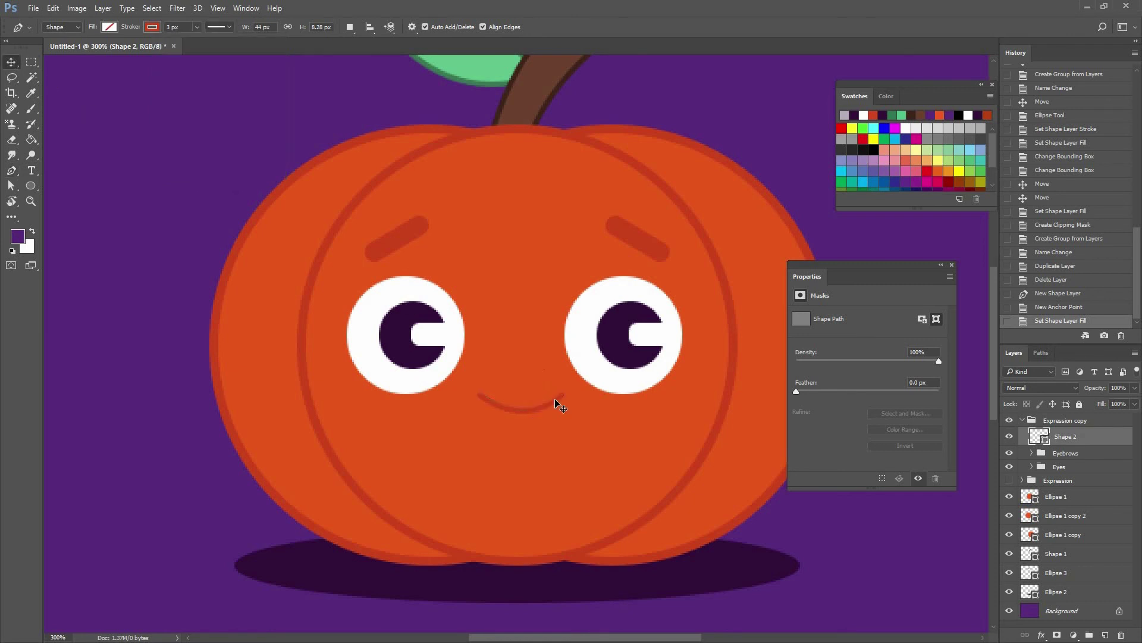
pyautogui.moveTo(548, 397); pyautogui.dragTo(567, 386)
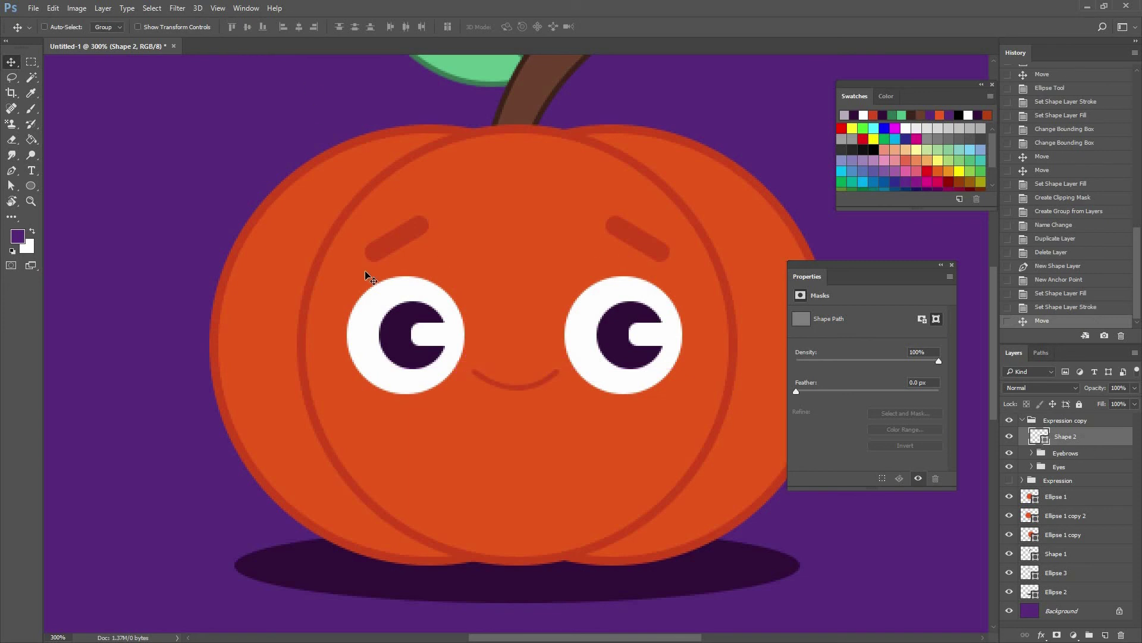
pyautogui.press('a')
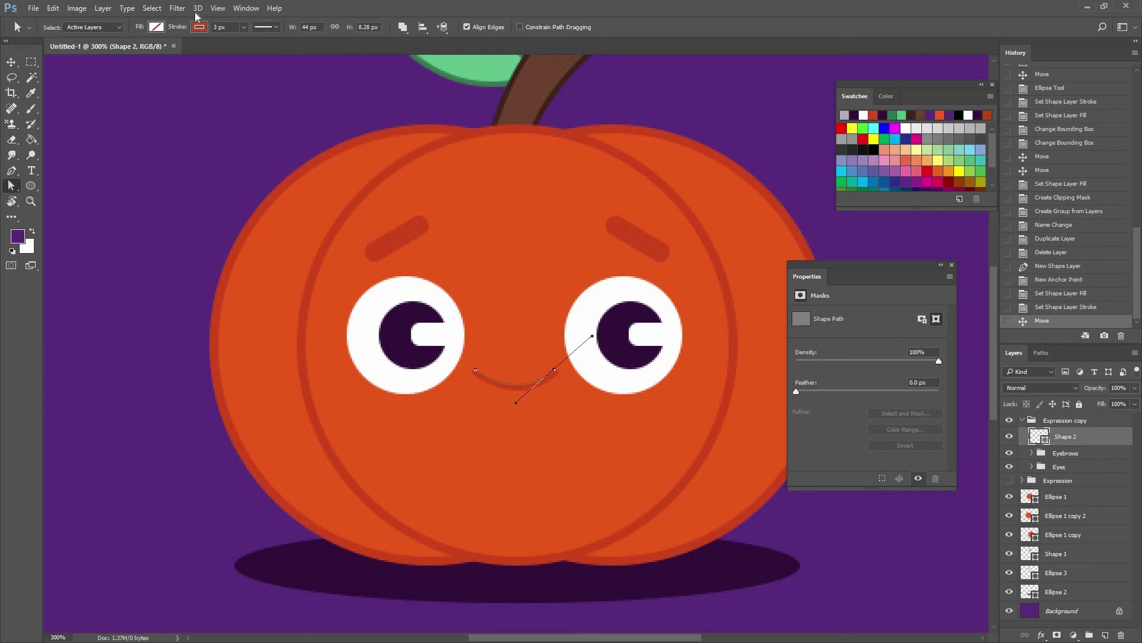
pyautogui.moveTo(230, 27); pyautogui.dragTo(238, 8)
pyautogui.write('5')
pyautogui.click(1103, 466)
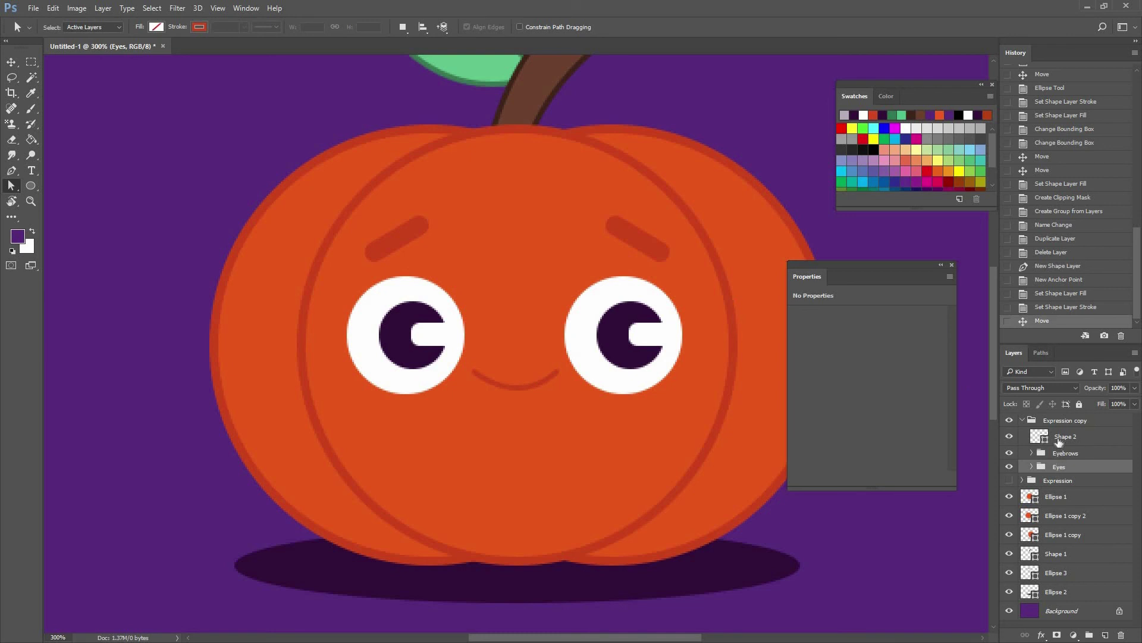
pyautogui.click(518, 388)
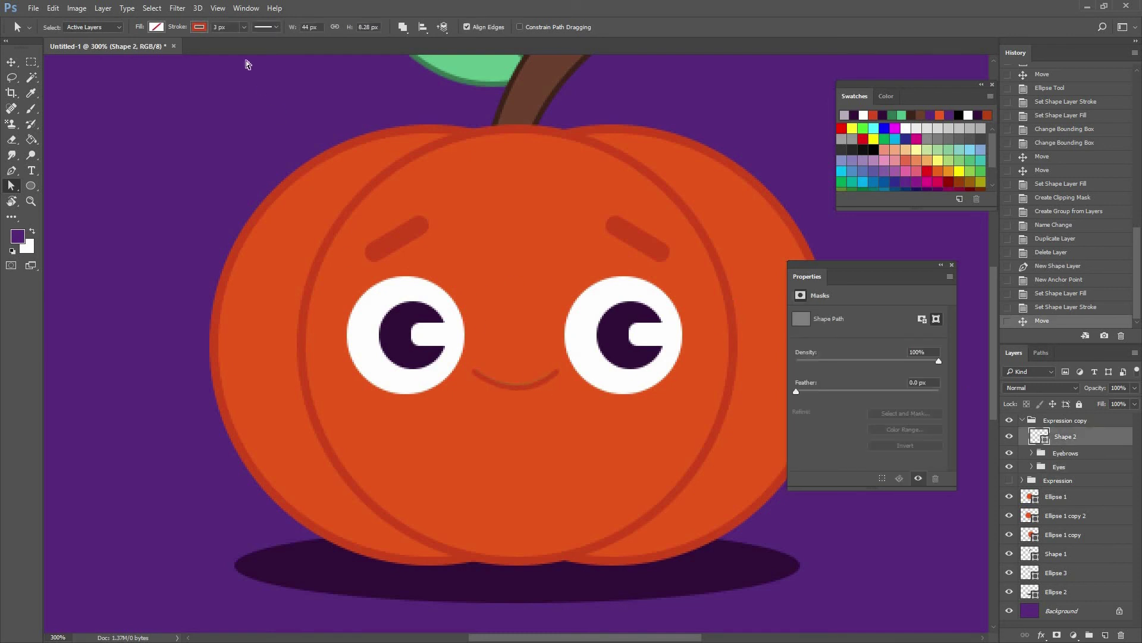
pyautogui.moveTo(228, 27); pyautogui.dragTo(181, 23)
pyautogui.write('5')
pyautogui.press('Return')
# Move the smile slightly lower while keeping it centered between the eyes.
pyautogui.click(13, 64)
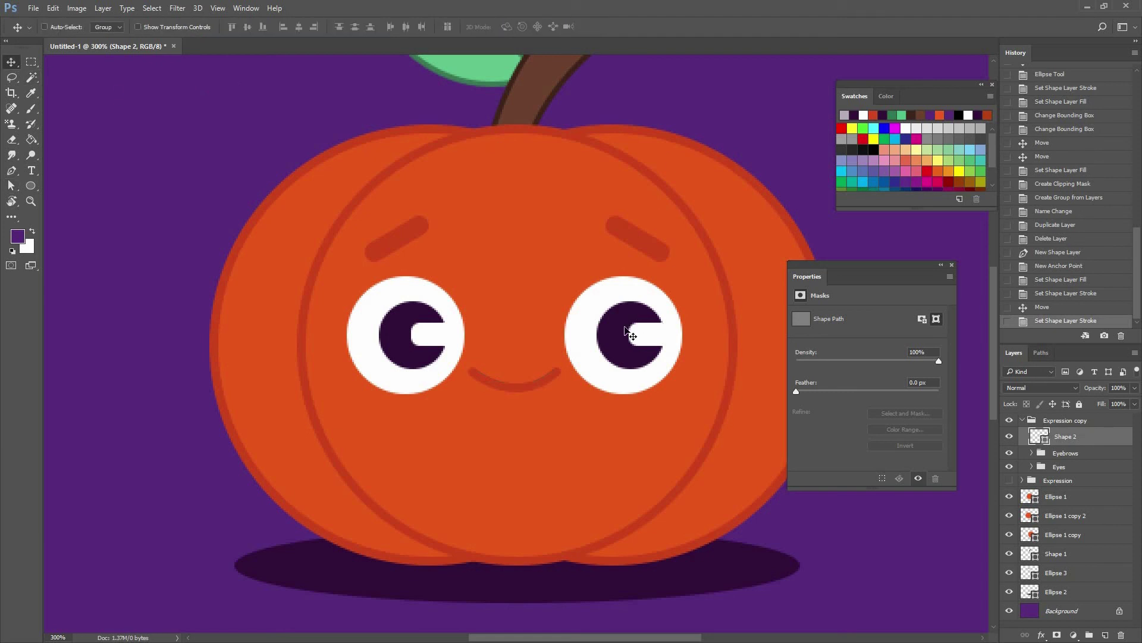
pyautogui.hotkey('ctrl', '-')
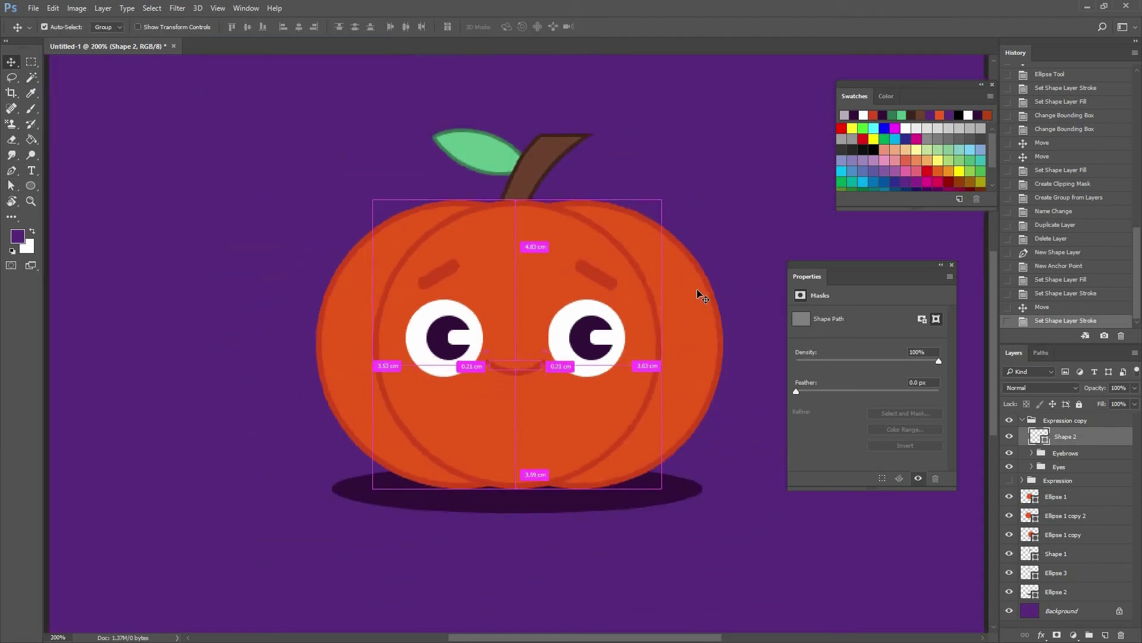
pyautogui.hotkey('ctrl', '-')
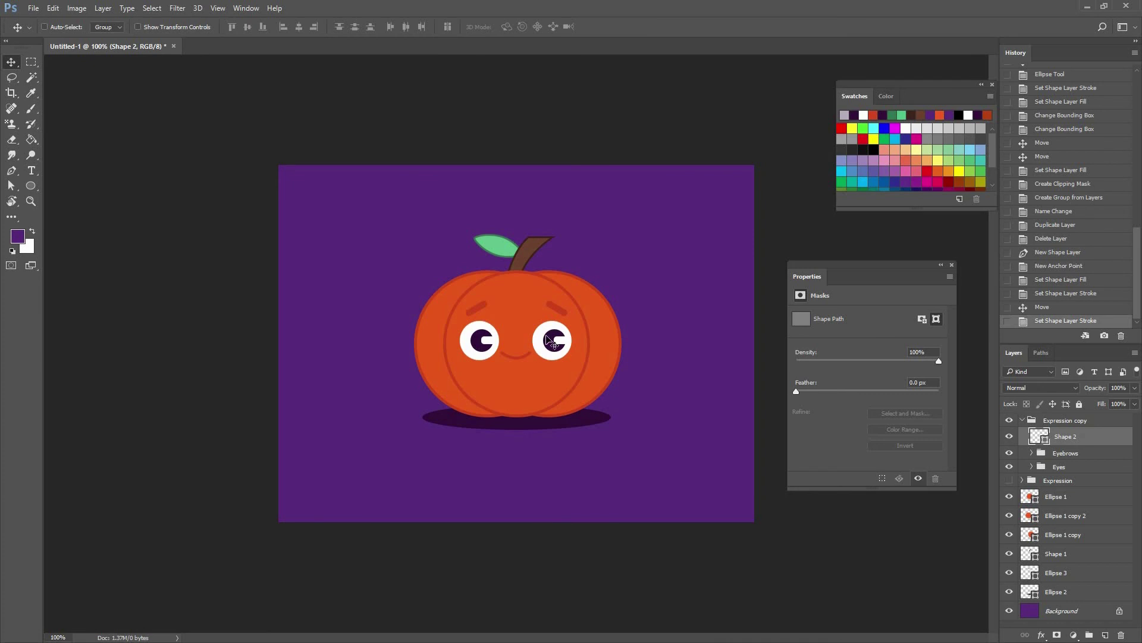
pyautogui.hotkey('ctrl', '+')
pyautogui.hotkey('ctrl', '+')
pyautogui.moveTo(509, 393); pyautogui.dragTo(511, 410)
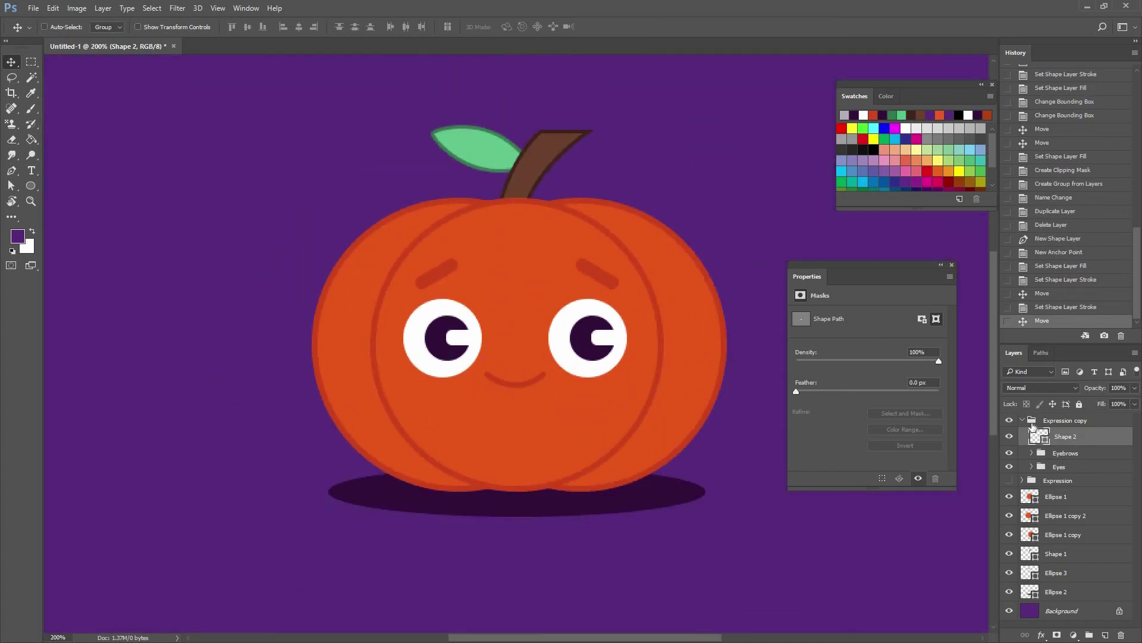
# Collapse the Expression copy group, compare both expressions, and leave only the original Expression group visible.
pyautogui.click(1024, 422)
pyautogui.click(1022, 420)
pyautogui.click(1009, 420)
pyautogui.click(1009, 434)
pyautogui.click(1010, 421)
pyautogui.click(1009, 434)
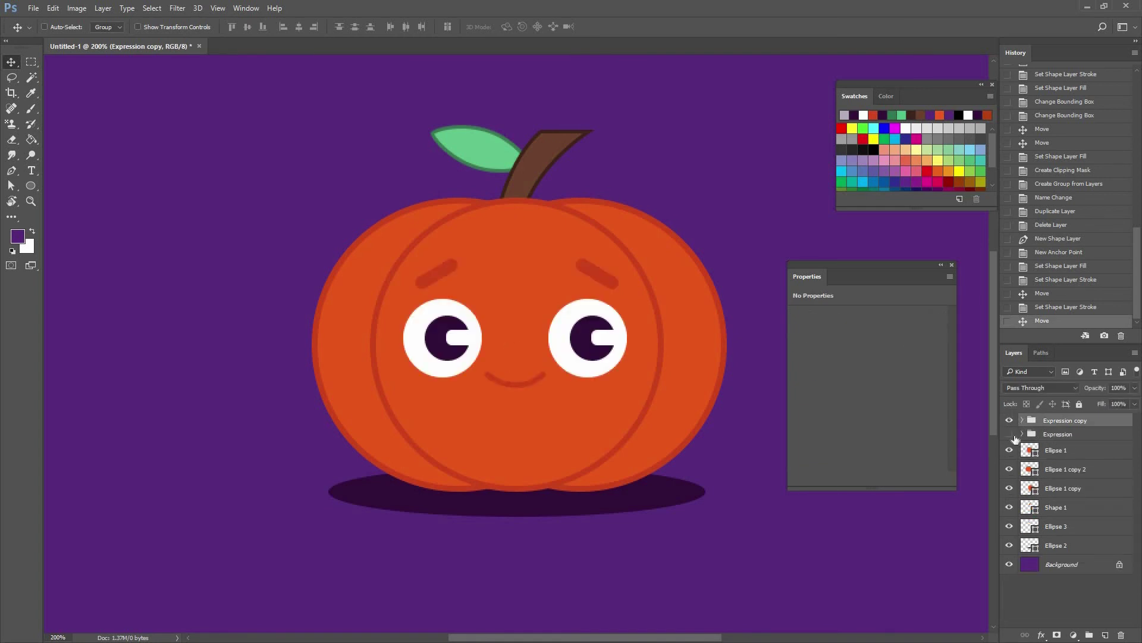
pyautogui.click(1009, 434)
pyautogui.click(1009, 420)
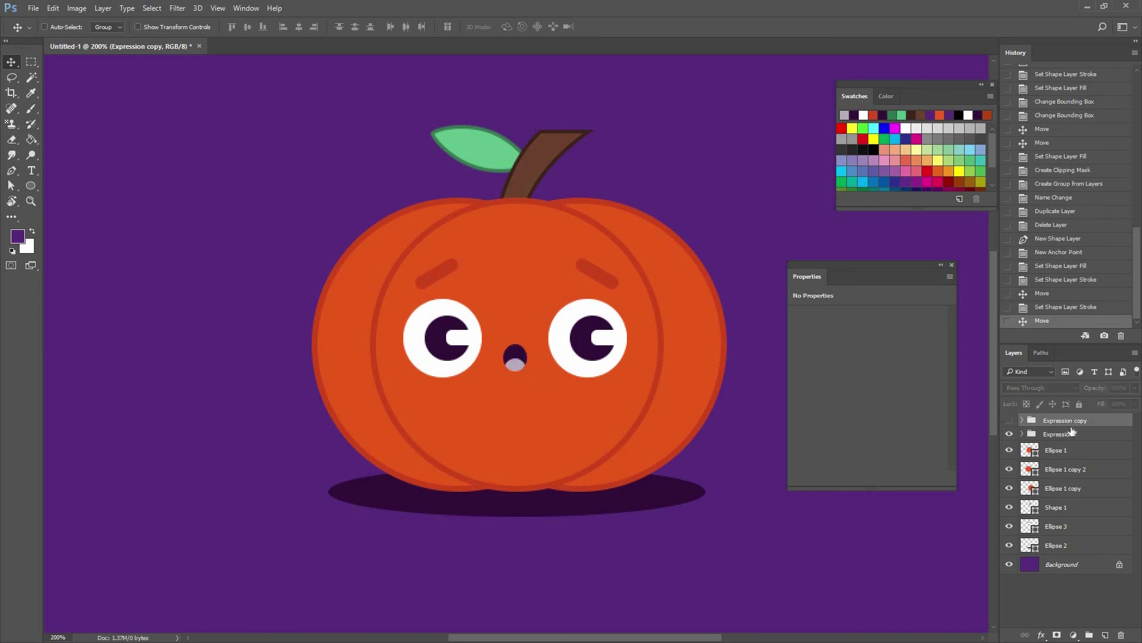
# Rename the Expression copy group as Smile and the Expression group as Boo.
pyautogui.doubleClick(1065, 420)
pyautogui.write('Smile')
pyautogui.press('Return')
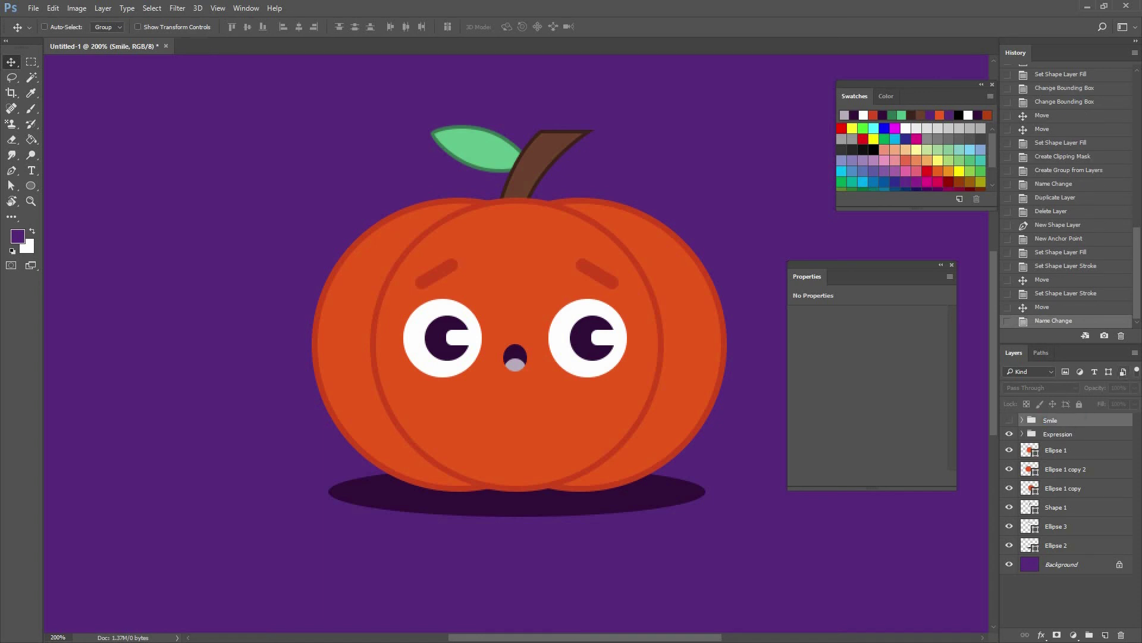
pyautogui.doubleClick(1062, 434)
pyautogui.write('B')
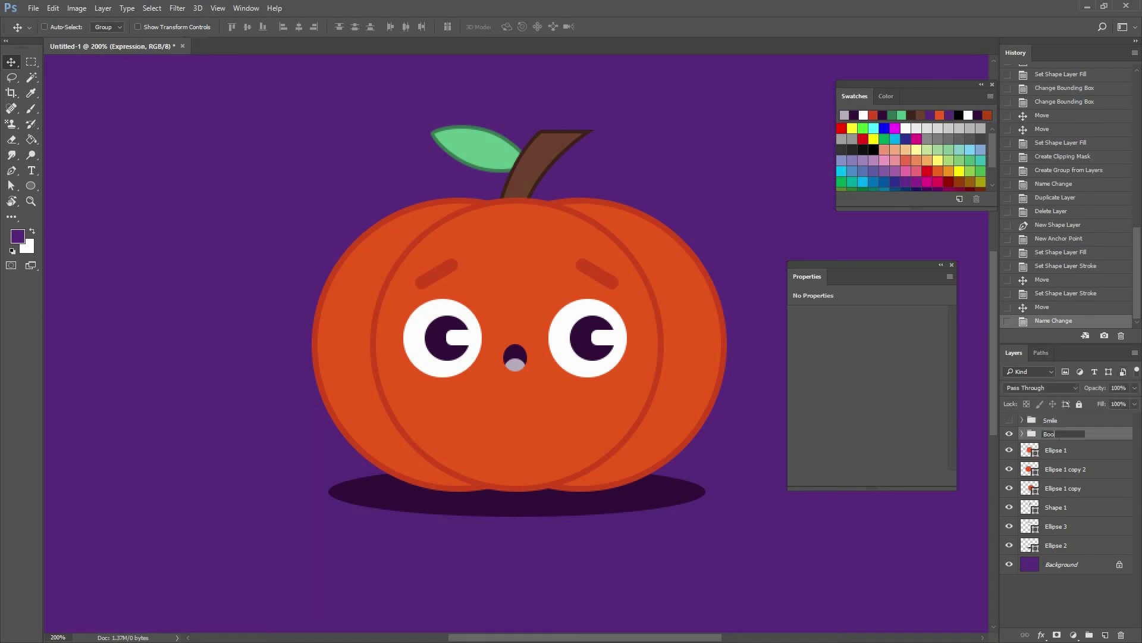
pyautogui.write('oo')
pyautogui.press('Return')
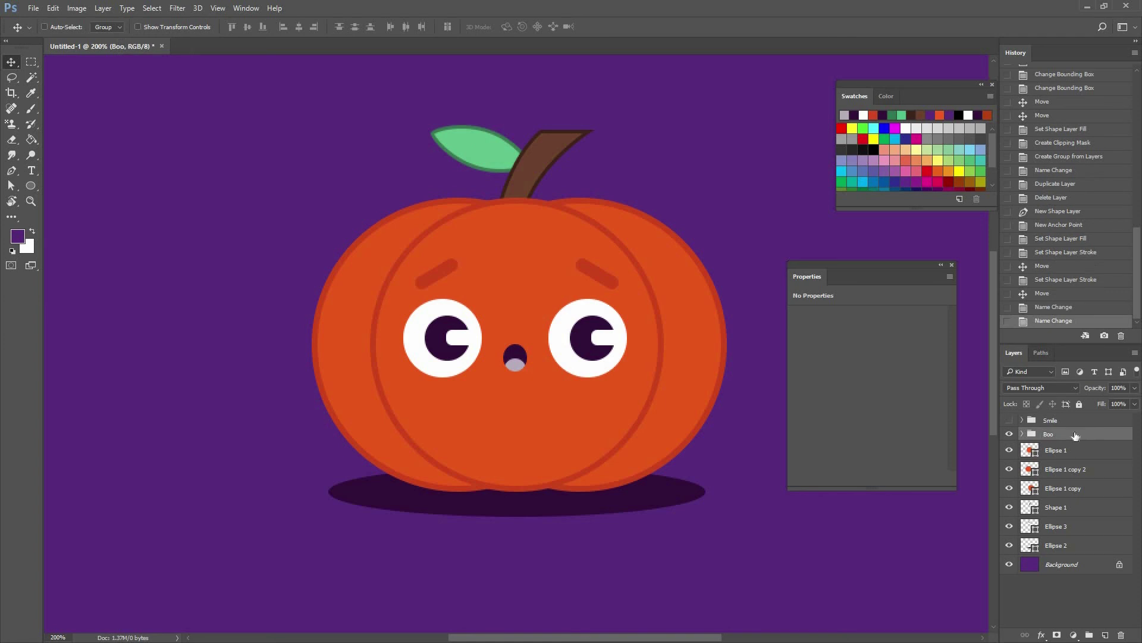
# Duplicate the Boo group and expand the duplicate to show its layers.
pyautogui.click(1063, 422)
pyautogui.moveTo(1067, 436); pyautogui.dragTo(1108, 634)
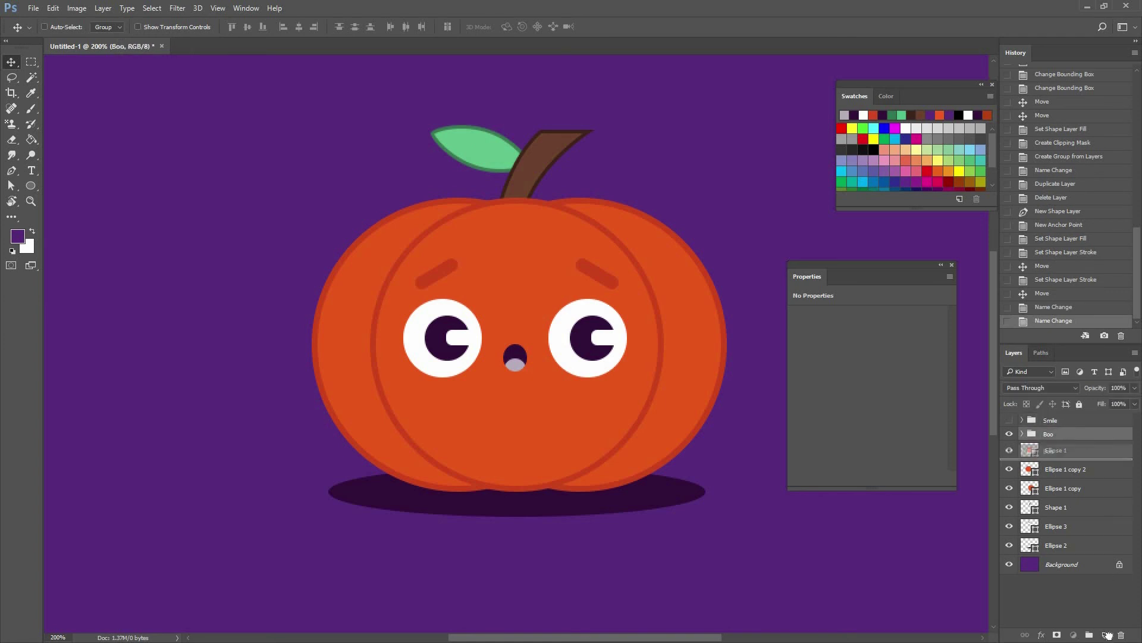
pyautogui.moveTo(1065, 450); pyautogui.dragTo(1056, 441)
pyautogui.doubleClick(1058, 434)
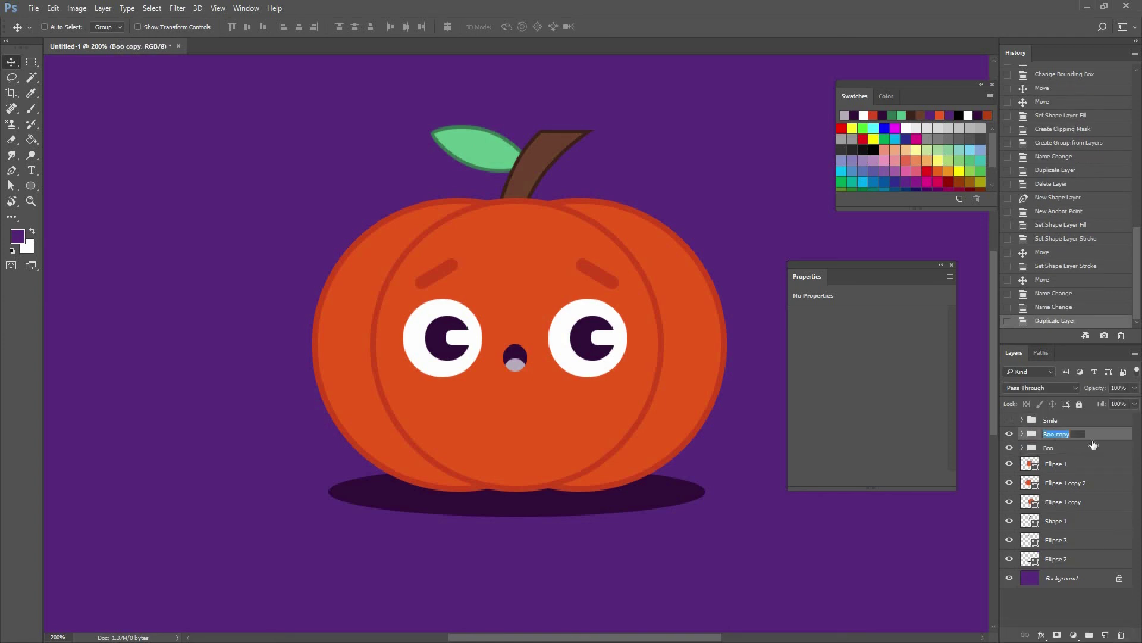
pyautogui.click(1029, 435)
pyautogui.click(1023, 434)
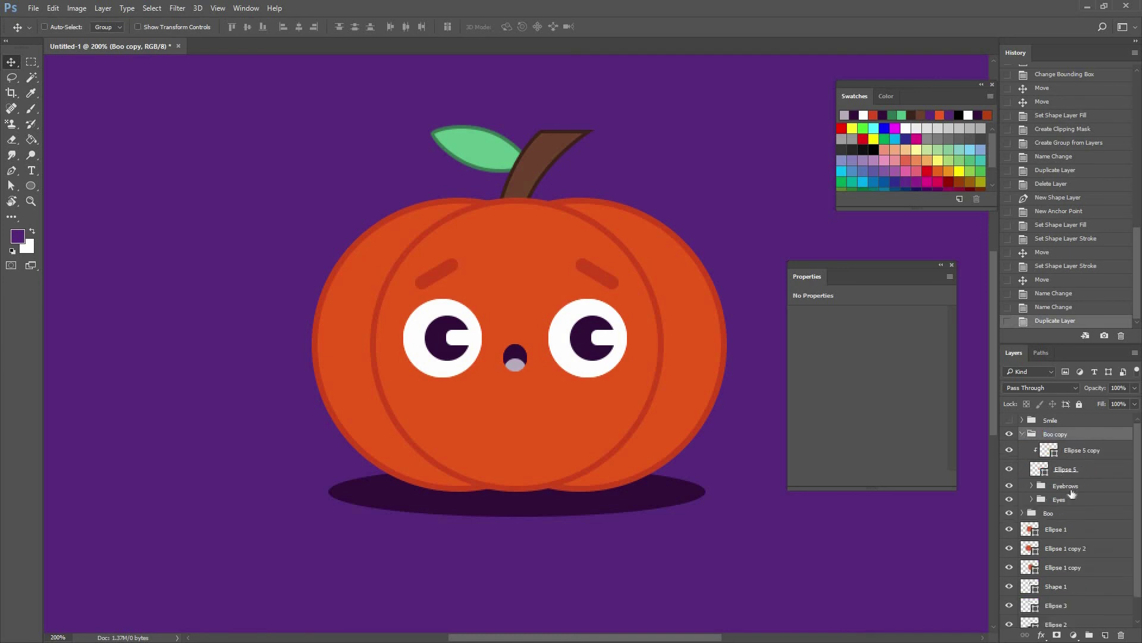
# Flip the Boo copy's Eyebrows group upside down into an angry slant centered above the eyes, and hide the original Boo group.
pyautogui.click(1069, 488)
pyautogui.hotkey('ctrl', 't')
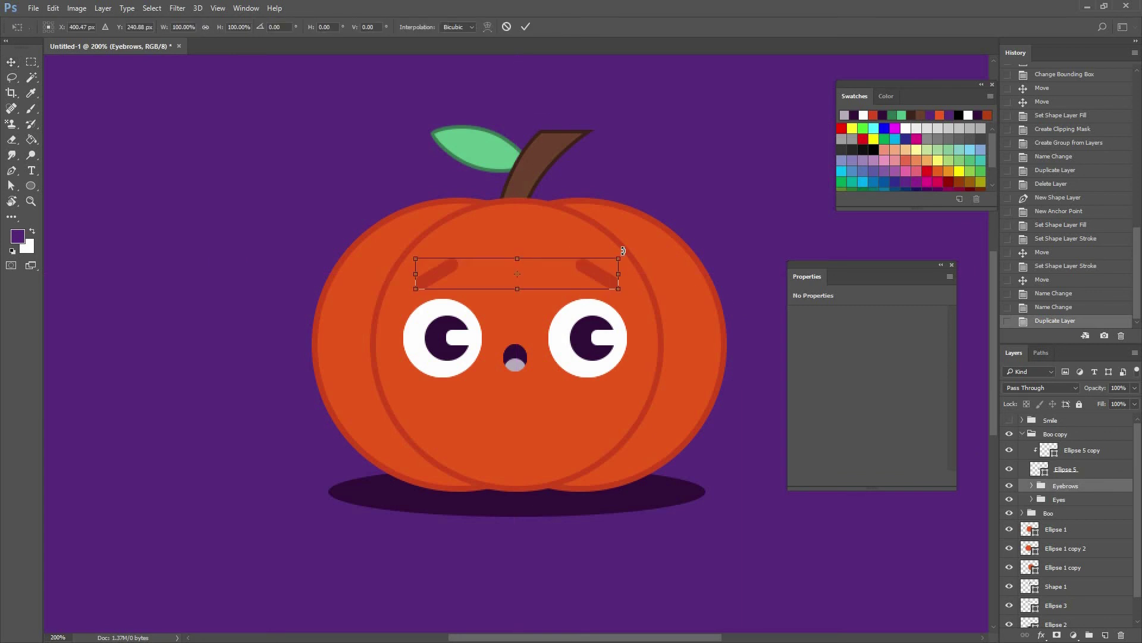
pyautogui.moveTo(625, 250); pyautogui.dragTo(441, 285)
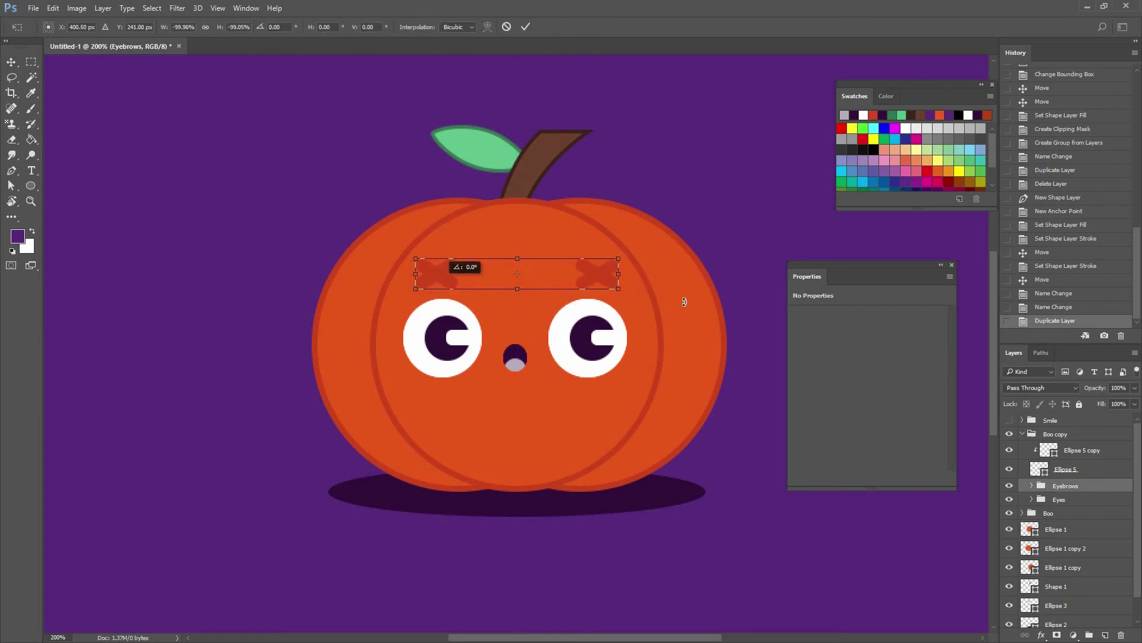
pyautogui.press('Return')
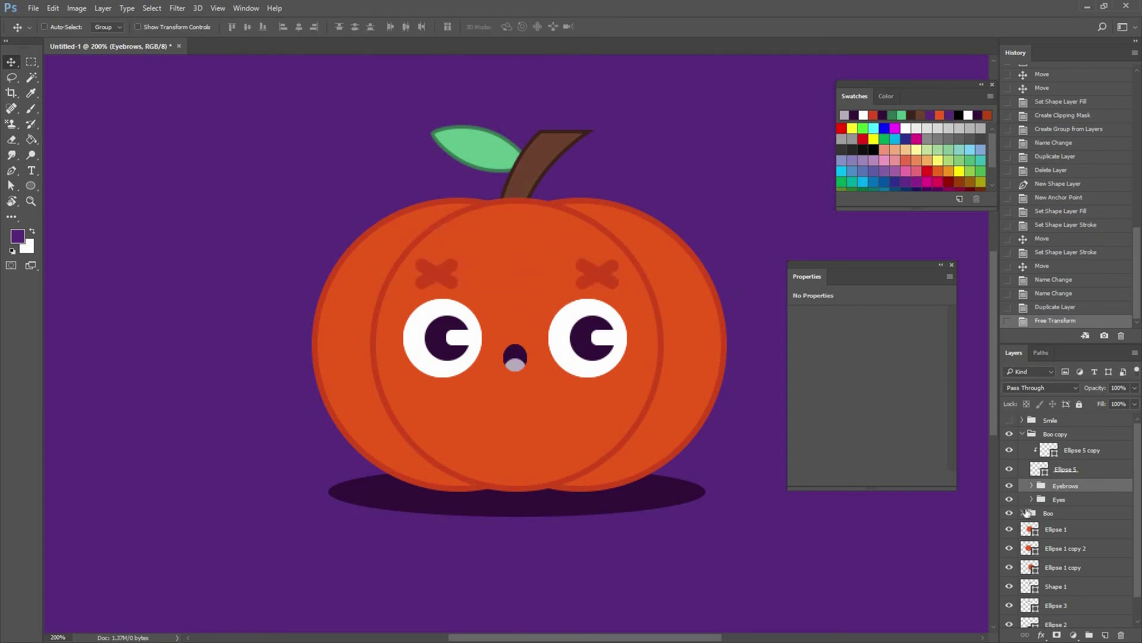
pyautogui.click(1010, 512)
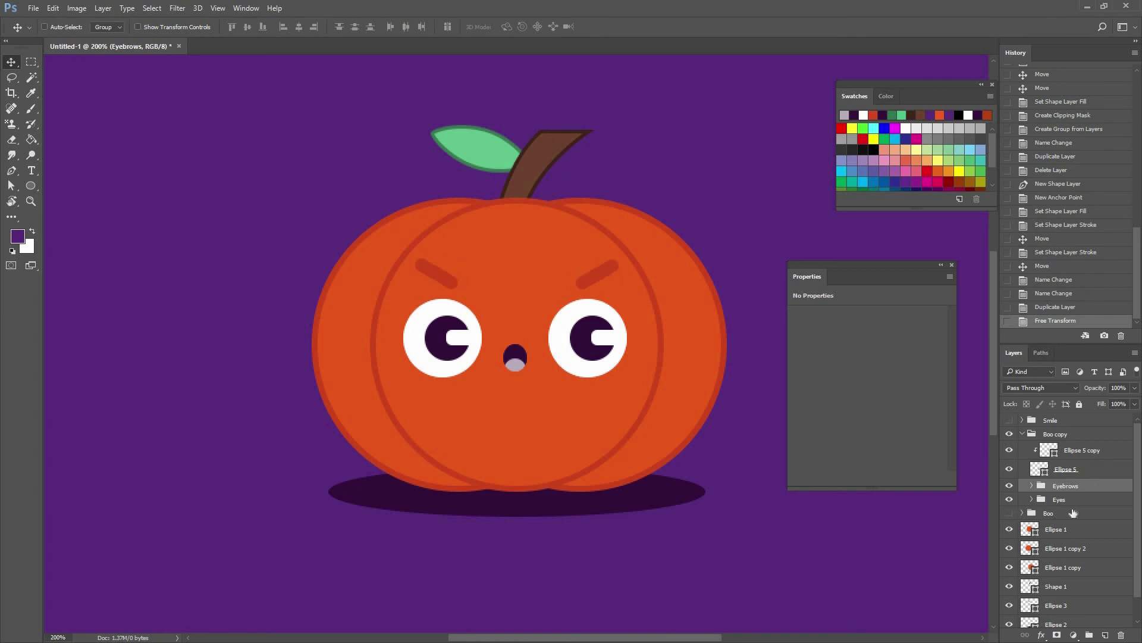
pyautogui.moveTo(597, 284); pyautogui.dragTo(599, 284)
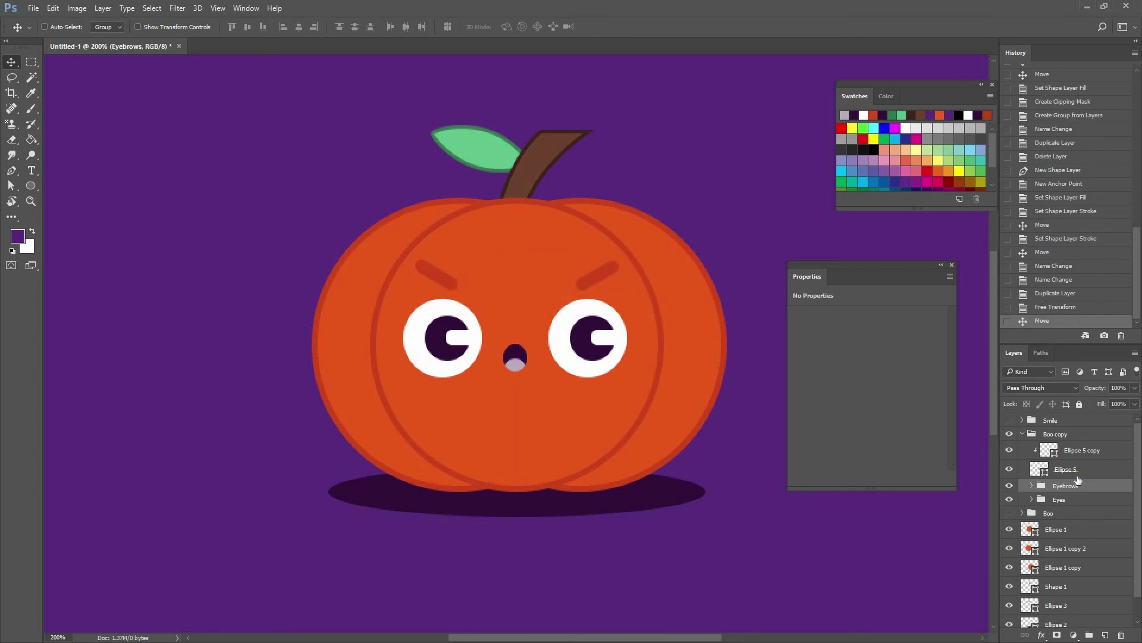
# Flatten the top of the Boo copy's dark mouth ellipse by lowering its upper anchor point, making it about 17 px high.
pyautogui.click(1062, 500)
pyautogui.click(1078, 450)
pyautogui.hotkey('ctrl', '+')
pyautogui.hotkey('ctrl', '+')
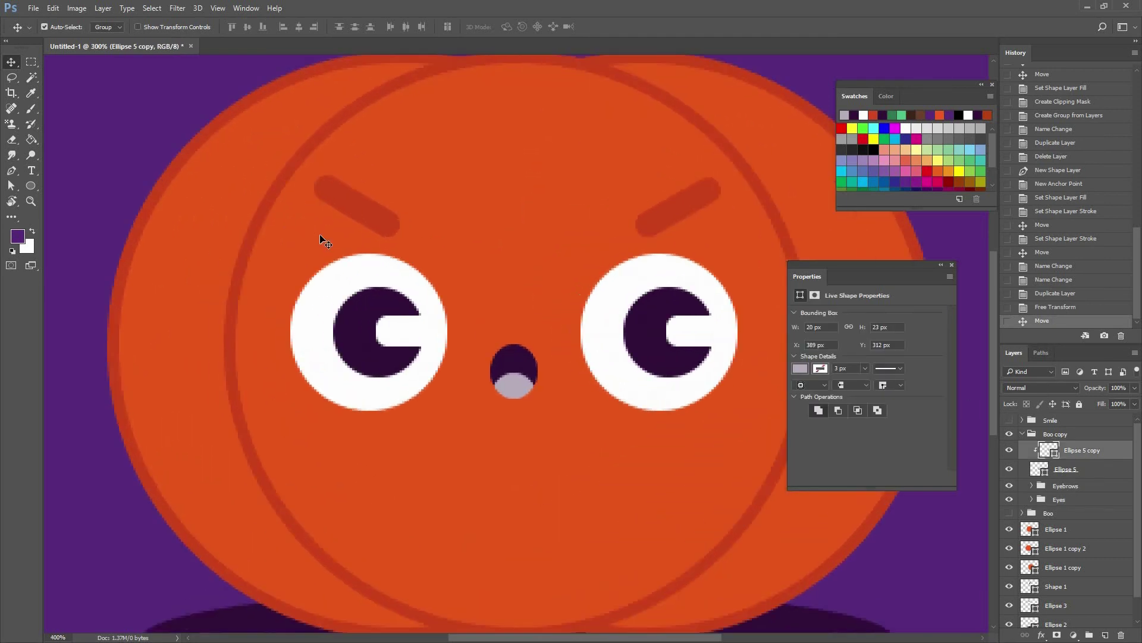
pyautogui.press('a')
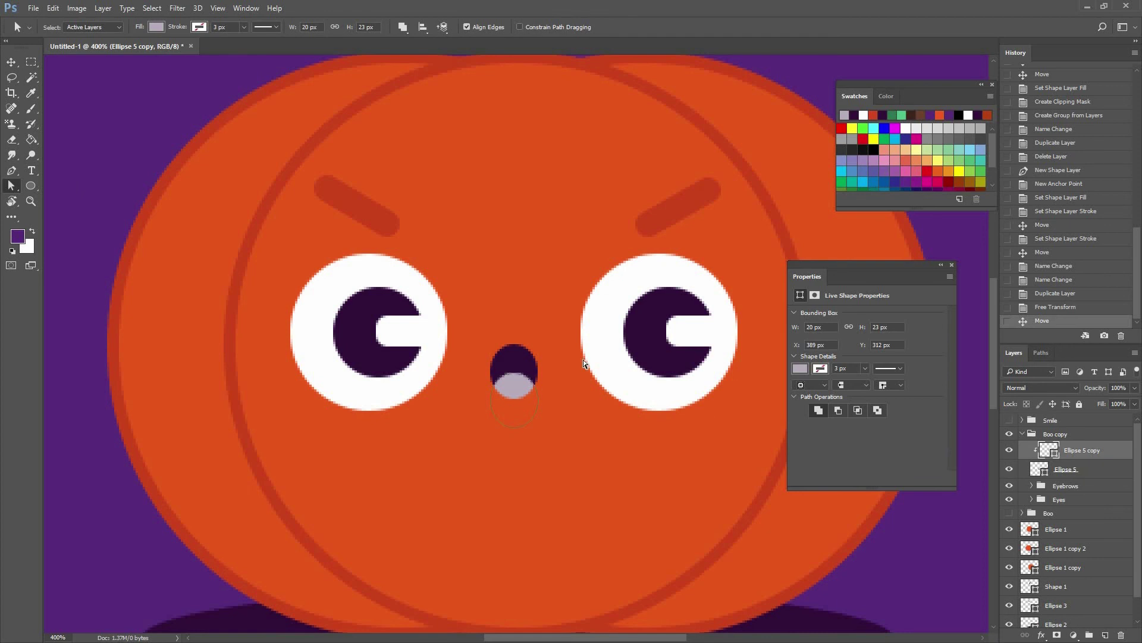
pyautogui.click(517, 346)
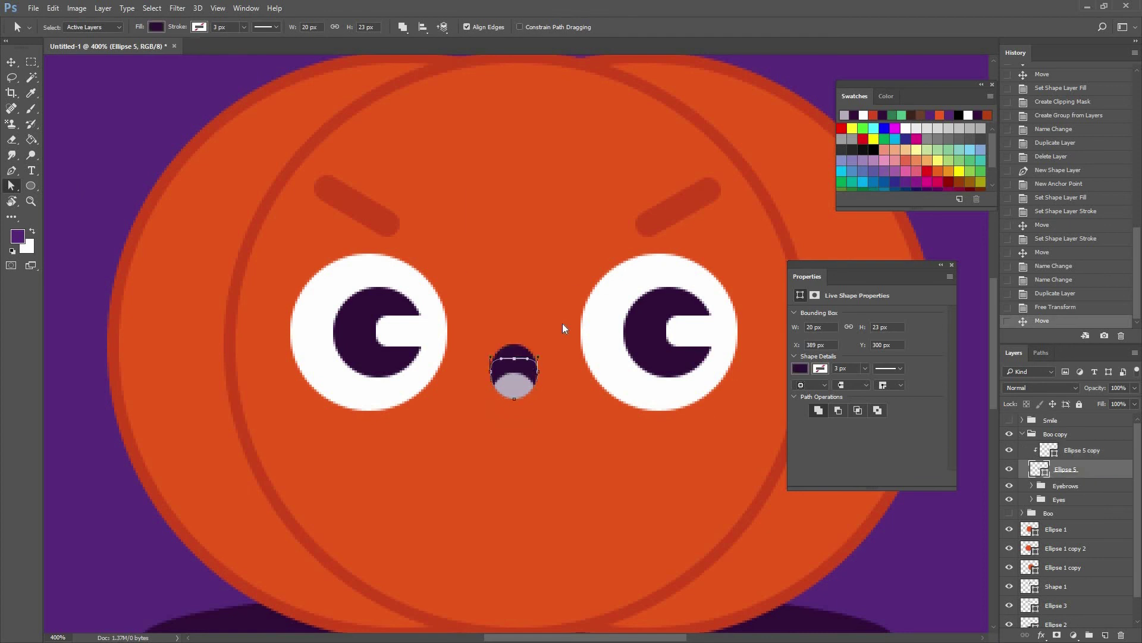
pyautogui.click(545, 244)
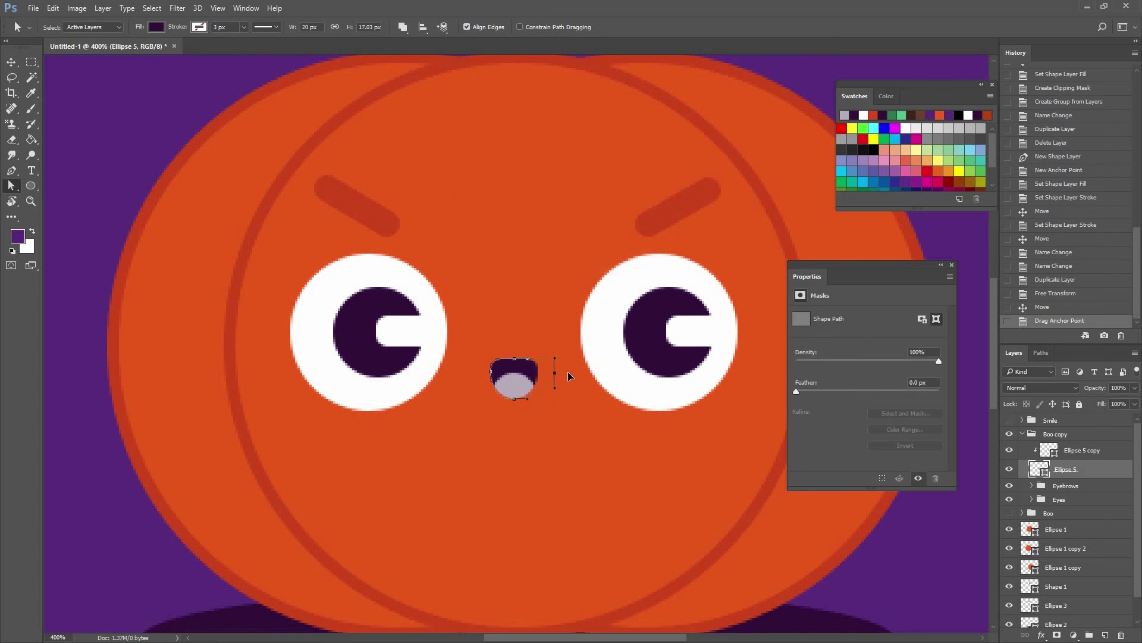
# Widen the dark mouth to about 47 px, broaden its lower curve and dip its upper edge to form a mischievous grin.
pyautogui.moveTo(567, 372); pyautogui.dragTo(569, 372)
pyautogui.moveTo(491, 372); pyautogui.dragTo(457, 373)
pyautogui.moveTo(515, 398); pyautogui.dragTo(546, 409)
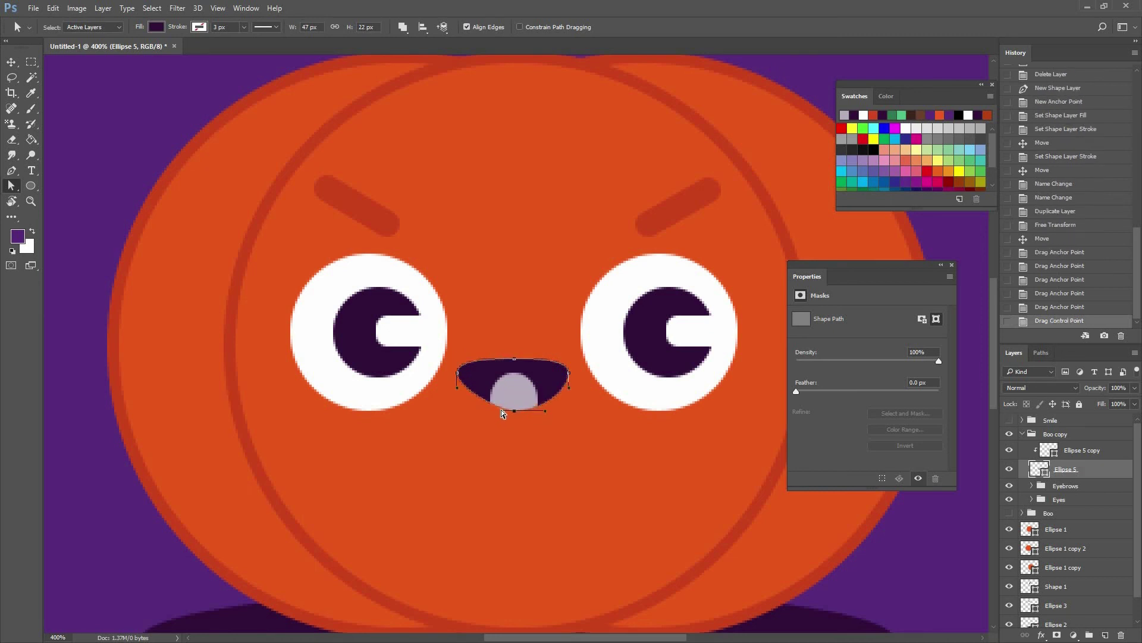
pyautogui.moveTo(476, 409); pyautogui.dragTo(475, 411)
pyautogui.moveTo(513, 374); pyautogui.dragTo(515, 375)
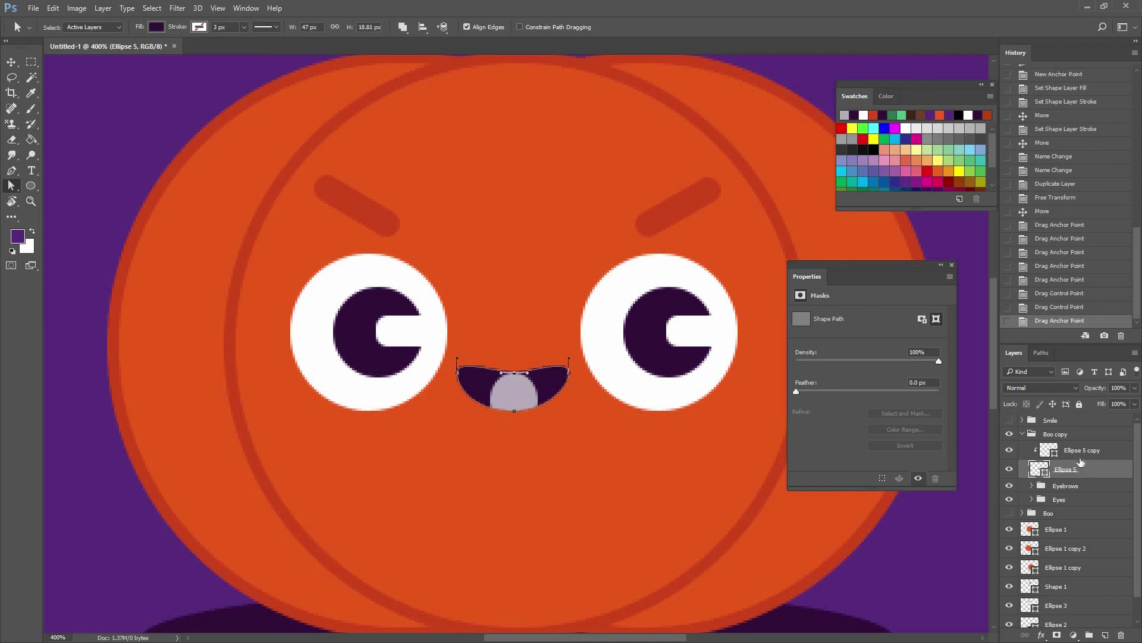
# Move the light tongue ellipse down inside the grin and widen it to about 30 px.
pyautogui.click(507, 402)
pyautogui.press('v')
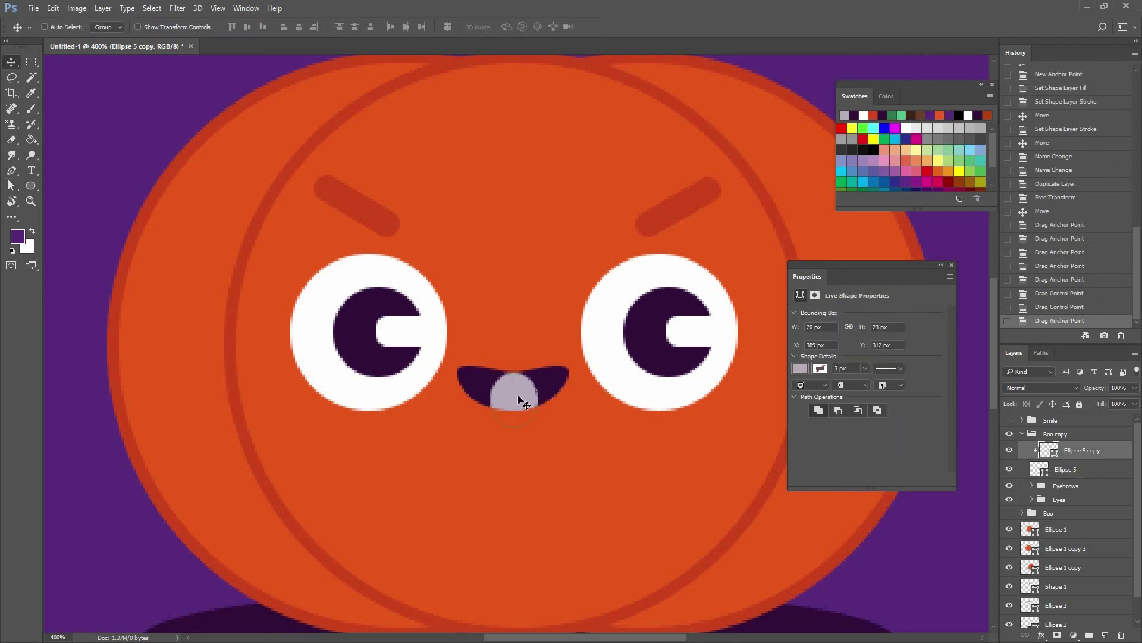
pyautogui.press('Down')
pyautogui.press('Down')
pyautogui.press('Down')
pyautogui.press('Down')
pyautogui.press('Down')
pyautogui.press('Down')
pyautogui.press('Down')
pyautogui.hotkey('ctrl', 't')
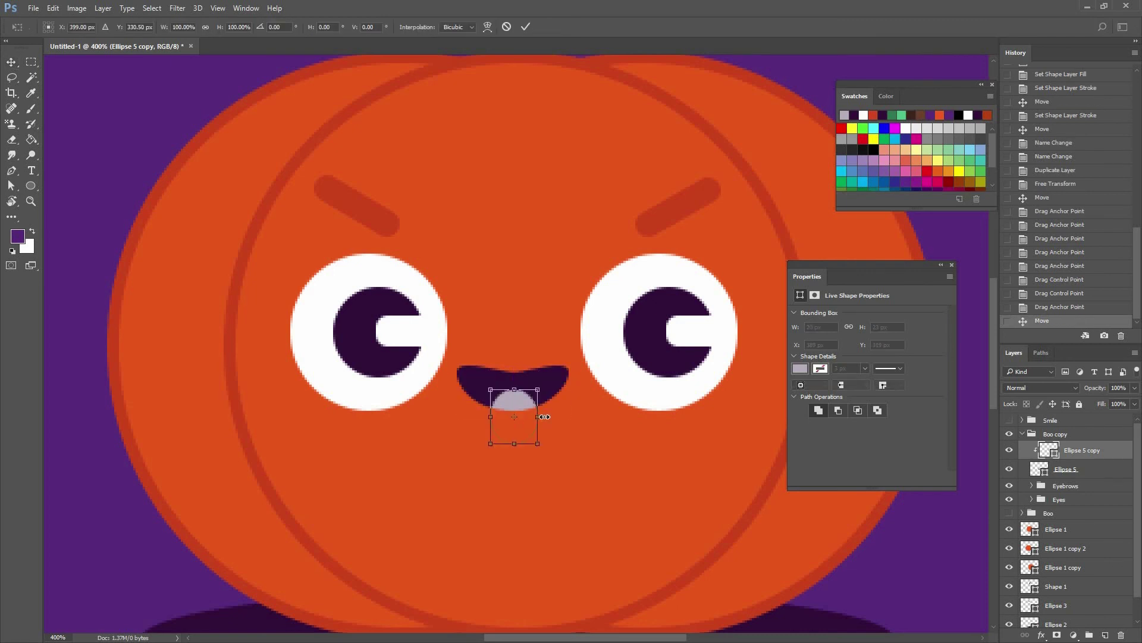
pyautogui.moveTo(542, 416)
pyautogui.mouseDown()
pyautogui.moveTo(562, 416)
pyautogui.moveTo(531, 408)
pyautogui.moveTo(531, 419)
pyautogui.mouseUp()
pyautogui.press('Return')
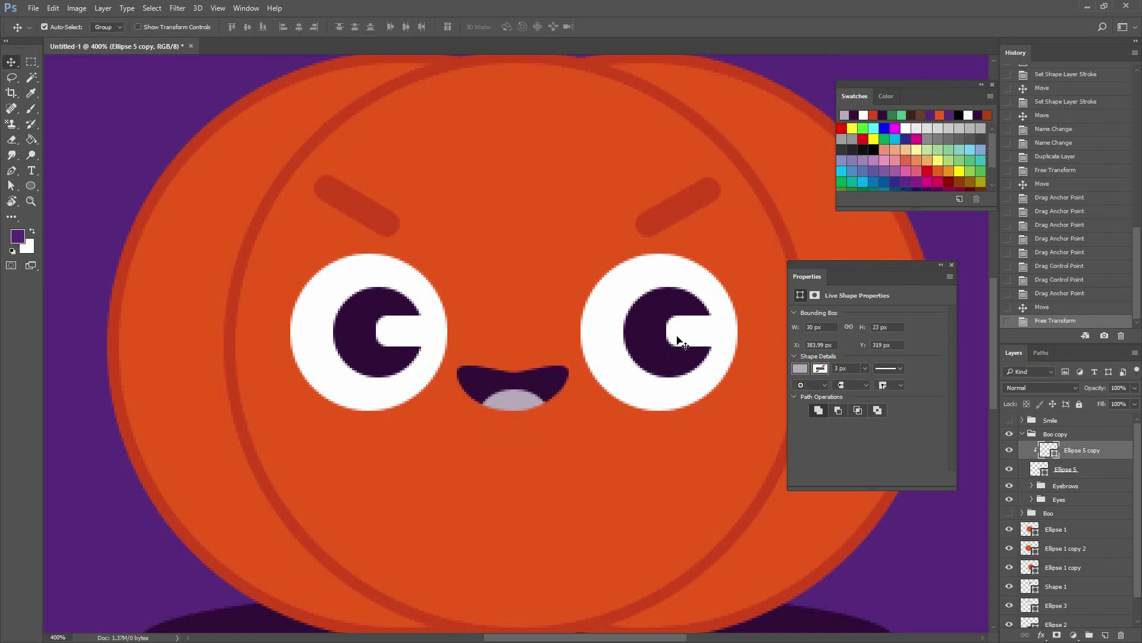
# Collapse the Boo copy group and compare its angry face with the Boo expression, leaving only Boo copy visible.
pyautogui.hotkey('ctrl', '-')
pyautogui.hotkey('ctrl', '-')
pyautogui.hotkey('ctrl', '-')
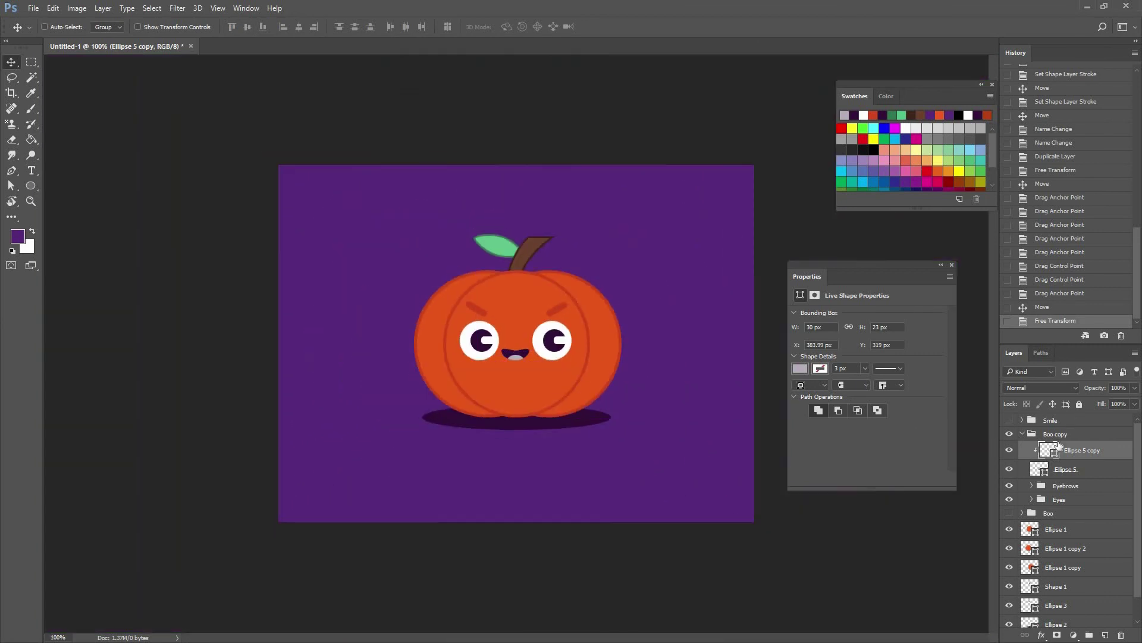
pyautogui.click(1022, 434)
pyautogui.click(1010, 434)
pyautogui.click(1010, 447)
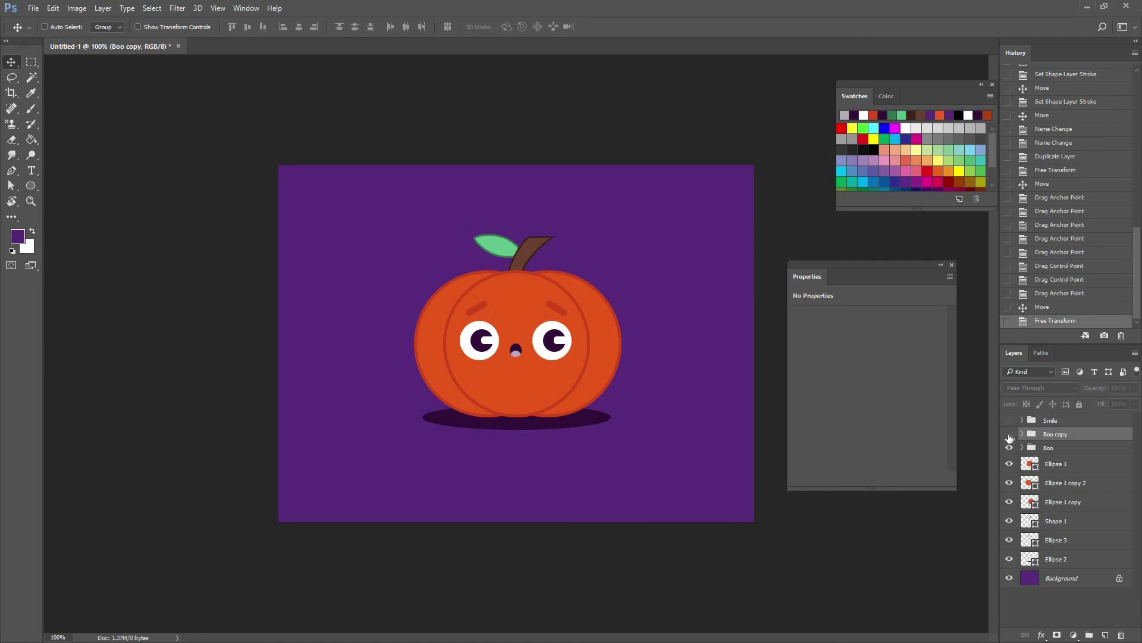
pyautogui.click(1009, 433)
pyautogui.click(1010, 447)
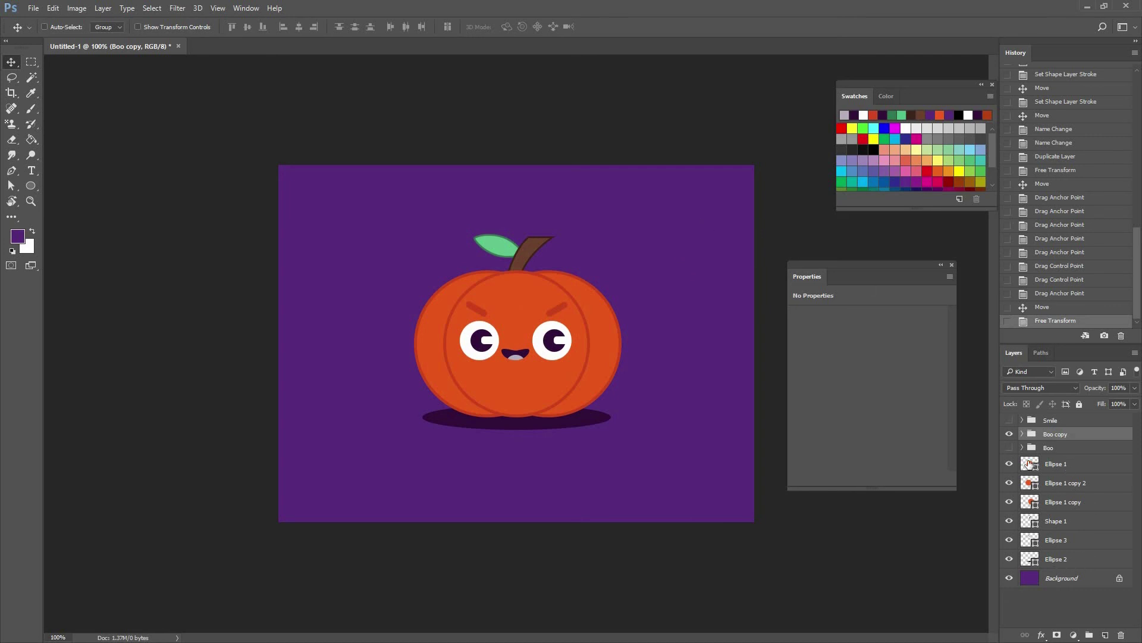
# Add the white Boogaloo text HAPPY HALLOWEEN below the pumpkin, on a new layer directly above Ellipse 1.
pyautogui.click(1062, 470)
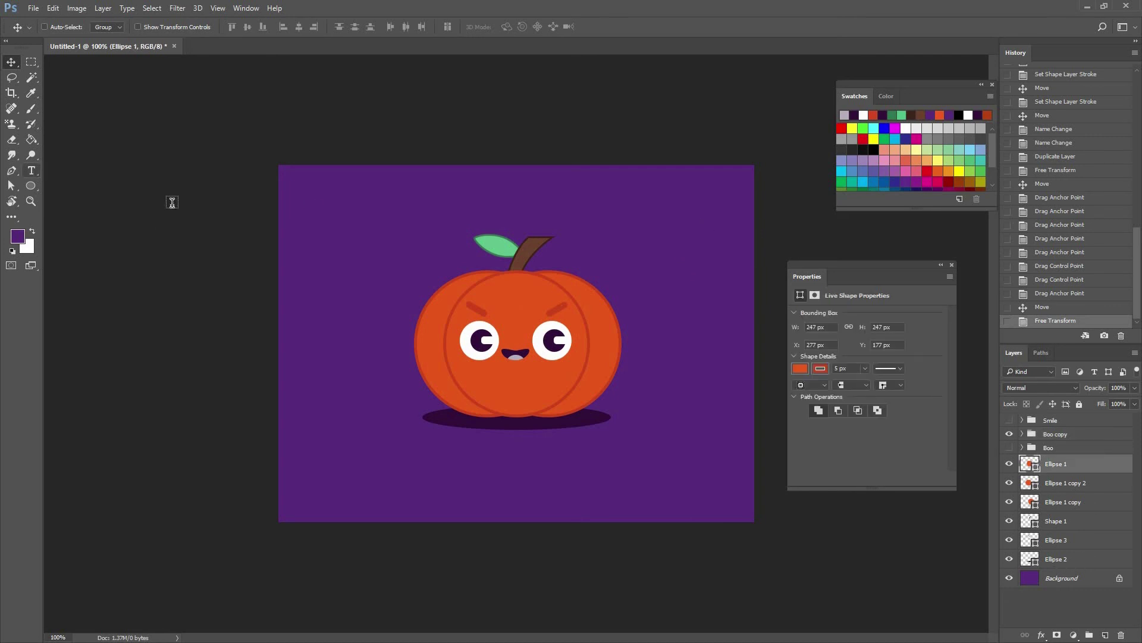
pyautogui.press('t')
pyautogui.click(390, 475)
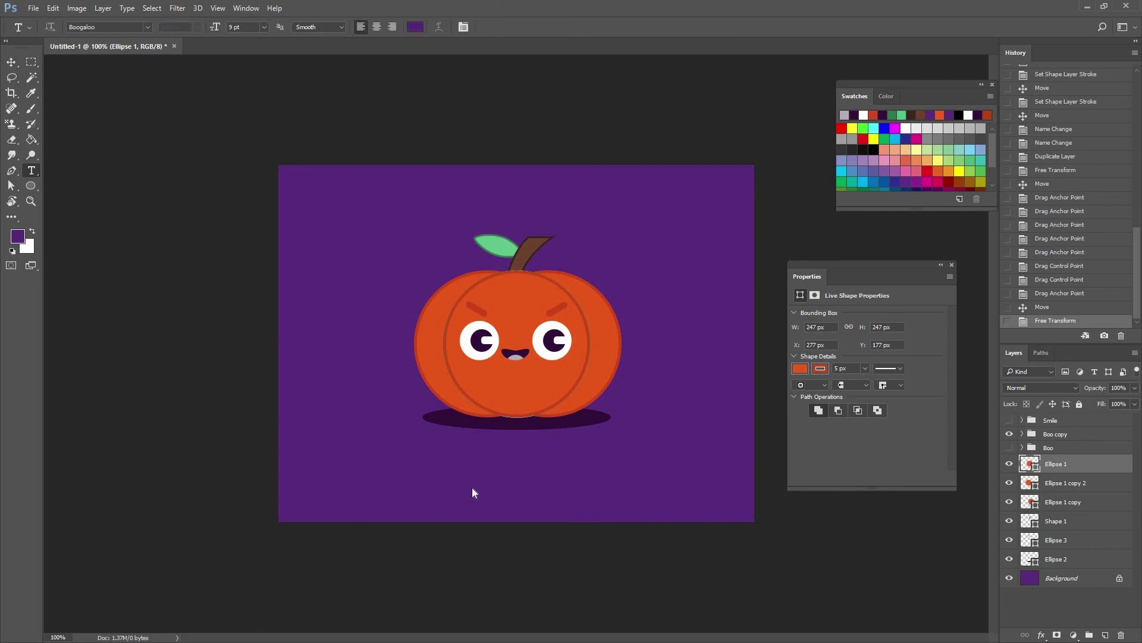
pyautogui.click(415, 27)
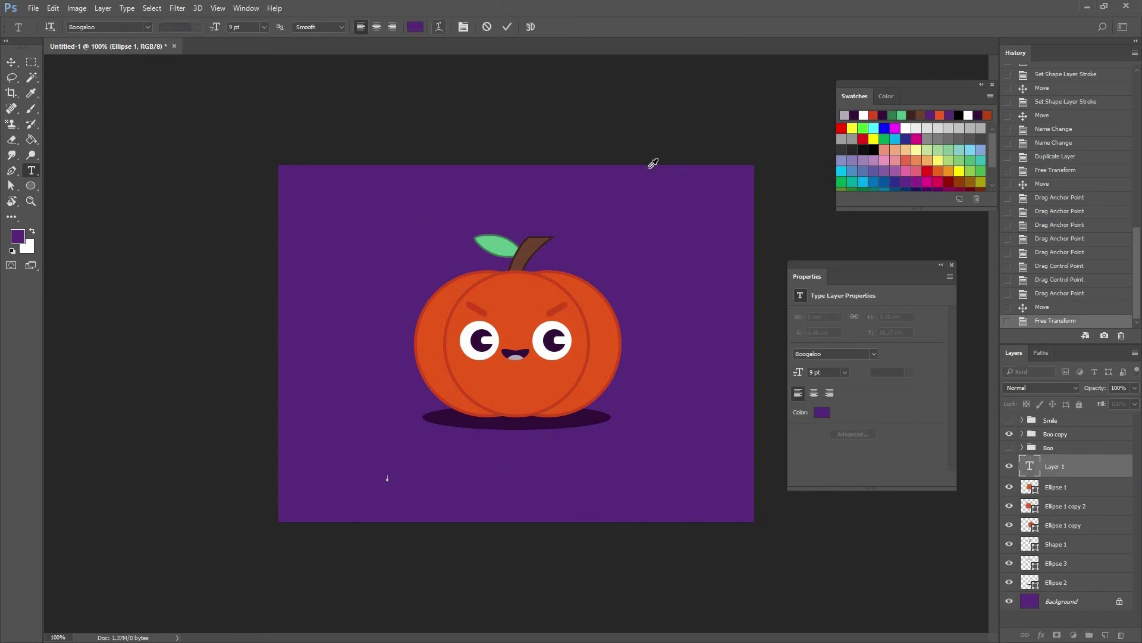
pyautogui.click(649, 215)
pyautogui.press('Return')
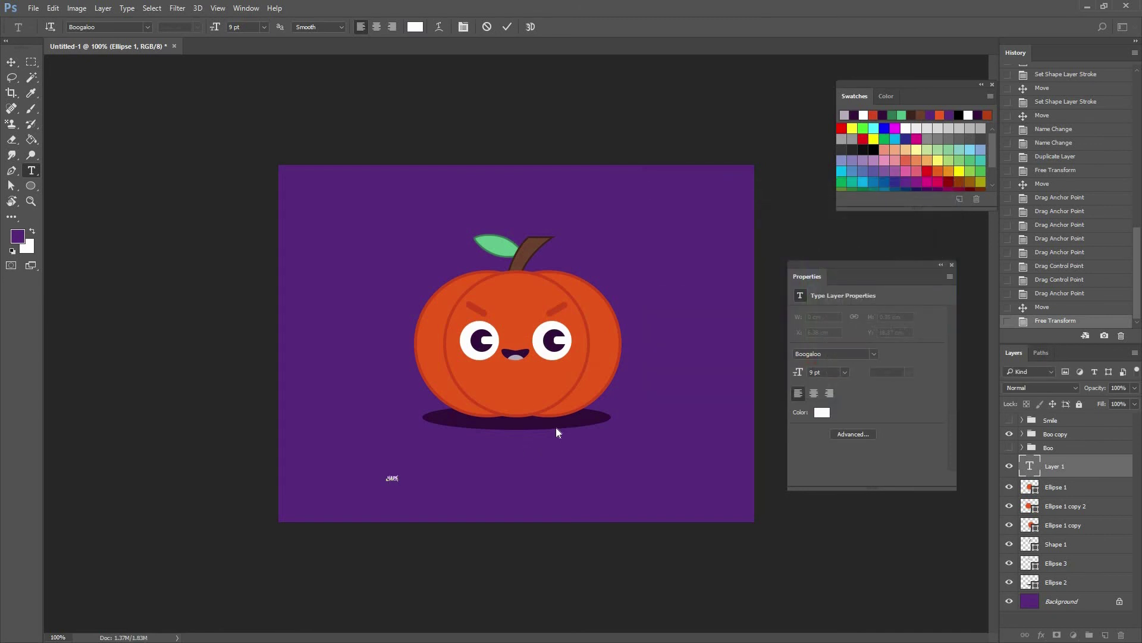
pyautogui.write('HALLOW EEN')
# Set the HAPPY HALLOWEEN text size to 36 pt and center it just beneath the pumpkin's shadow.
pyautogui.hotkey('ctrl', 'a')
pyautogui.click(264, 27)
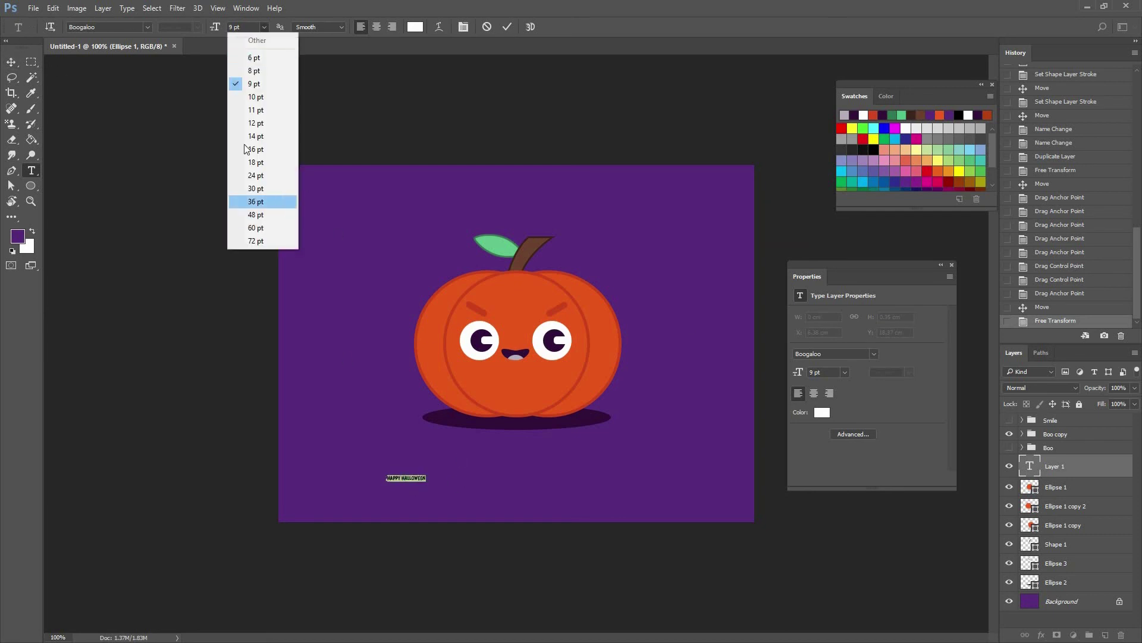
pyautogui.click(250, 202)
pyautogui.click(12, 62)
pyautogui.moveTo(488, 476); pyautogui.dragTo(538, 456)
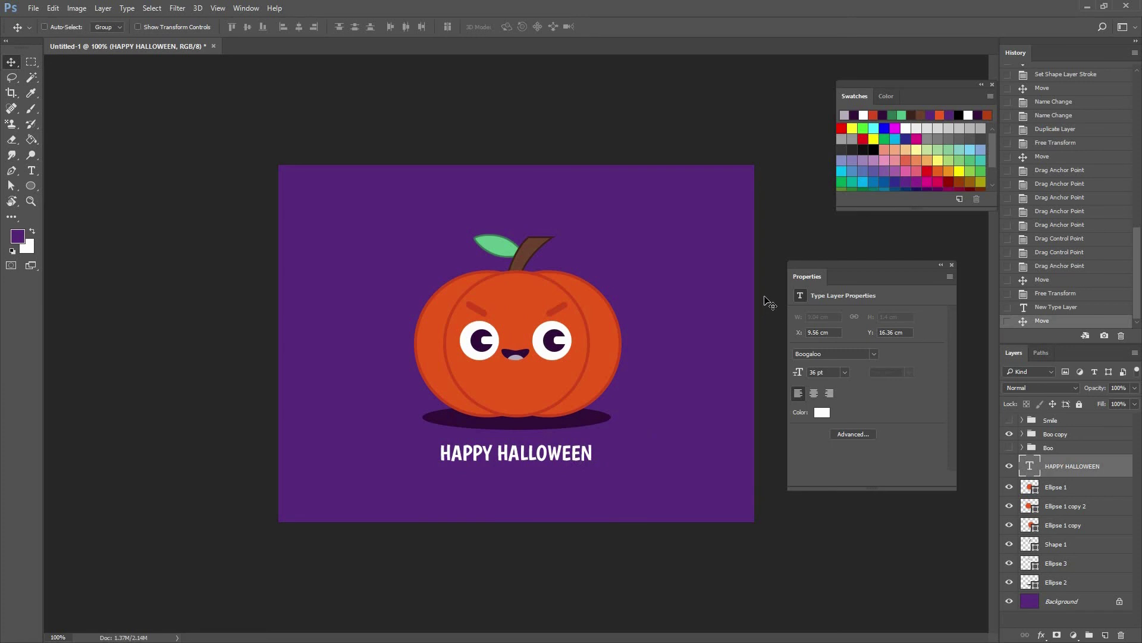
# Select the HAPPY HALLOWEEN text to check its font, and switch to Google Fonts to search for BOO to find Boogaloo.
pyautogui.press('t')
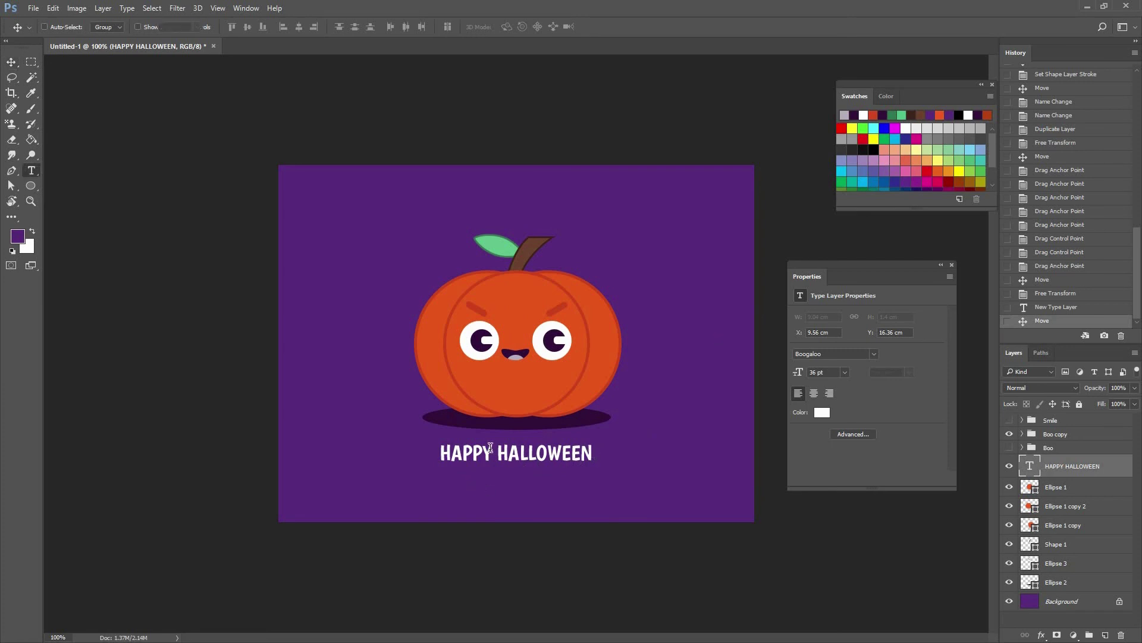
pyautogui.tripleClick(490, 452)
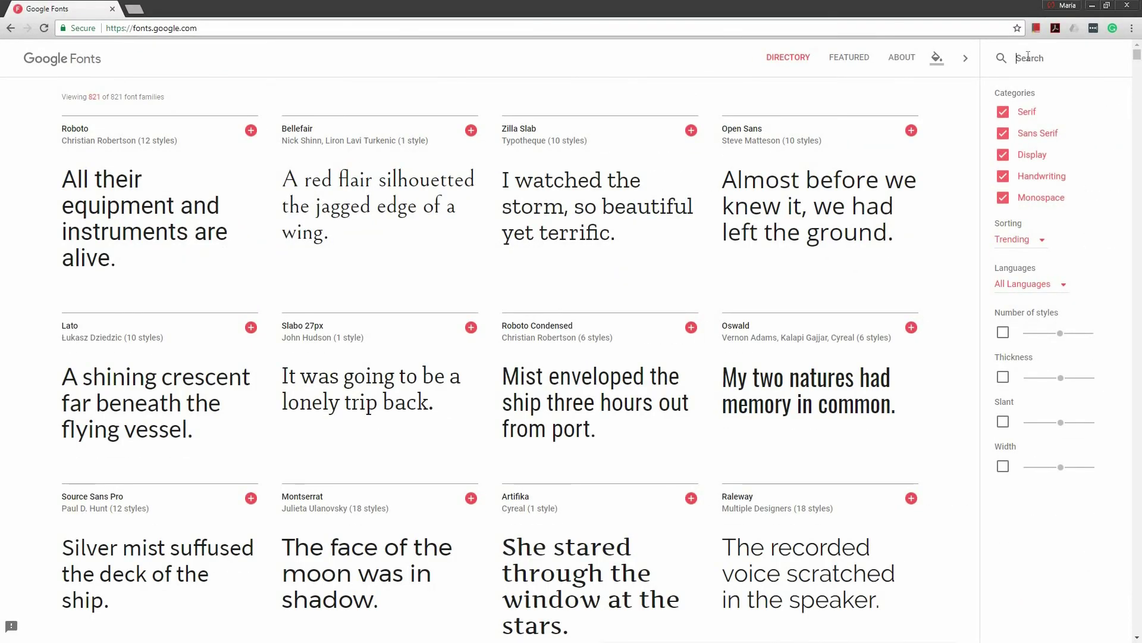
pyautogui.click(1031, 54)
pyautogui.write('BO')
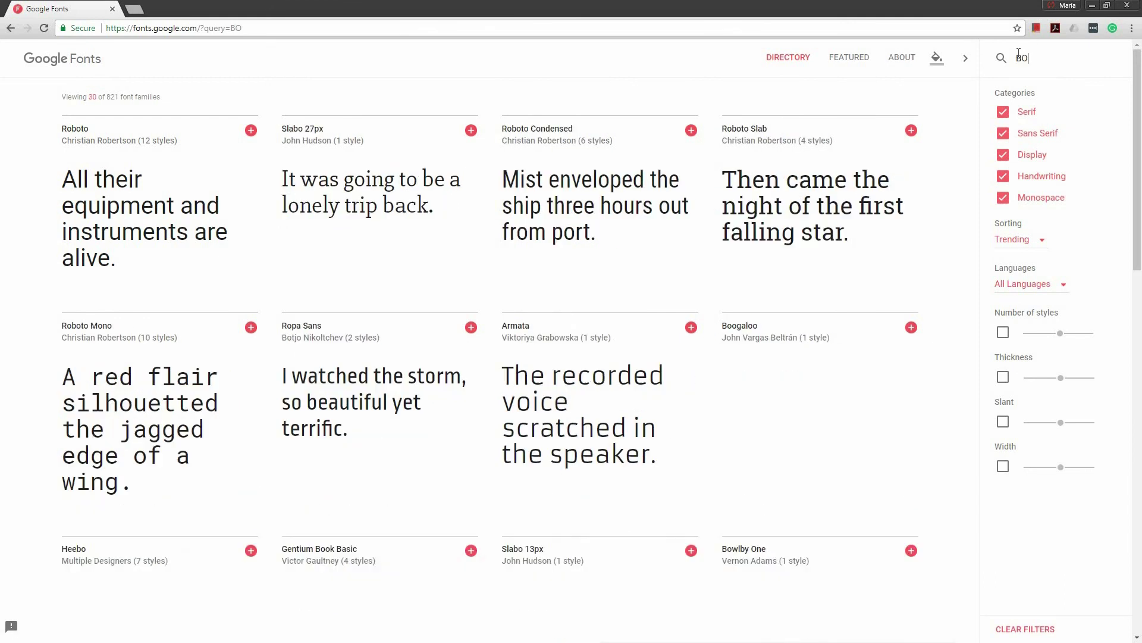
pyautogui.write('GA')
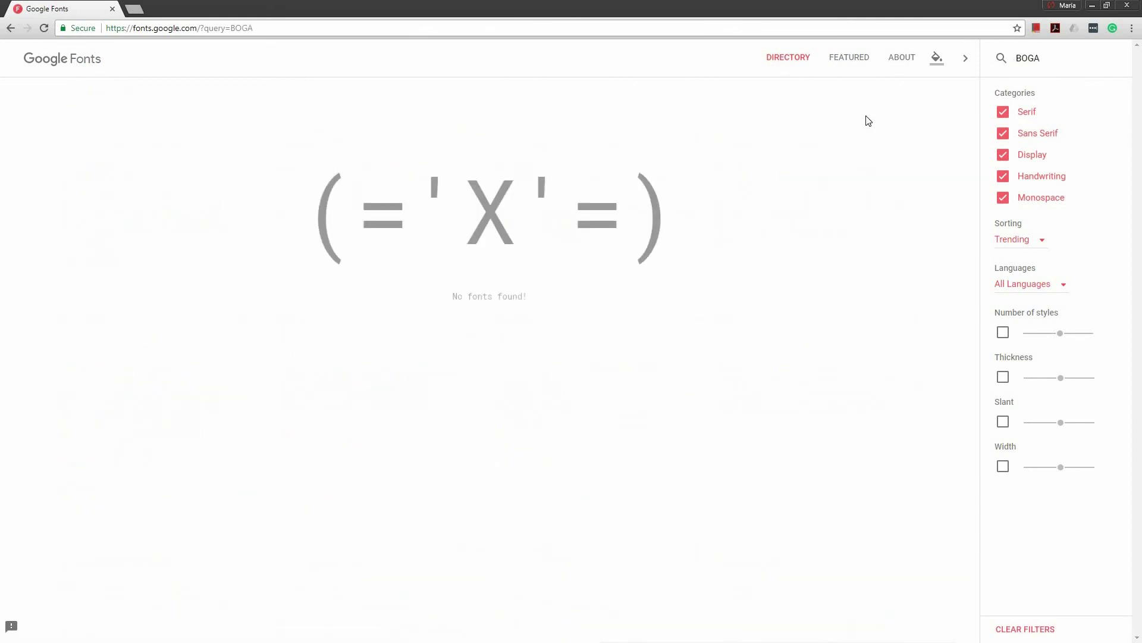
pyautogui.press('BackSpace')
pyautogui.press('BackSpace')
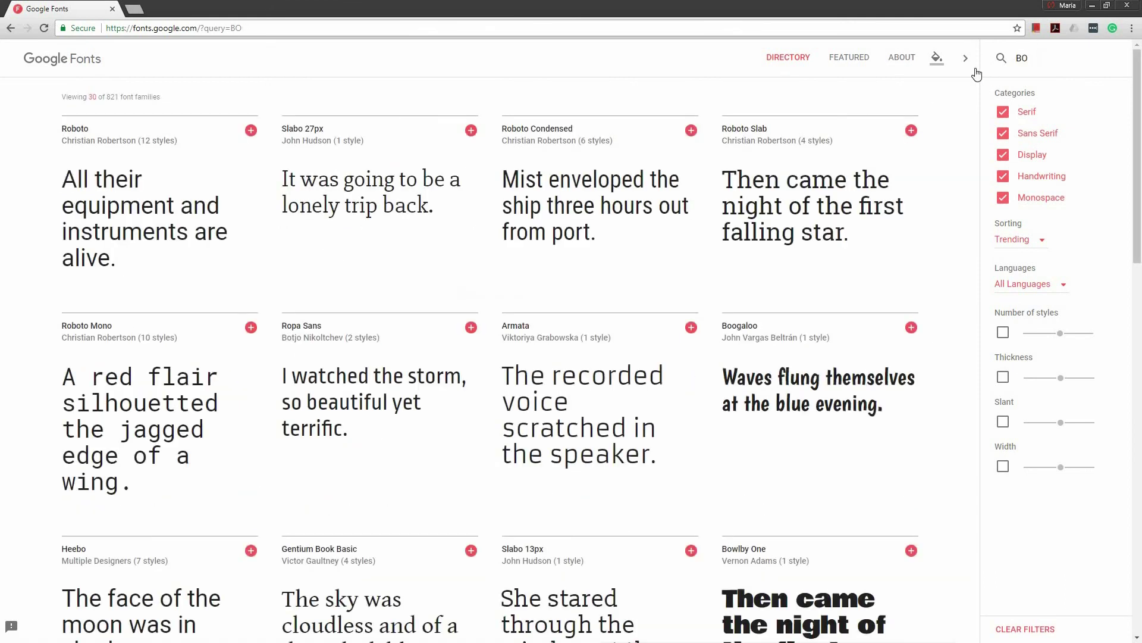
pyautogui.write('O')
pyautogui.moveTo(139, 146)
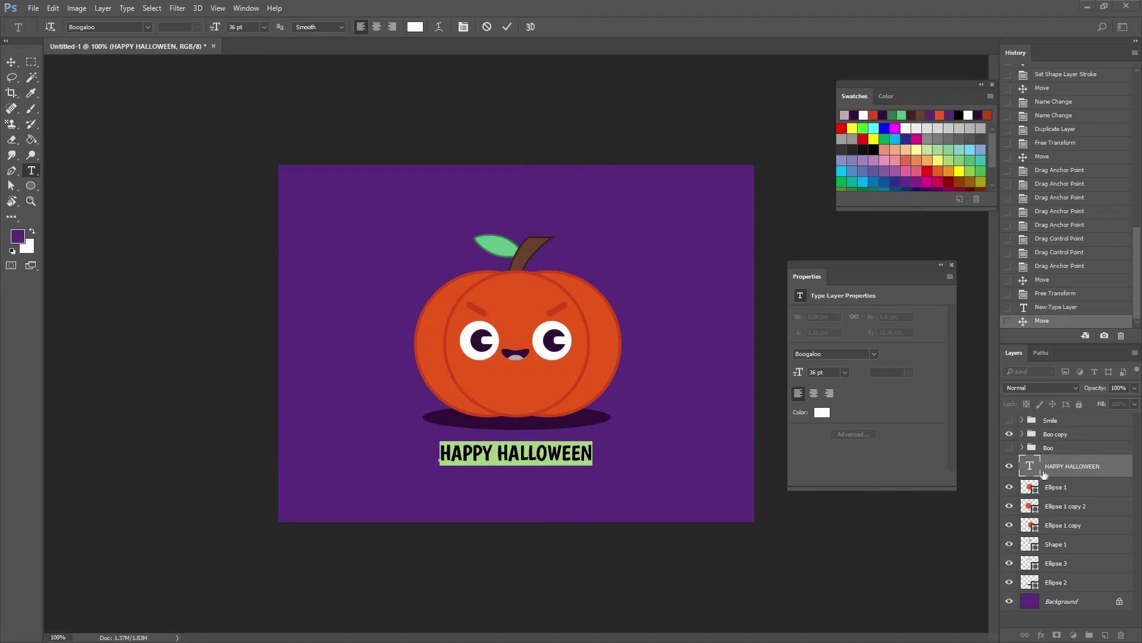
# Back in Photoshop, finish the text edit and compare the Smile, Boo copy and Boo expressions, leaving only Boo visible.
pyautogui.click(1051, 448)
pyautogui.click(1009, 420)
pyautogui.click(1009, 434)
pyautogui.click(1009, 447)
pyautogui.click(1009, 420)
pyautogui.click(1008, 448)
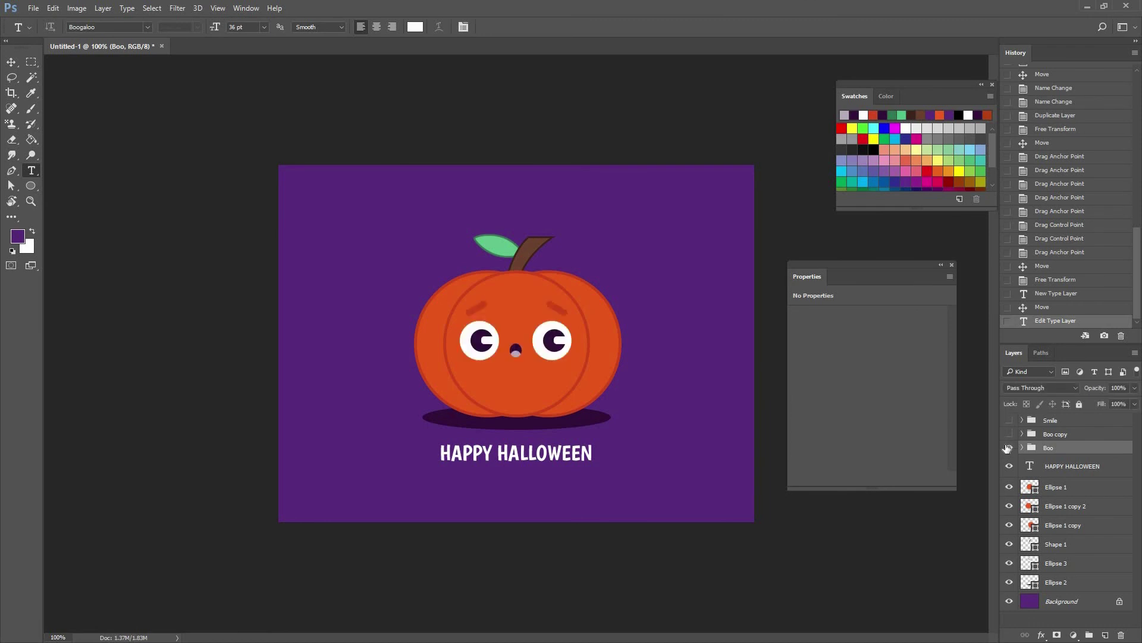